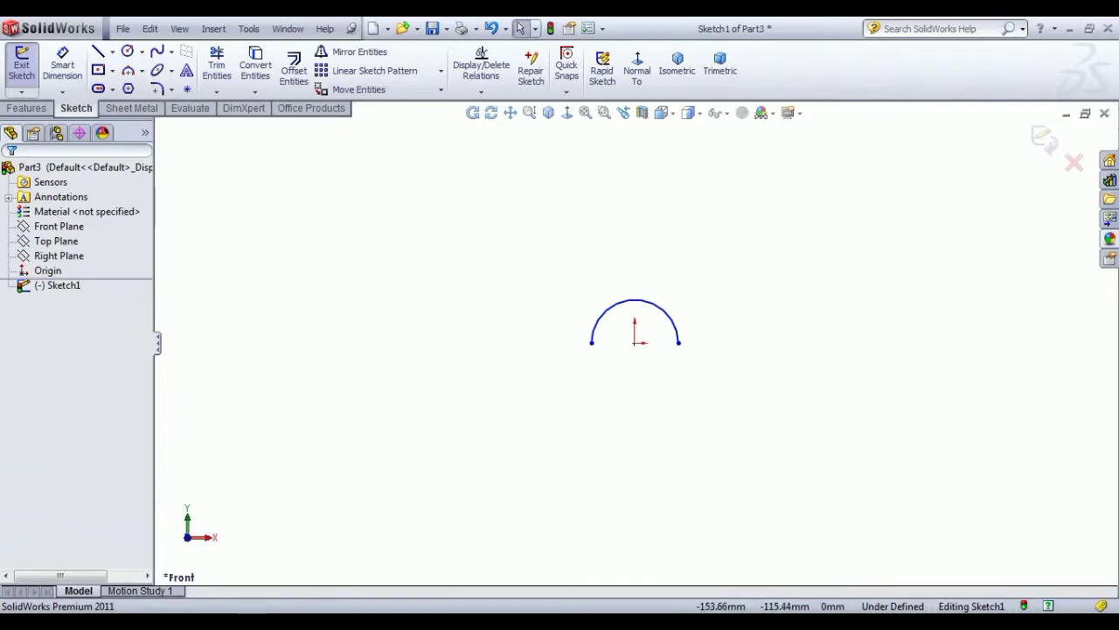
Sketch a rectangular outline about 49 mm high over the semicircular arc, joining its base lines to the arc's two endpoints.
{"action": "left_click", "coordinate": [98, 52]}
{"action": "left_click", "coordinate": [592, 342]}
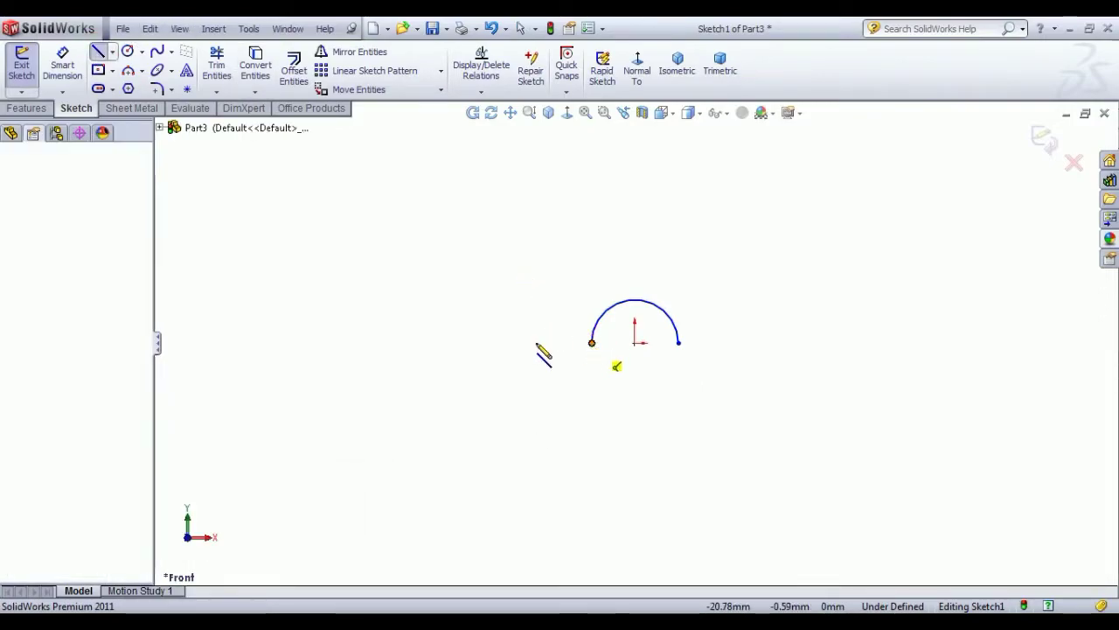
{"action": "left_click", "coordinate": [514, 342]}
{"action": "left_click", "coordinate": [514, 240]}
{"action": "left_click", "coordinate": [746, 240]}
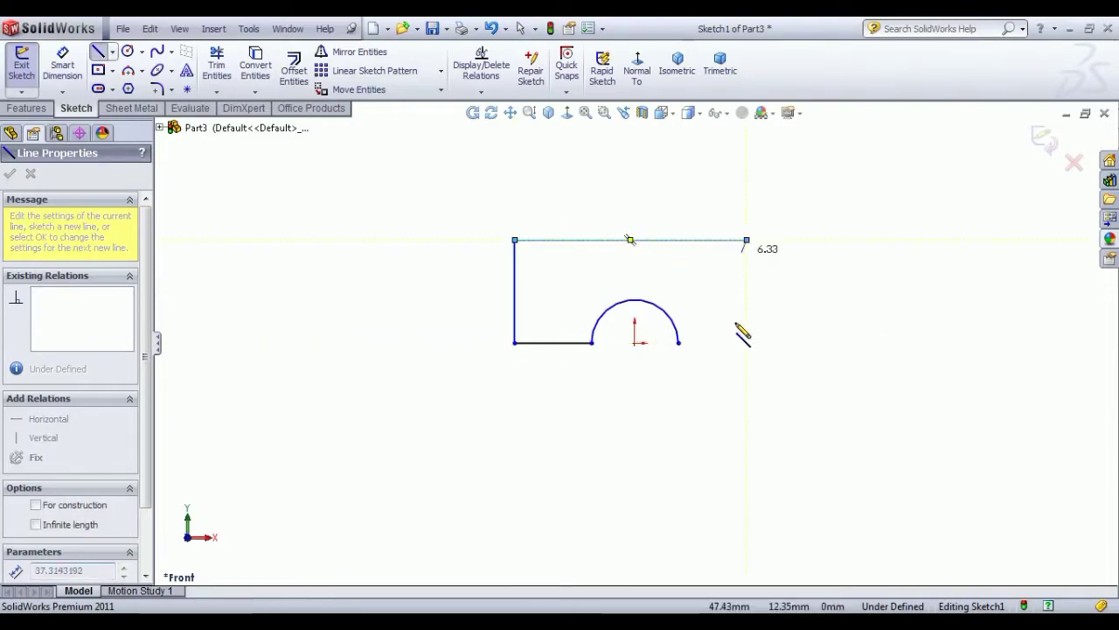
{"action": "left_click", "coordinate": [746, 342]}
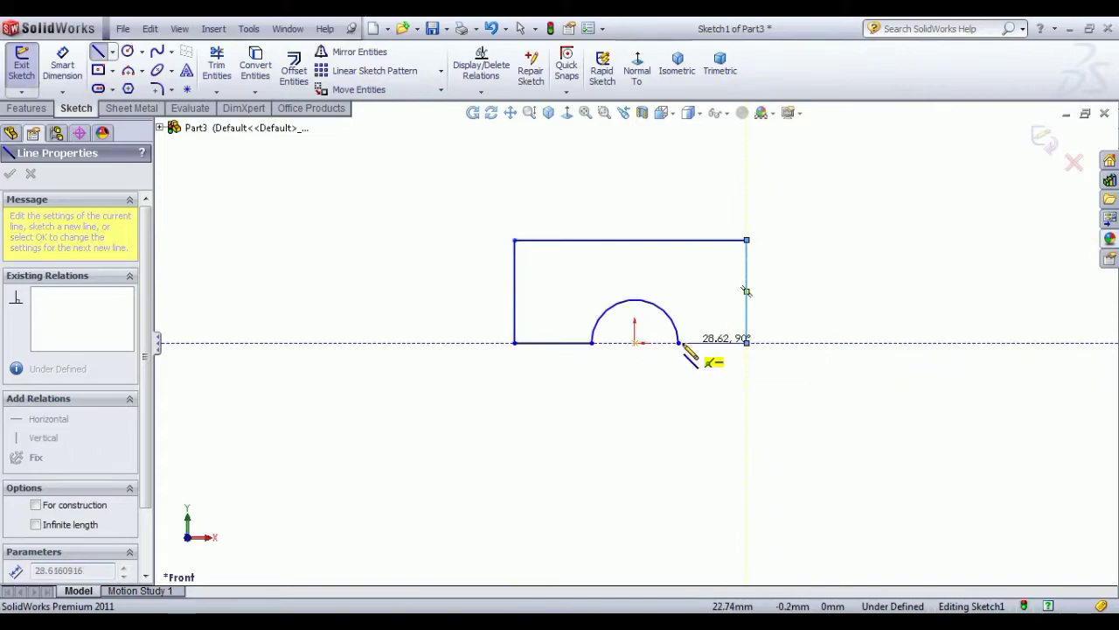
{"action": "left_click", "coordinate": [696, 339]}
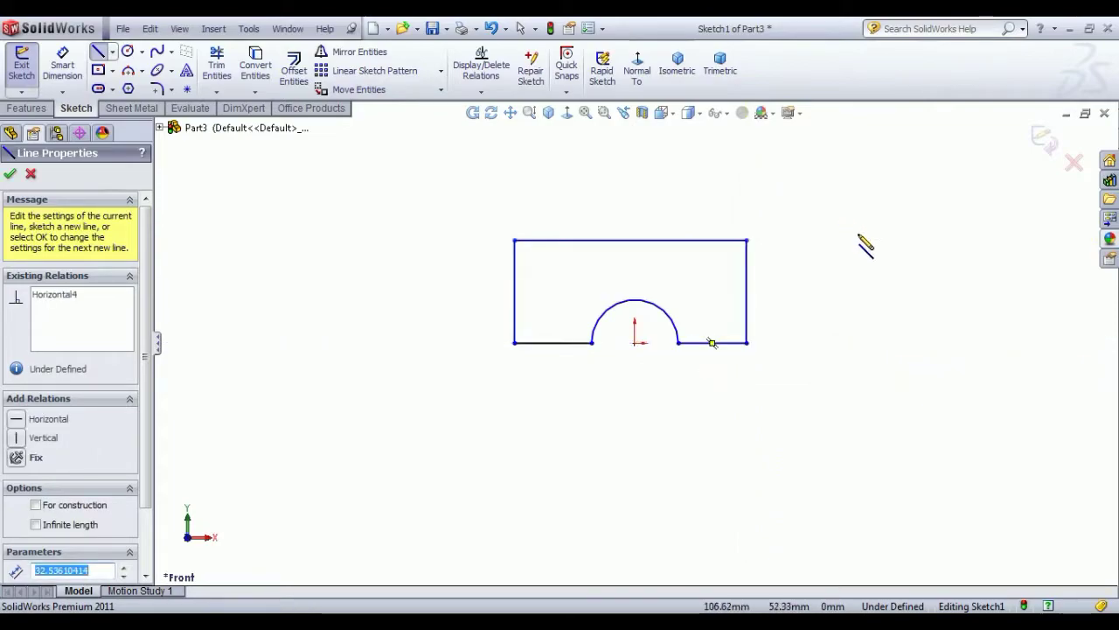
{"action": "right_click", "coordinate": [849, 240]}
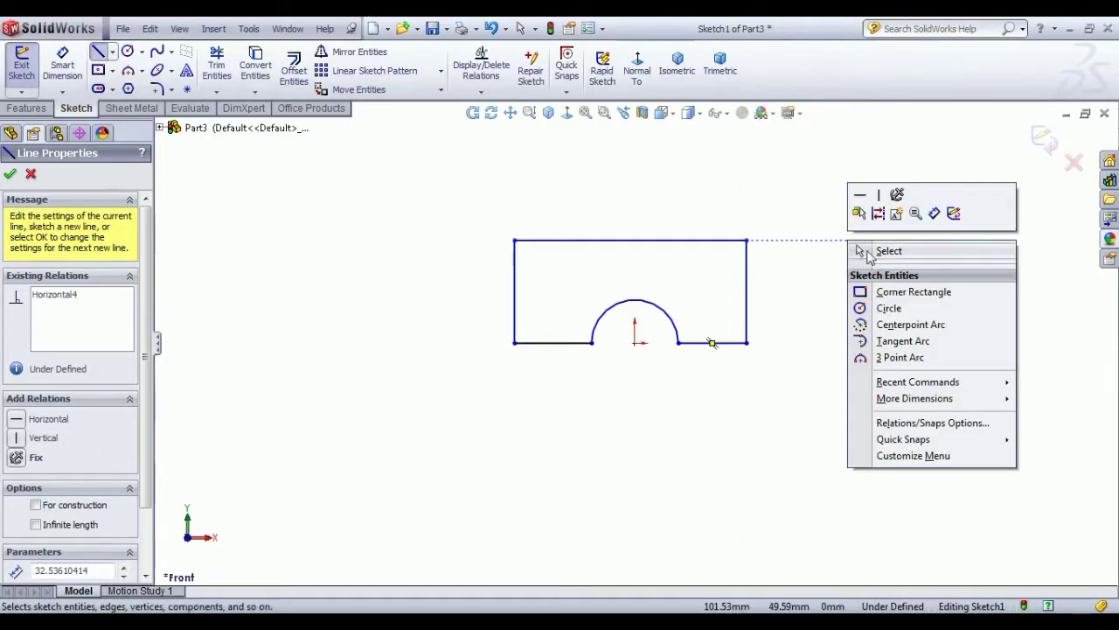
{"action": "left_click", "coordinate": [874, 250]}
Make the two short horizontal base lines on either side of the arc equal in length.
{"action": "left_click", "coordinate": [569, 342]}
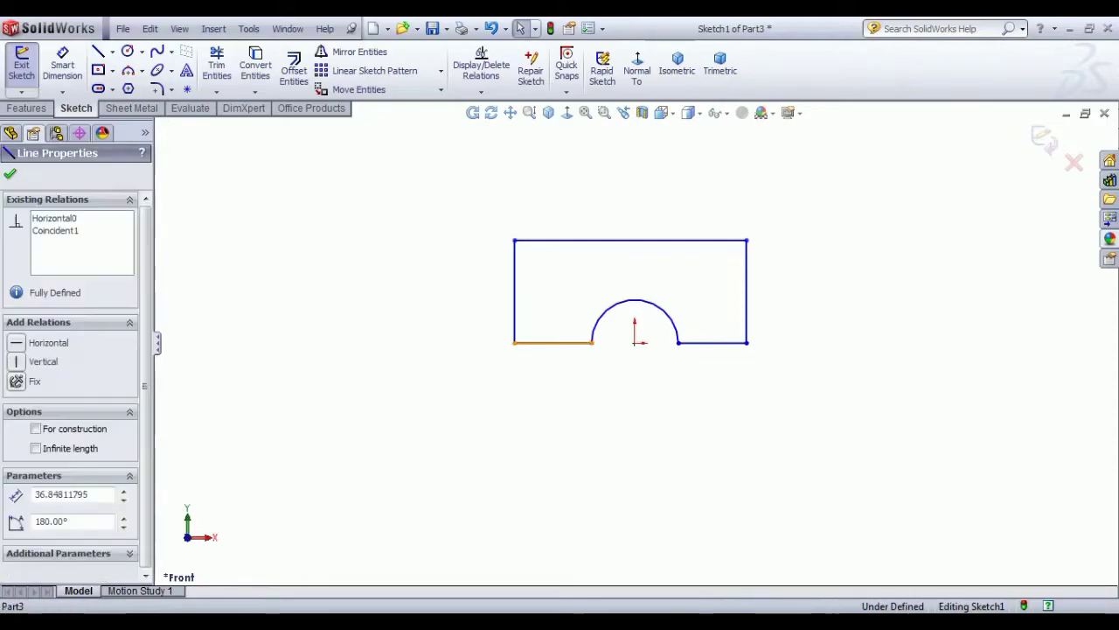
{"action": "left_click", "coordinate": [722, 344], "text": "ctrl"}
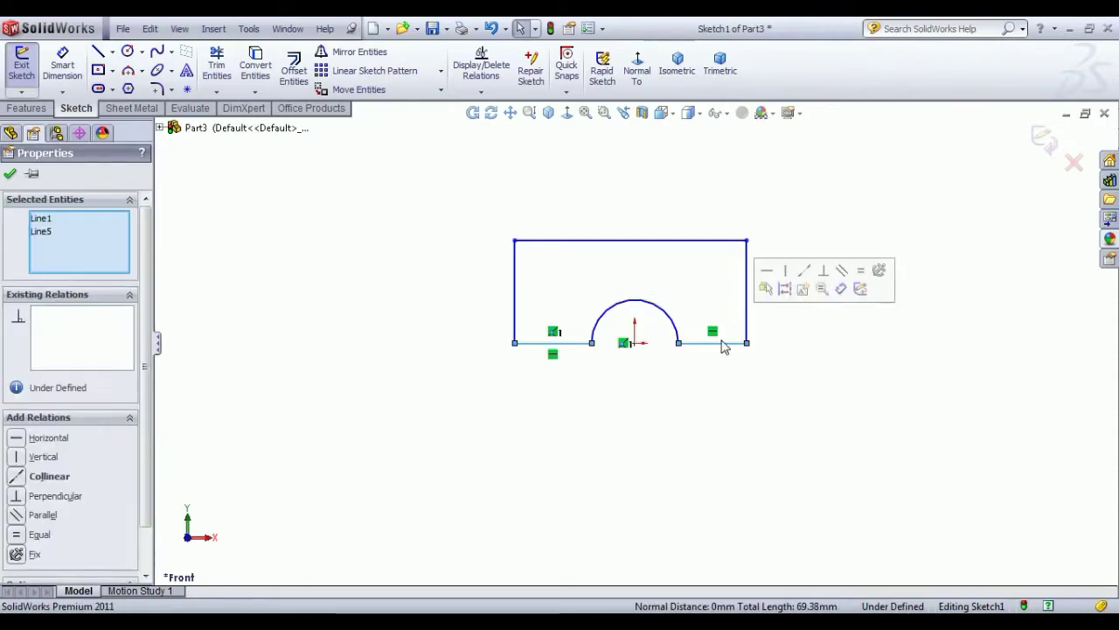
{"action": "left_click", "coordinate": [859, 271]}
{"action": "left_click", "coordinate": [793, 325]}
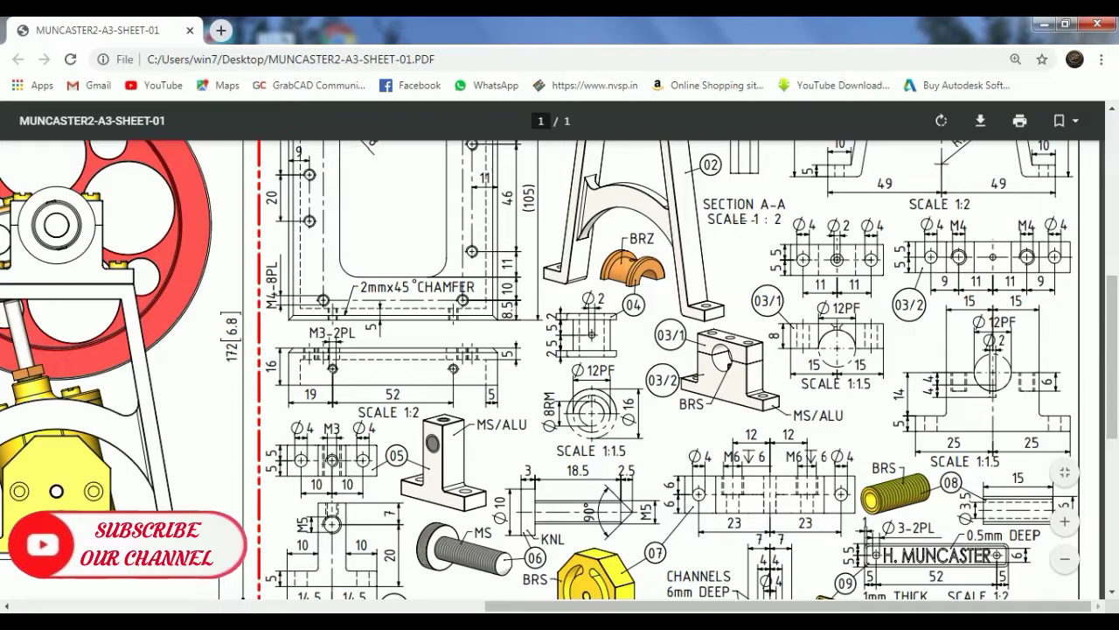
Dimension the overall width between the outline's two vertical lines as 30 mm.
{"action": "left_click", "coordinate": [385, 619]}
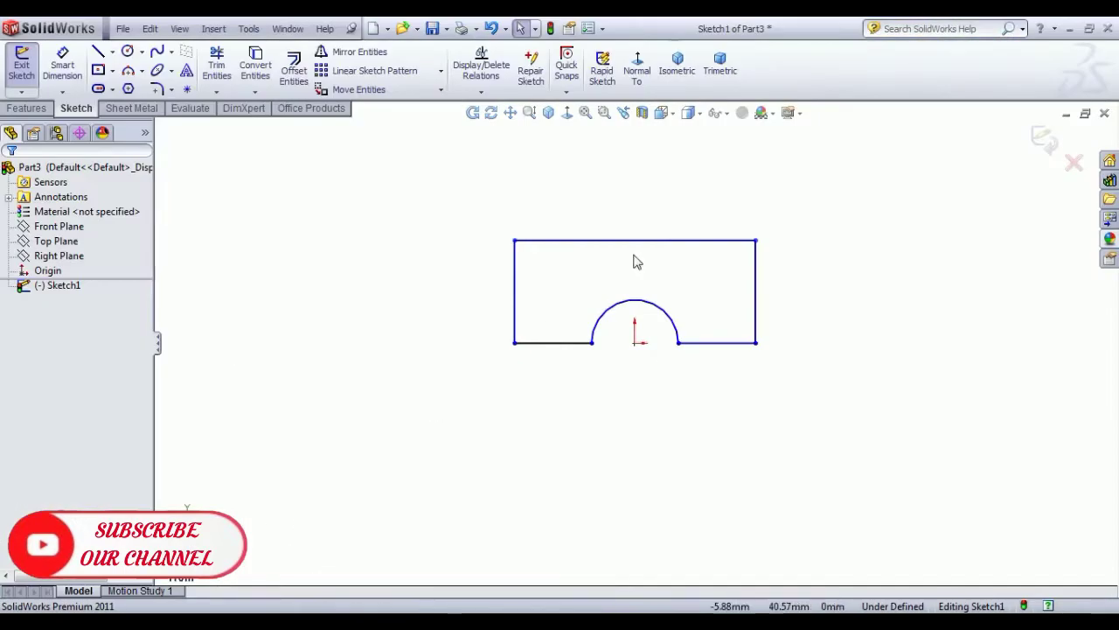
{"action": "left_click", "coordinate": [62, 65]}
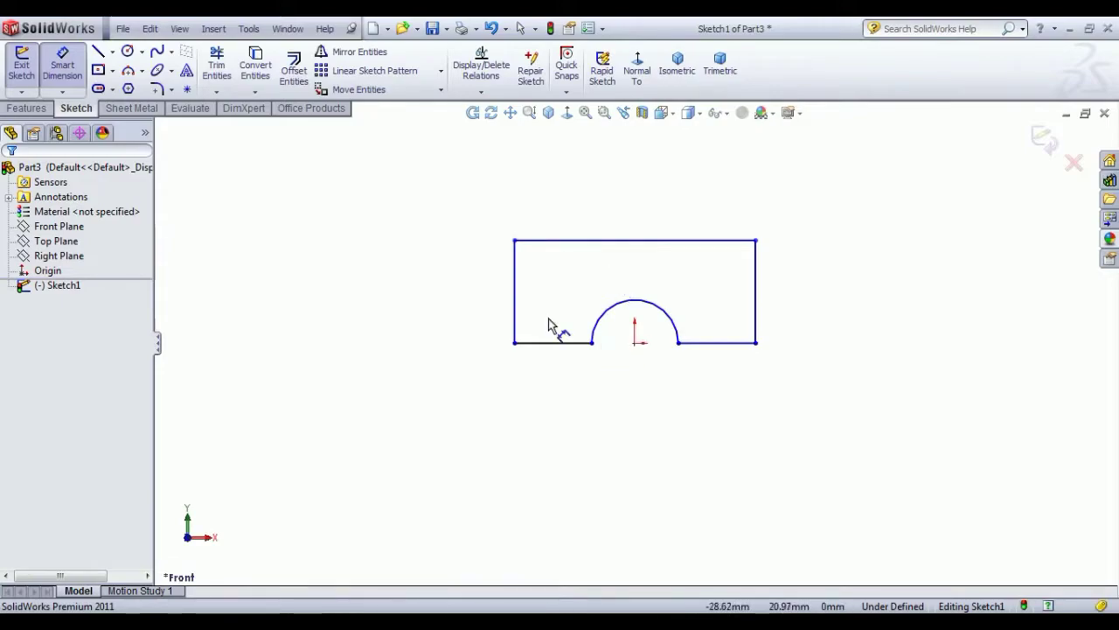
{"action": "left_click", "coordinate": [517, 318]}
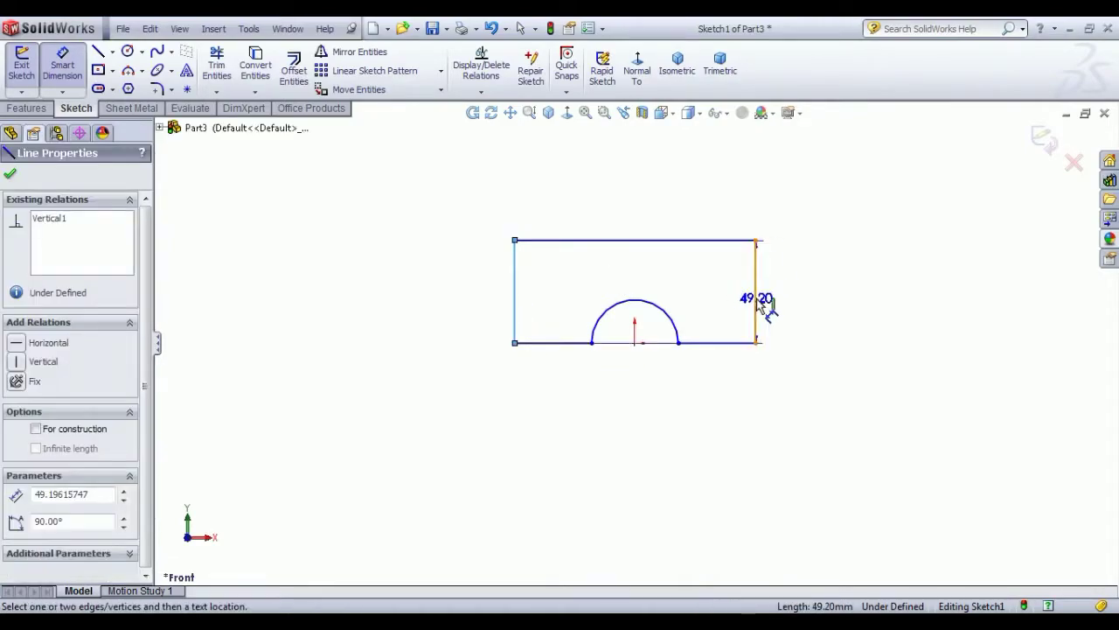
{"action": "left_click", "coordinate": [756, 305]}
{"action": "left_click", "coordinate": [655, 385]}
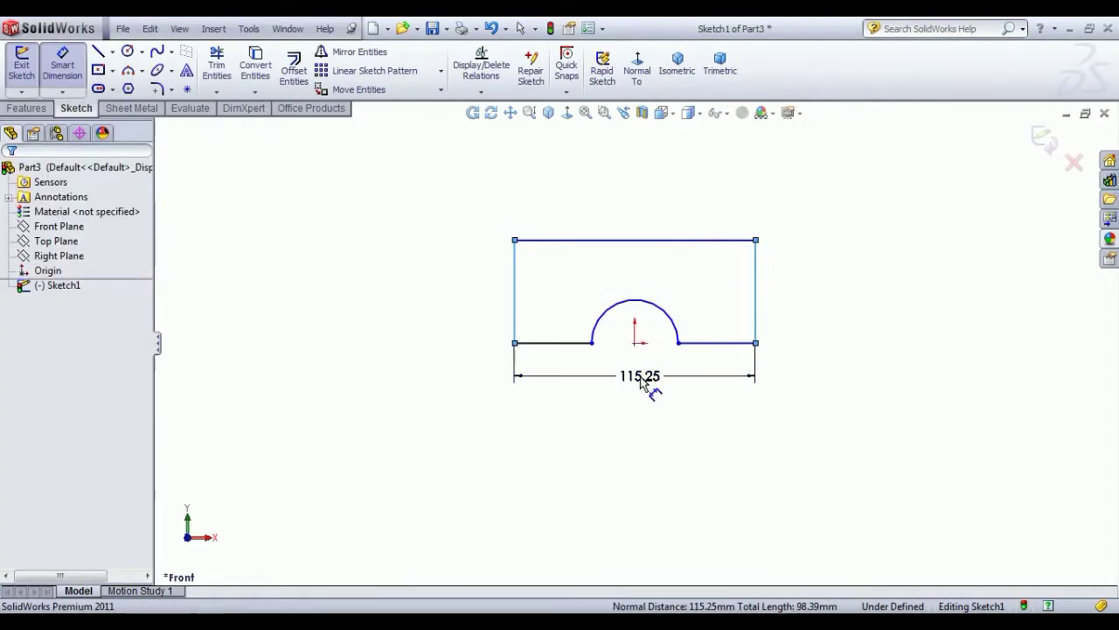
{"action": "type", "text": "30"}
{"action": "key", "text": "Return"}
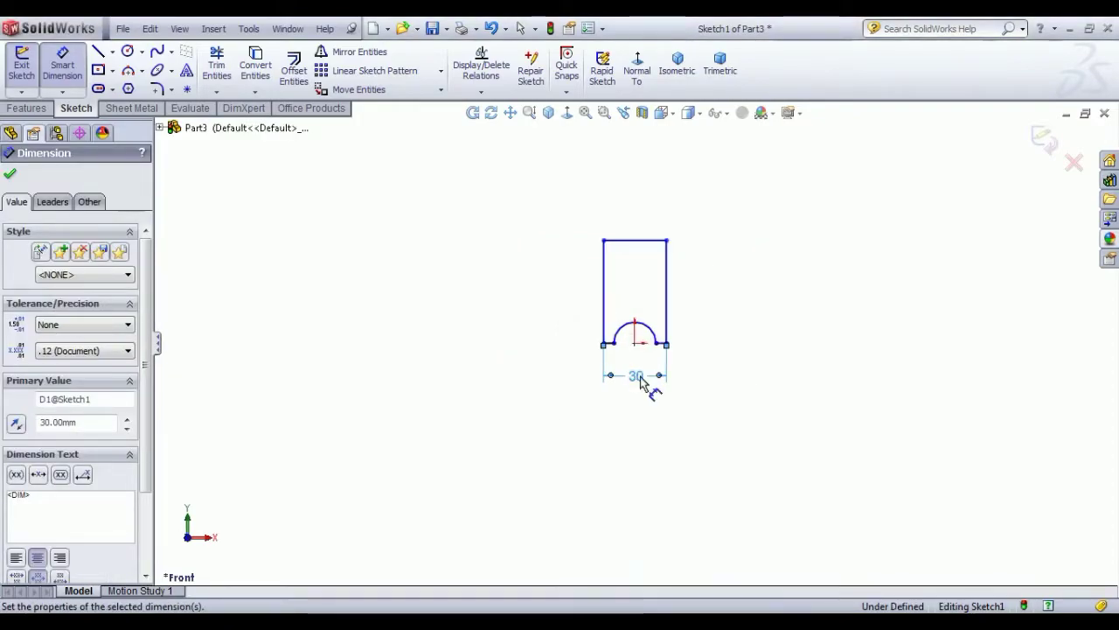
Dimension the outline's left vertical line as 8 mm.
{"action": "left_click", "coordinate": [600, 296]}
{"action": "left_click", "coordinate": [563, 325]}
{"action": "type", "text": "8"}
{"action": "key", "text": "Return"}
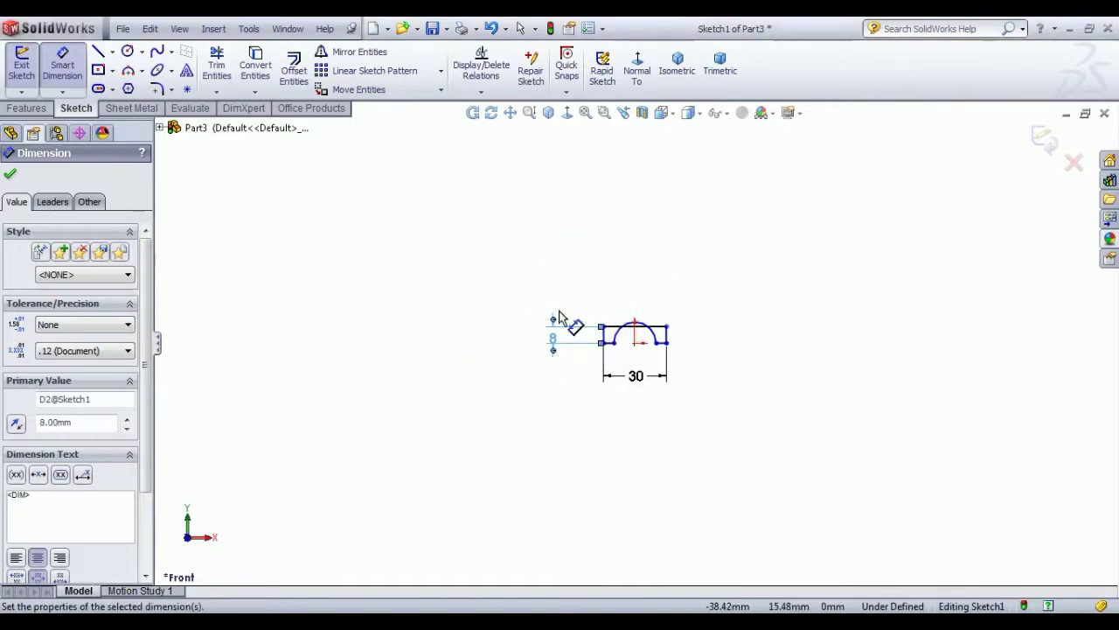
{"action": "scroll", "coordinate": [639, 339], "scroll_direction": "down", "scroll_amount": 5}
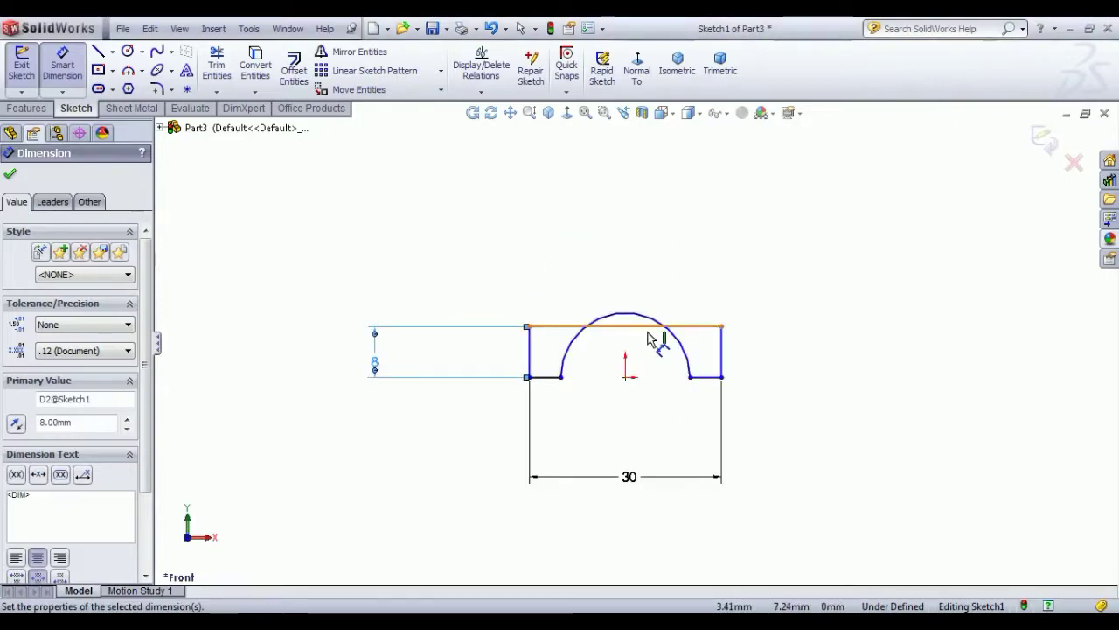
Check part 03/1 on the reference drawing and dimension the semicircular arc with a 6 mm radius.
{"action": "key", "text": "alt+Tab"}
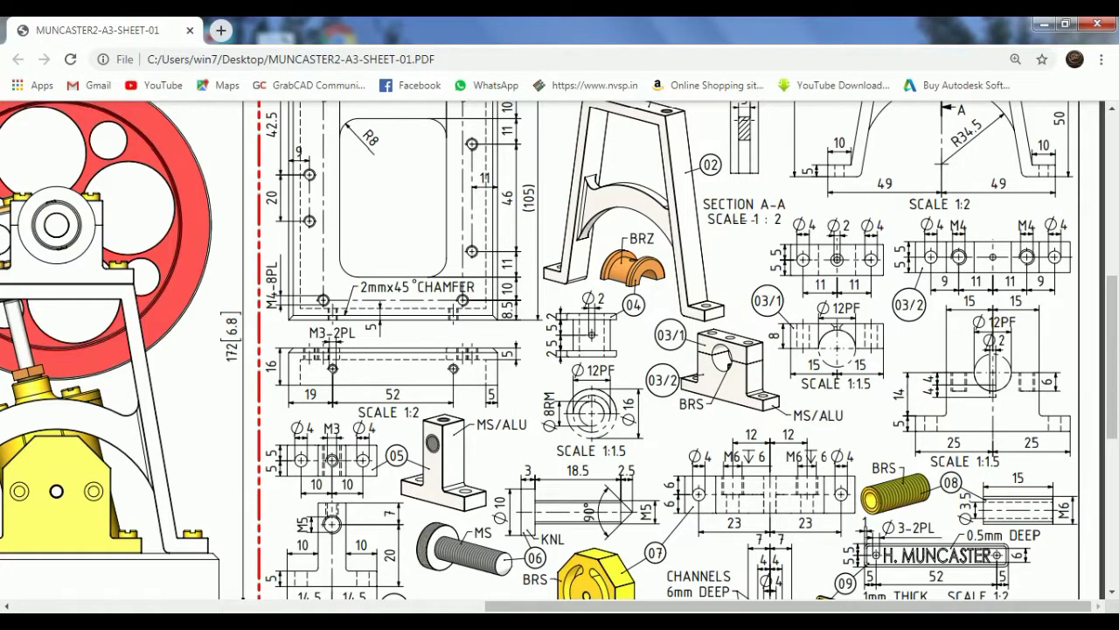
{"action": "key", "text": "alt+Tab"}
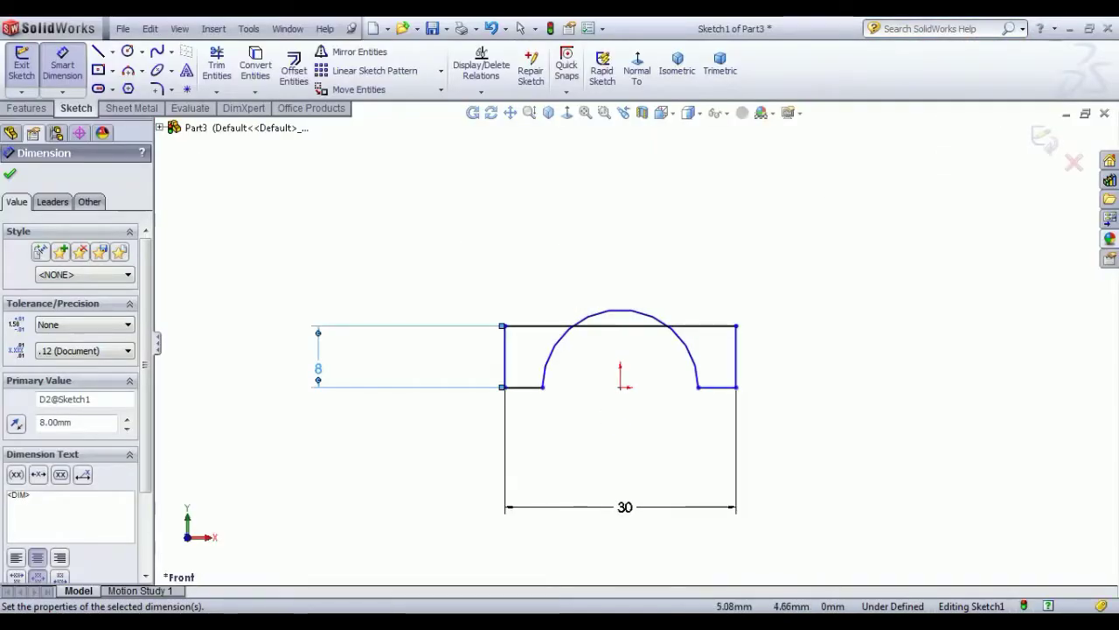
{"action": "left_click", "coordinate": [690, 352]}
{"action": "left_click", "coordinate": [748, 300]}
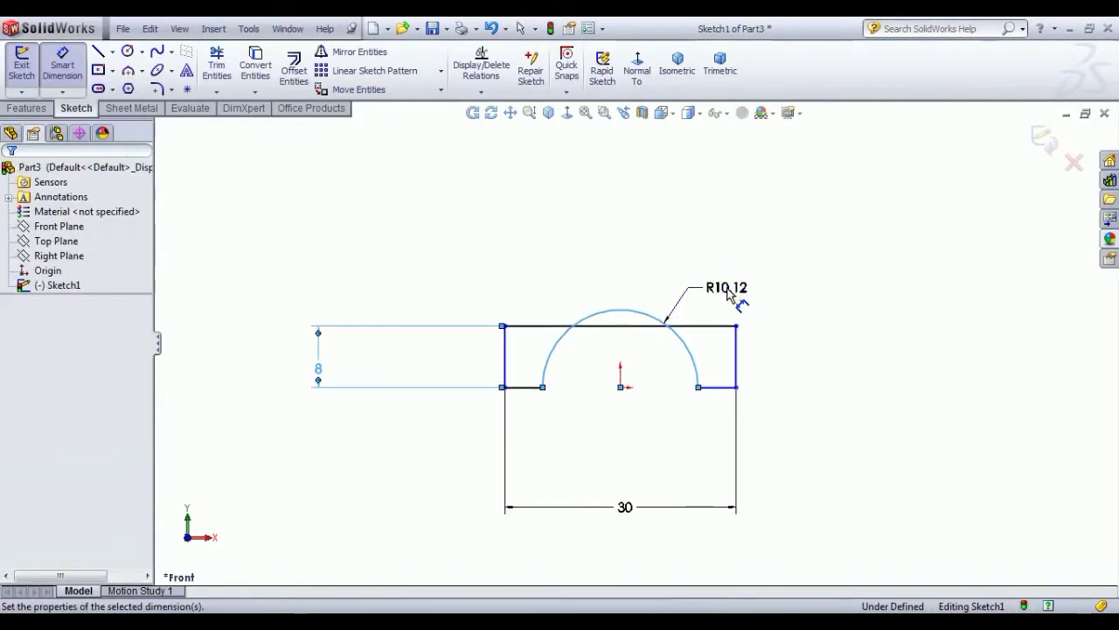
{"action": "type", "text": "6"}
{"action": "key", "text": "Return"}
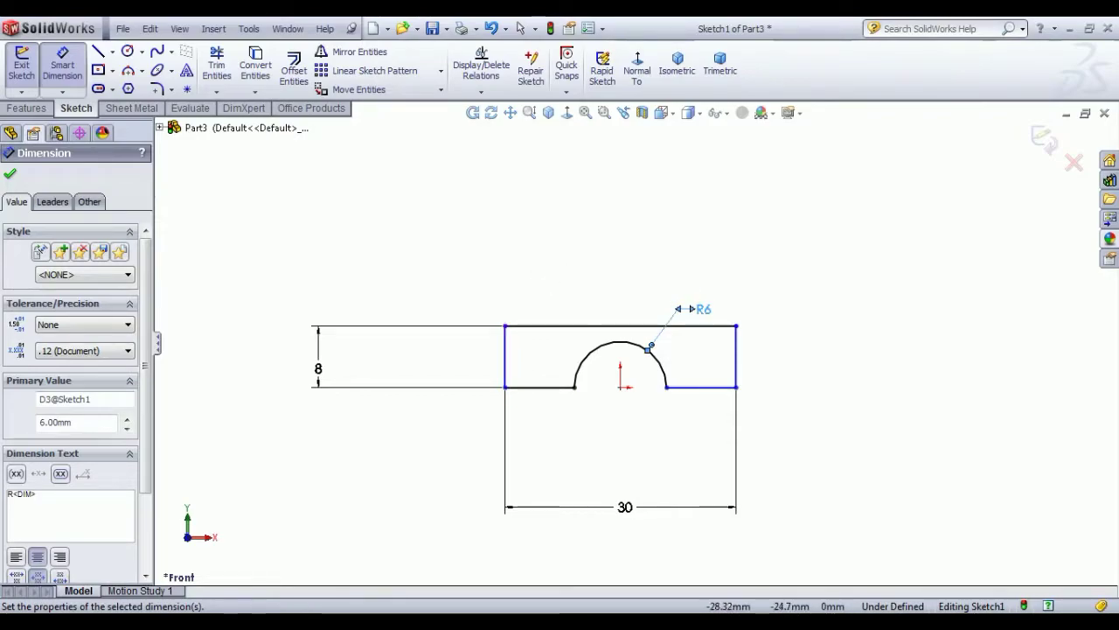
Check the reference drawing and dimension the distance from the origin to the left vertical line as 15 mm.
{"action": "key", "text": "alt+Tab"}
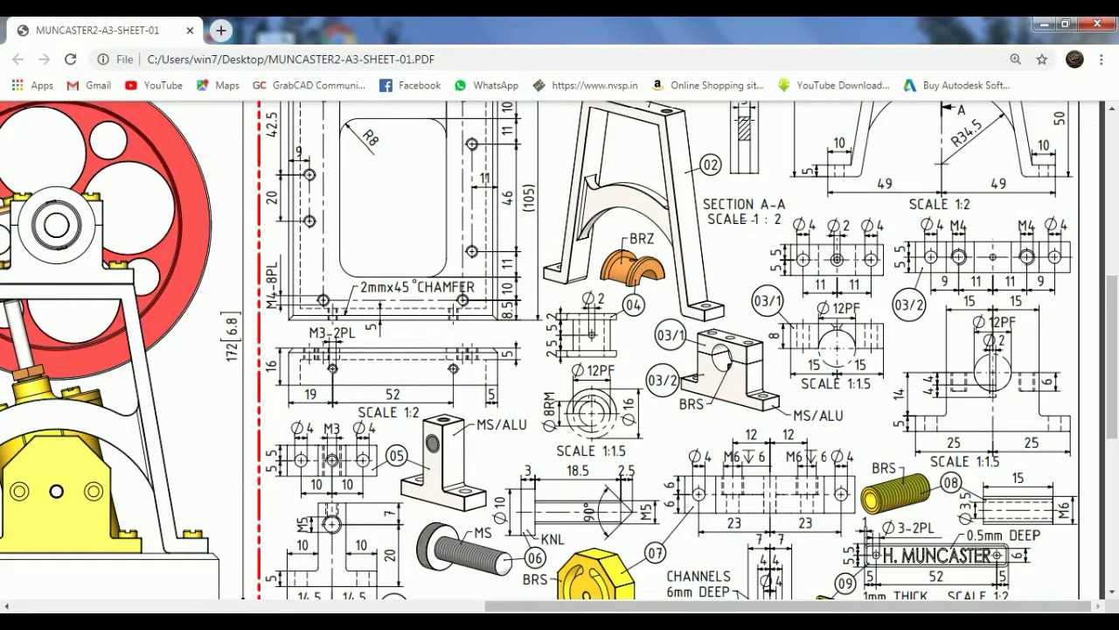
{"action": "key", "text": "alt+Tab"}
{"action": "left_click", "coordinate": [620, 387]}
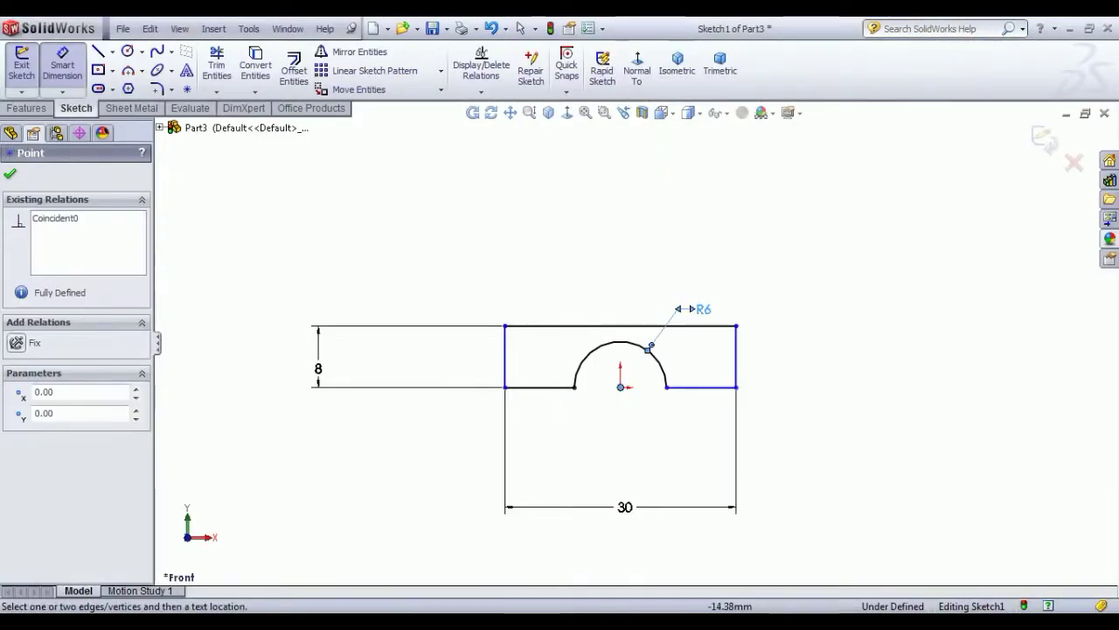
{"action": "left_click", "coordinate": [508, 370]}
{"action": "left_click", "coordinate": [548, 425]}
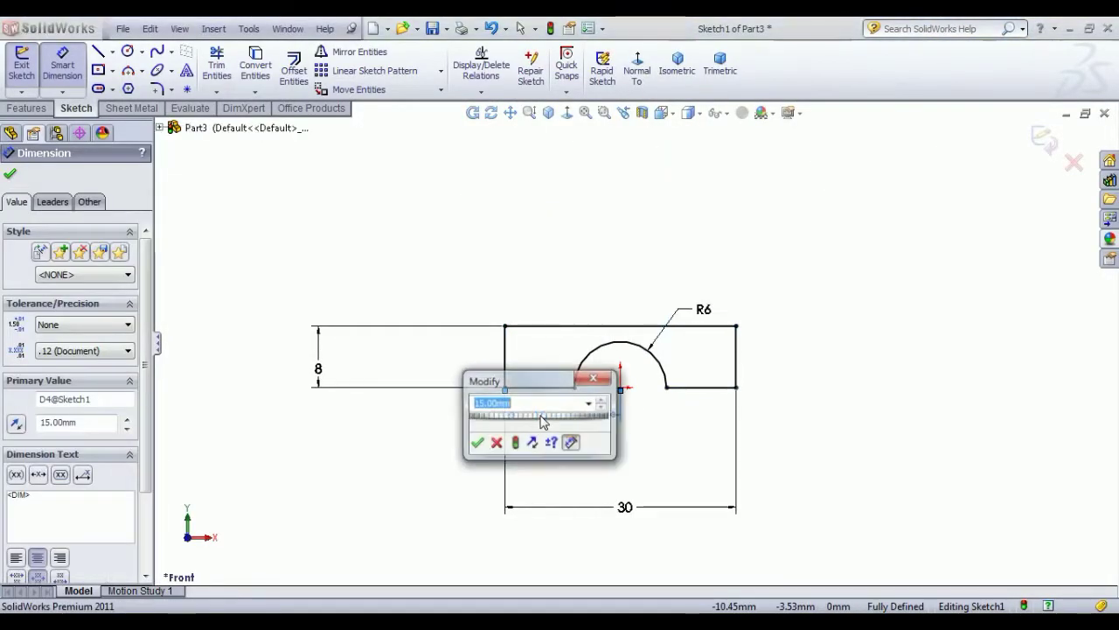
{"action": "type", "text": "15"}
{"action": "key", "text": "Return"}
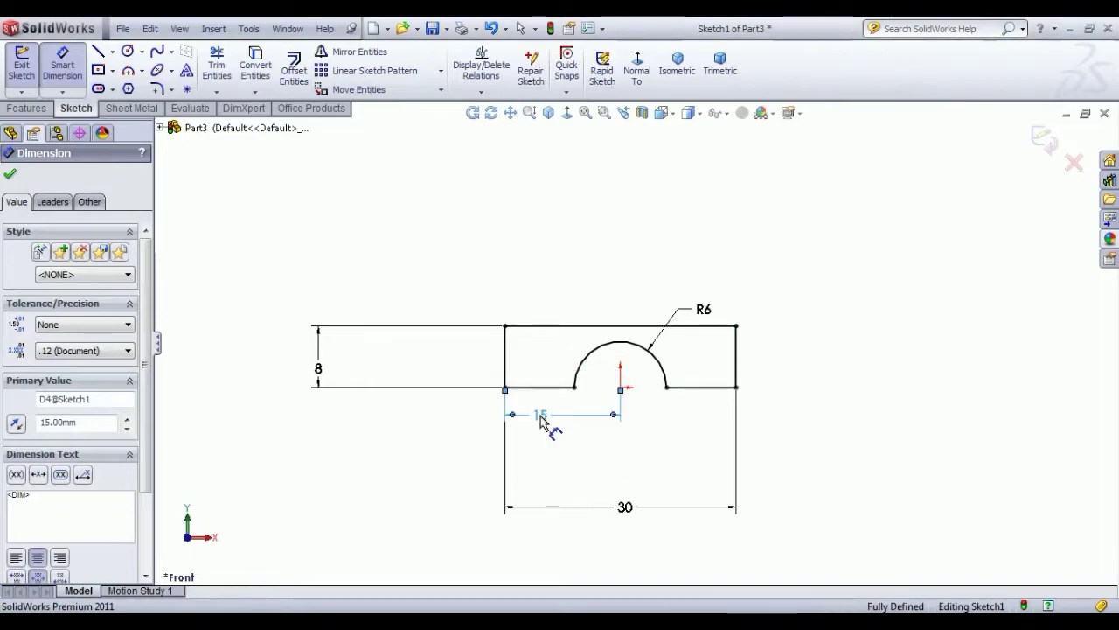
{"action": "key", "text": "Escape"}
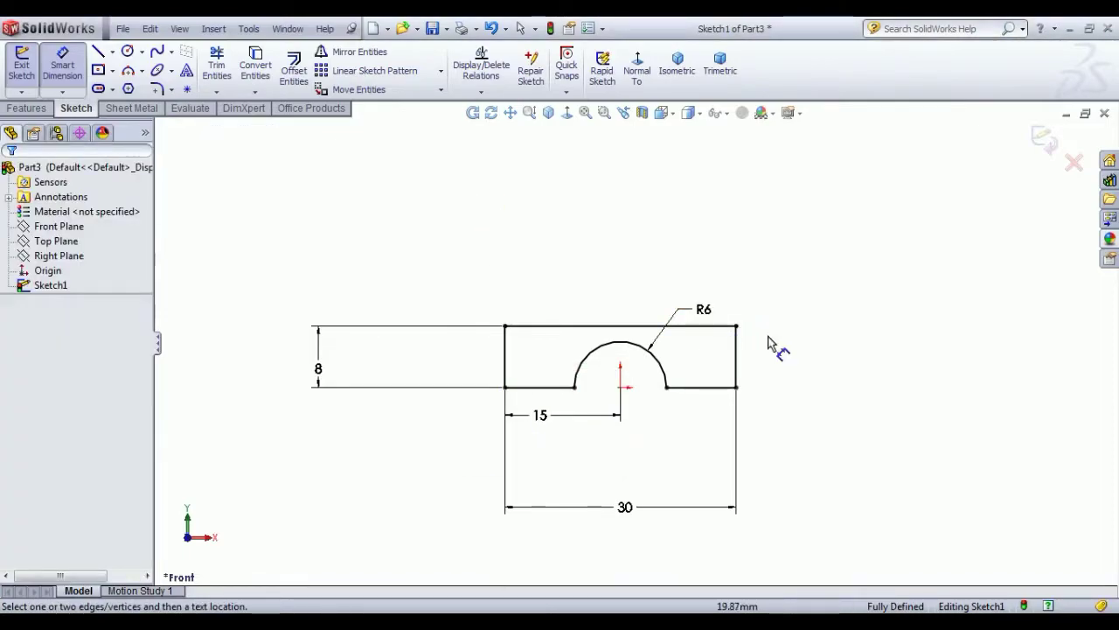
Exit the sketch, consult the reference drawing and extrude the profile 10 mm with the Mid Plane end condition.
{"action": "left_click", "coordinate": [19, 66]}
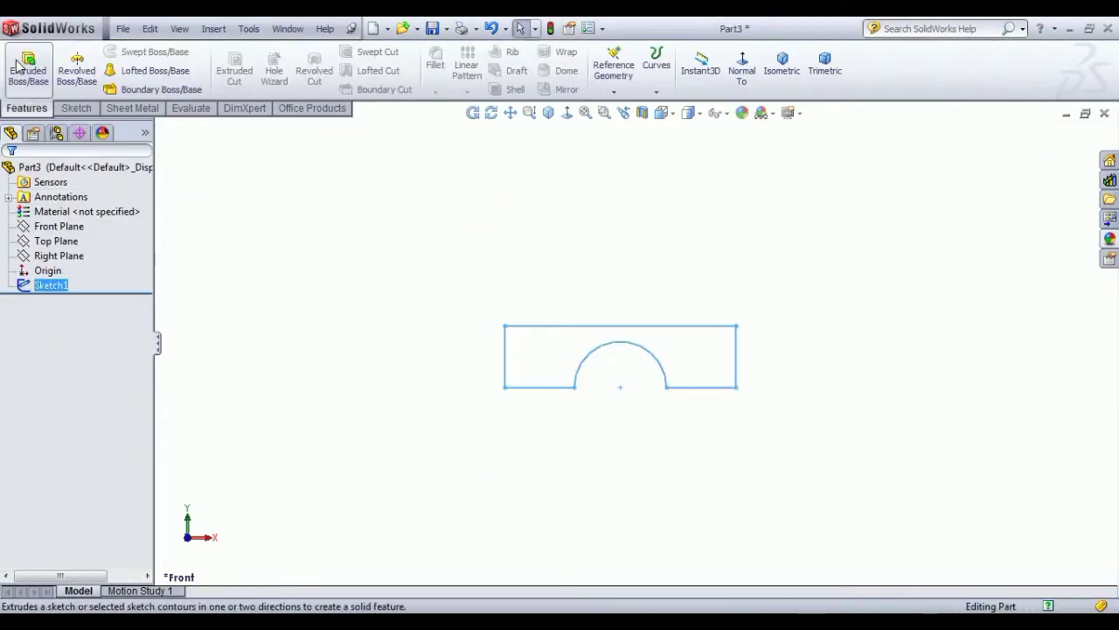
{"action": "key", "text": "alt+Tab"}
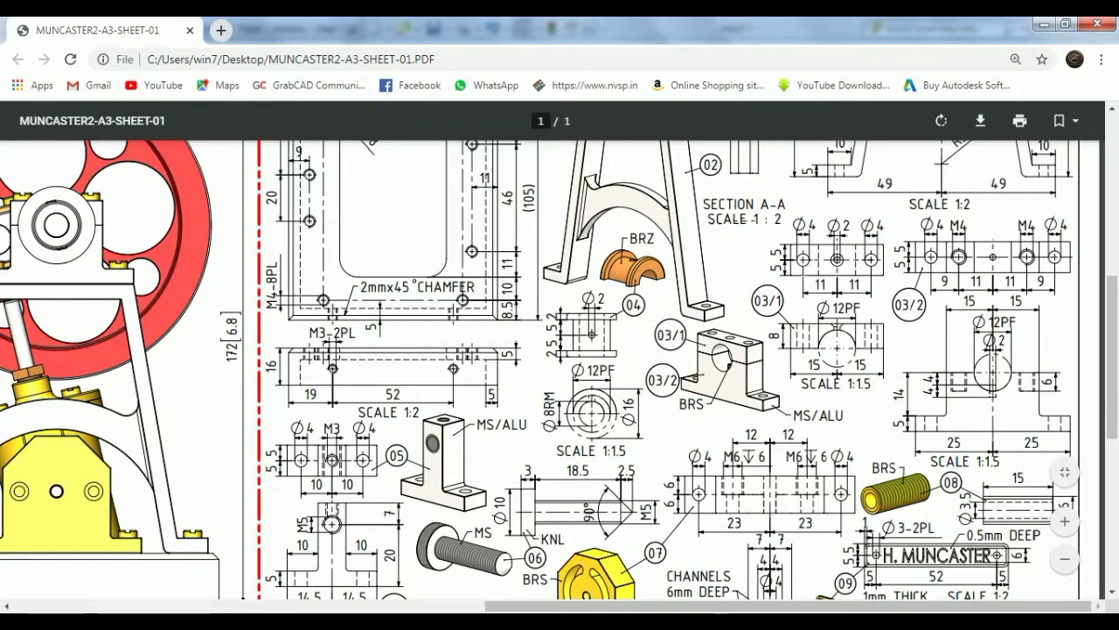
{"action": "key", "text": "alt+Tab"}
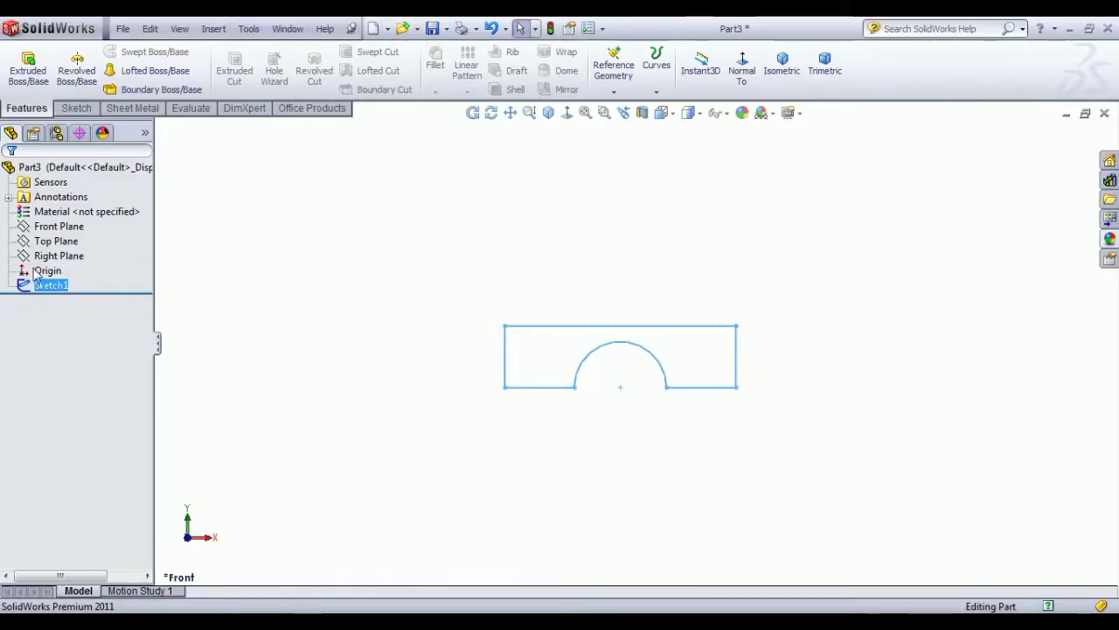
{"action": "left_click", "coordinate": [41, 81]}
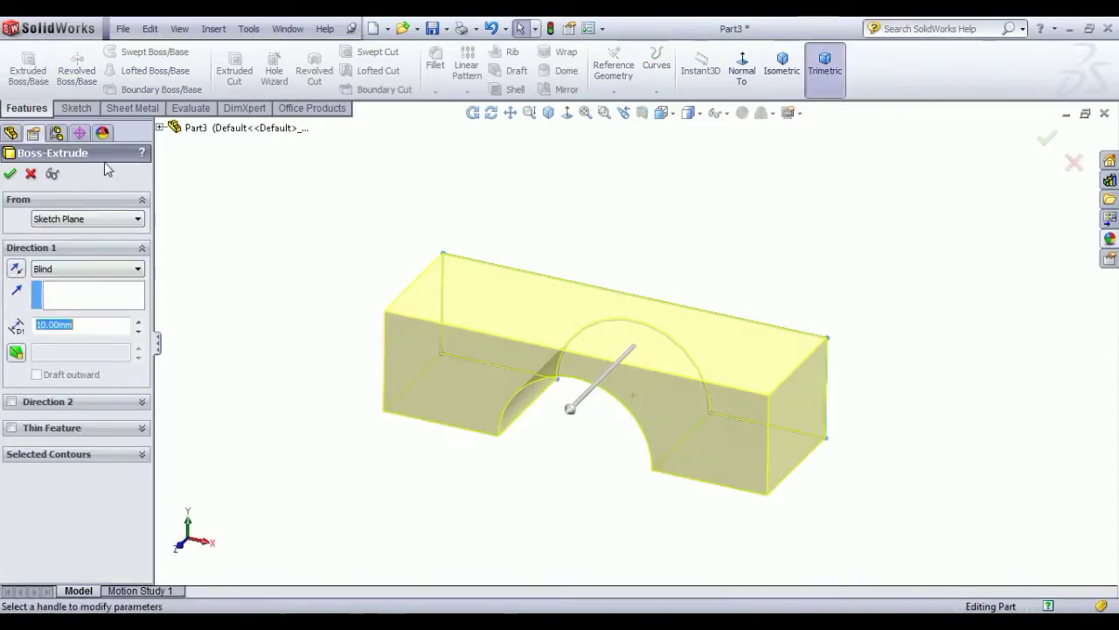
{"action": "left_click", "coordinate": [58, 268]}
{"action": "left_click", "coordinate": [57, 334]}
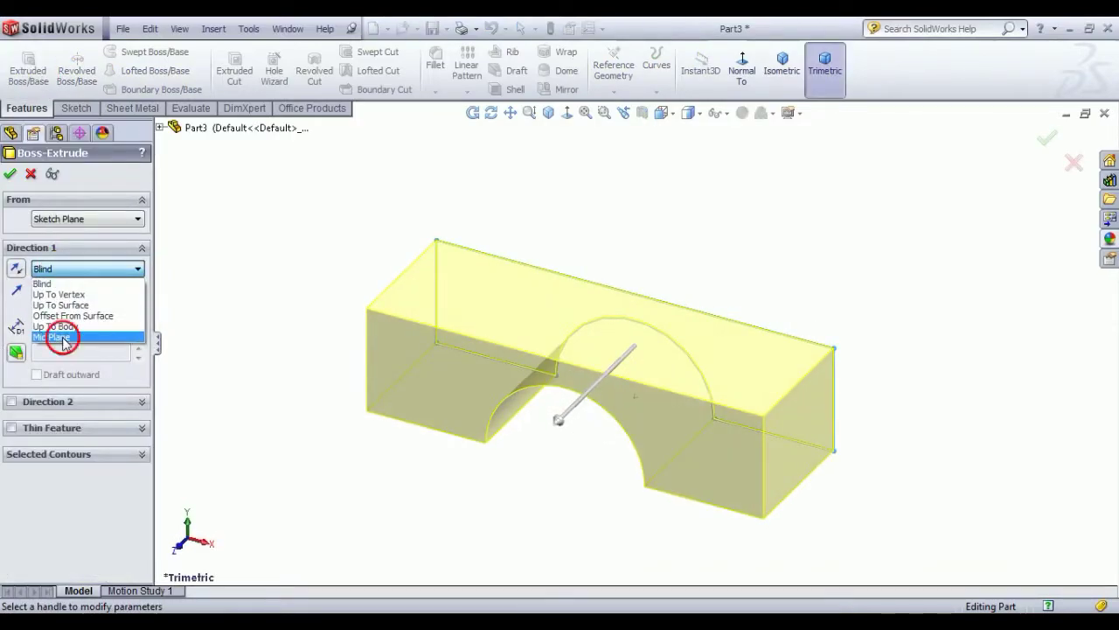
{"action": "left_click", "coordinate": [12, 174]}
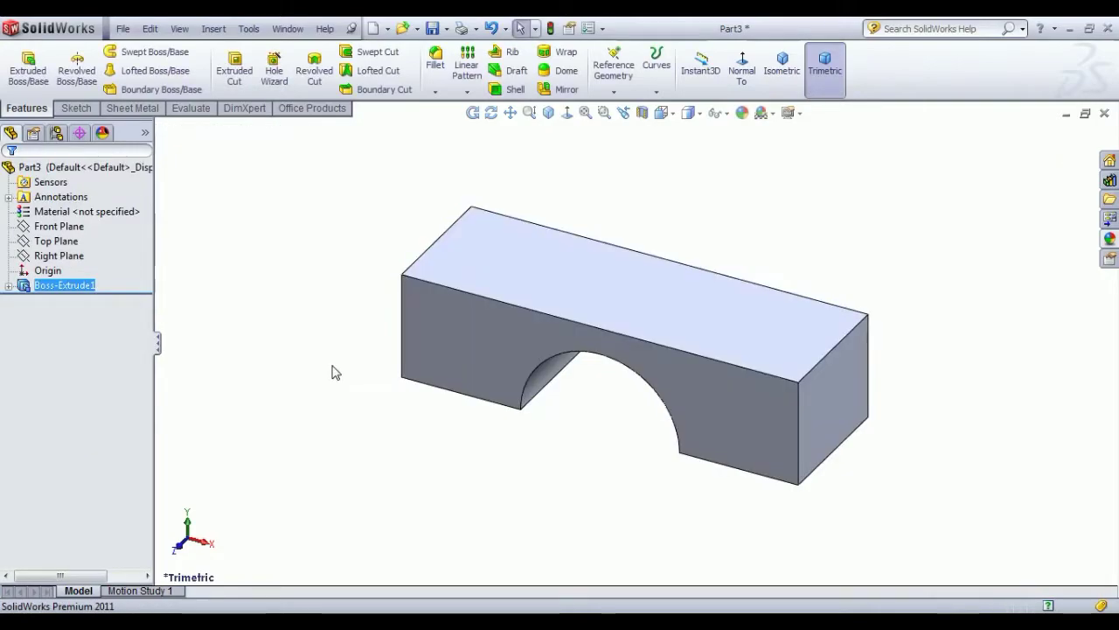
On the block's top face, sketch circles of about 1.3 and 1.5 mm radius, level with the origin, about 11 mm left and 10 mm right.
{"action": "left_click", "coordinate": [527, 284]}
{"action": "left_click", "coordinate": [585, 234]}
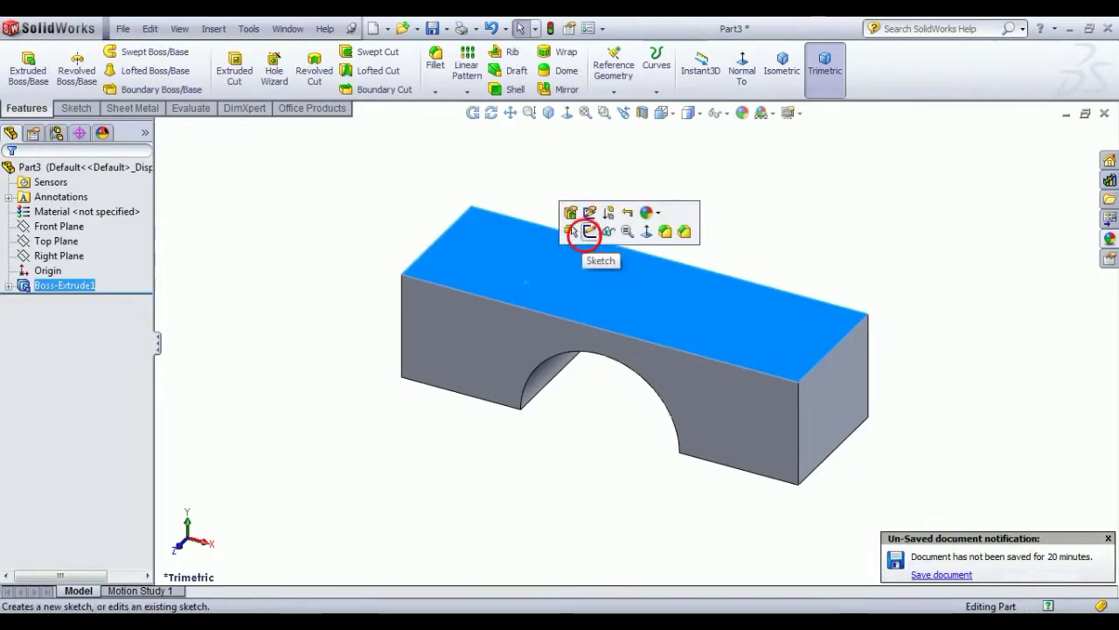
{"action": "left_click", "coordinate": [637, 79]}
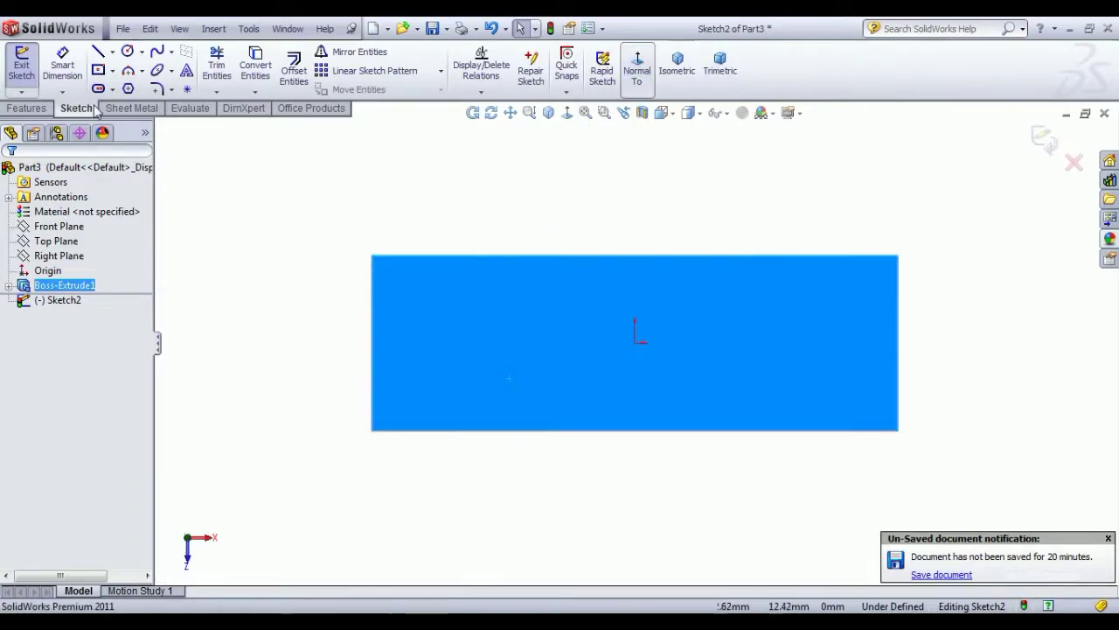
{"action": "left_click", "coordinate": [128, 53]}
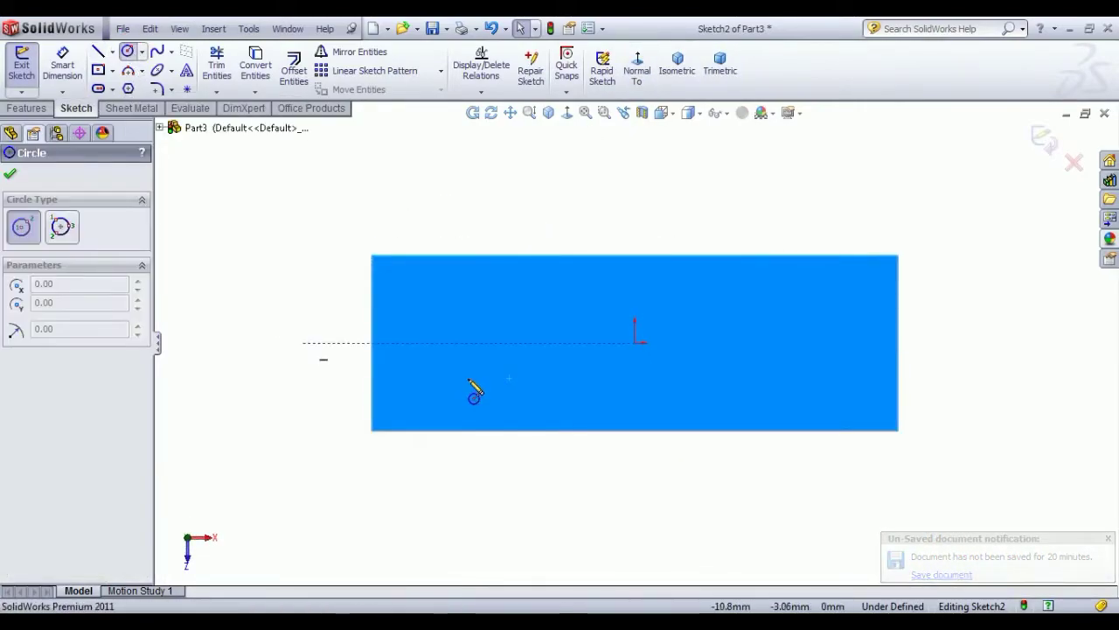
{"action": "left_click", "coordinate": [440, 343]}
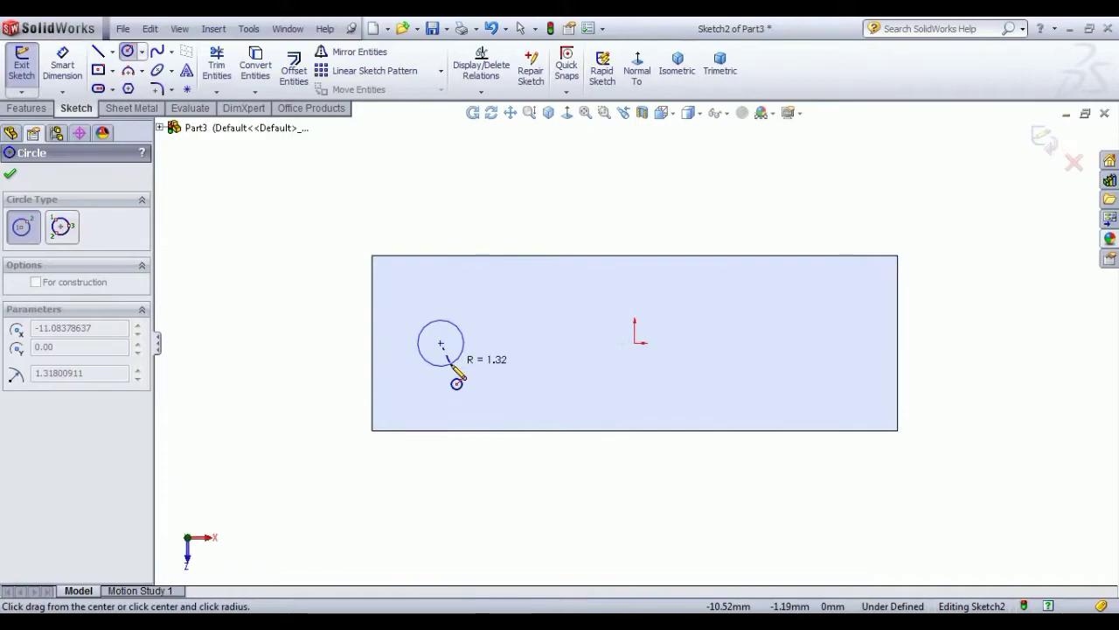
{"action": "left_click", "coordinate": [446, 367]}
{"action": "left_click", "coordinate": [812, 344]}
{"action": "left_click", "coordinate": [826, 372]}
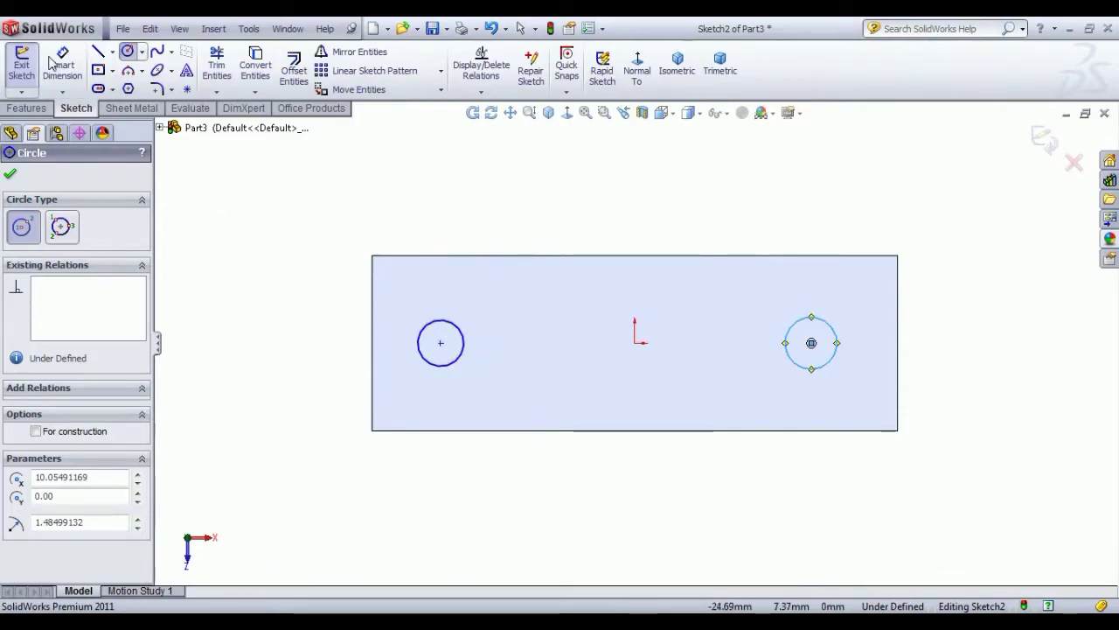
Make the two circles on the block's top face equal in radius.
{"action": "left_click", "coordinate": [12, 176]}
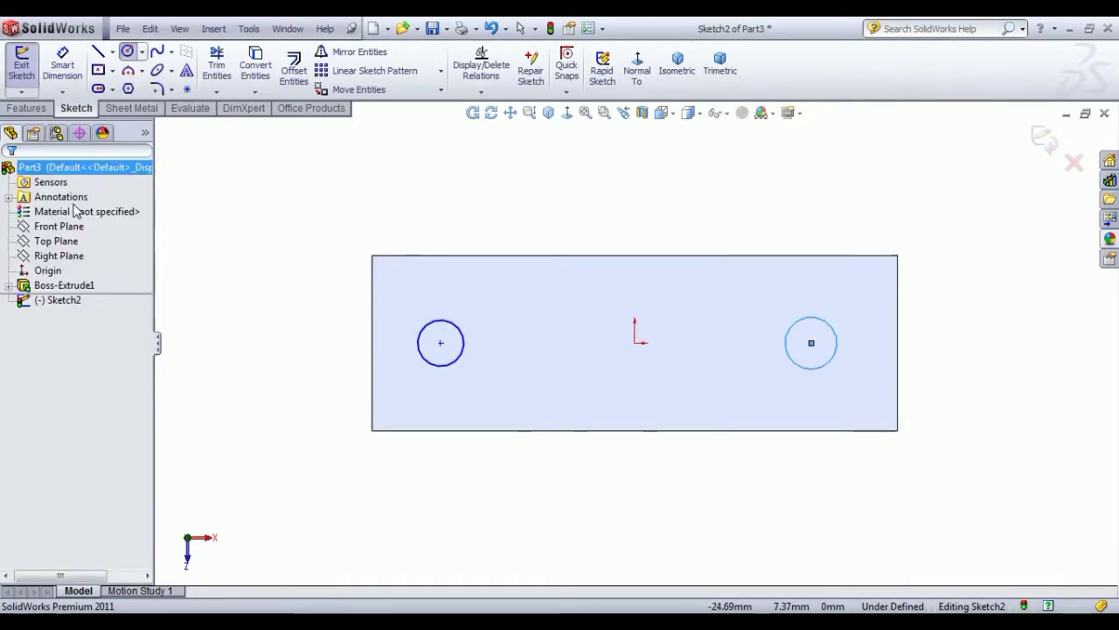
{"action": "left_click", "coordinate": [424, 323]}
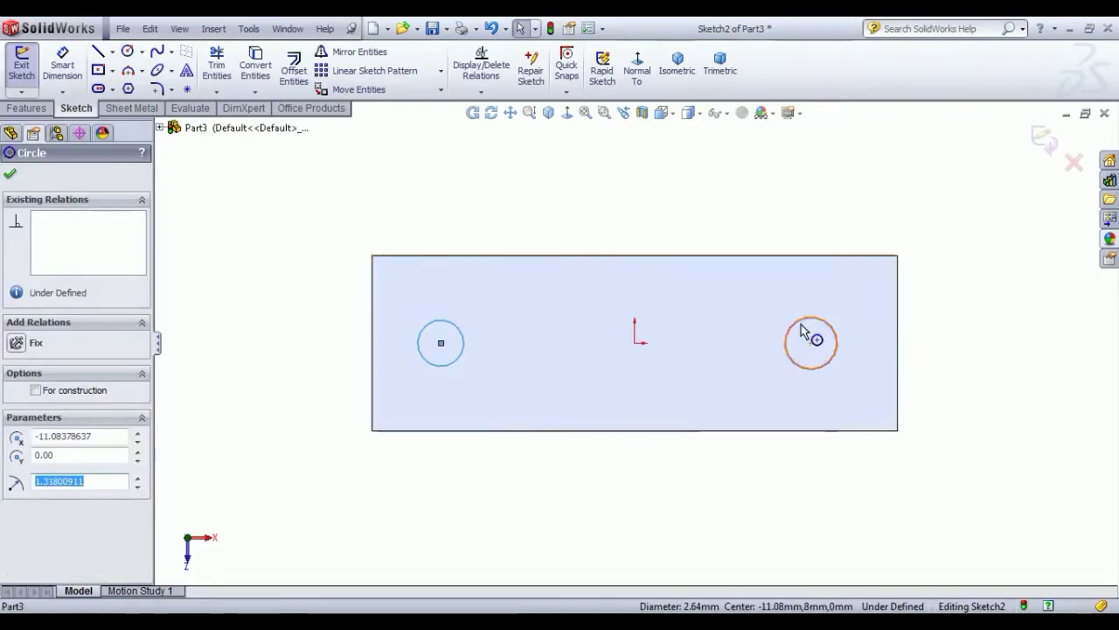
{"action": "left_click", "coordinate": [806, 325], "text": "ctrl"}
{"action": "left_click", "coordinate": [578, 444]}
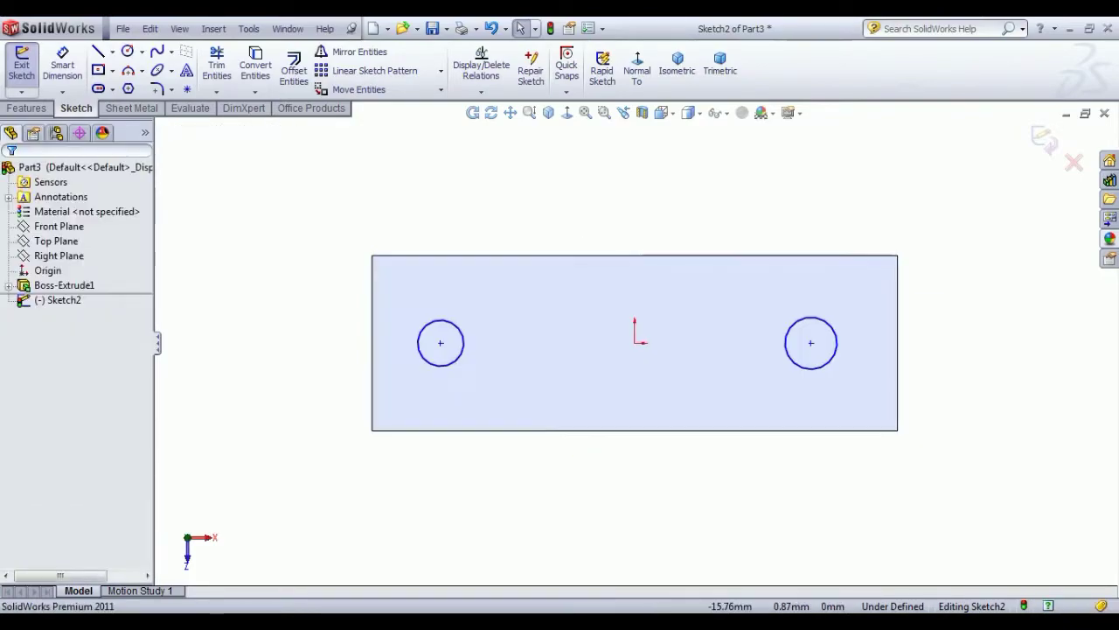
{"action": "left_click", "coordinate": [419, 355]}
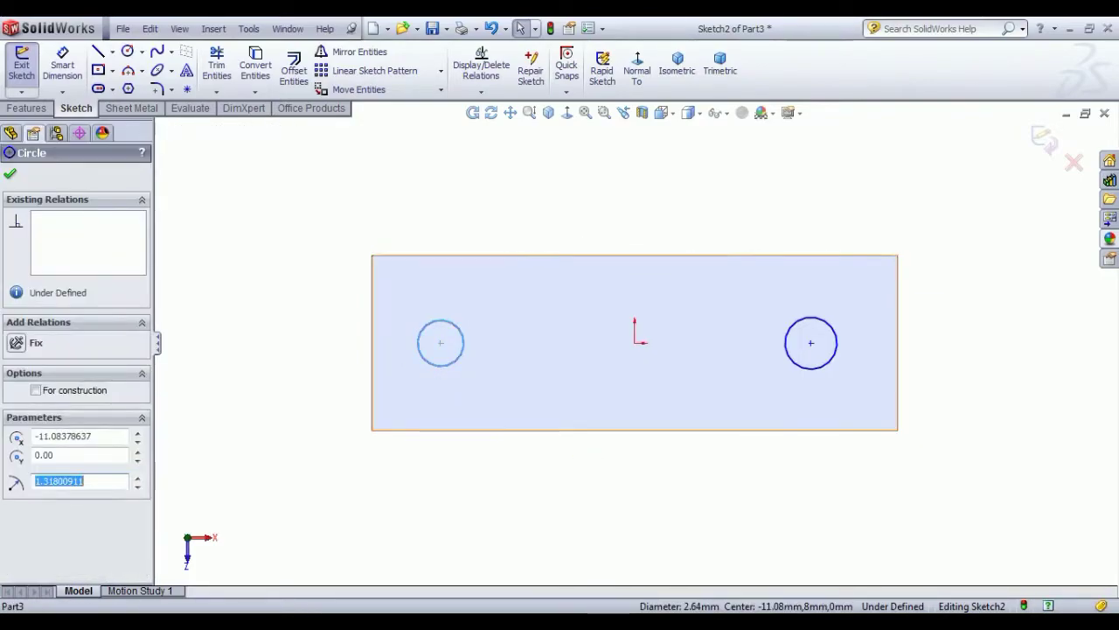
{"action": "left_click", "coordinate": [787, 350], "text": "ctrl"}
{"action": "left_click", "coordinate": [902, 291]}
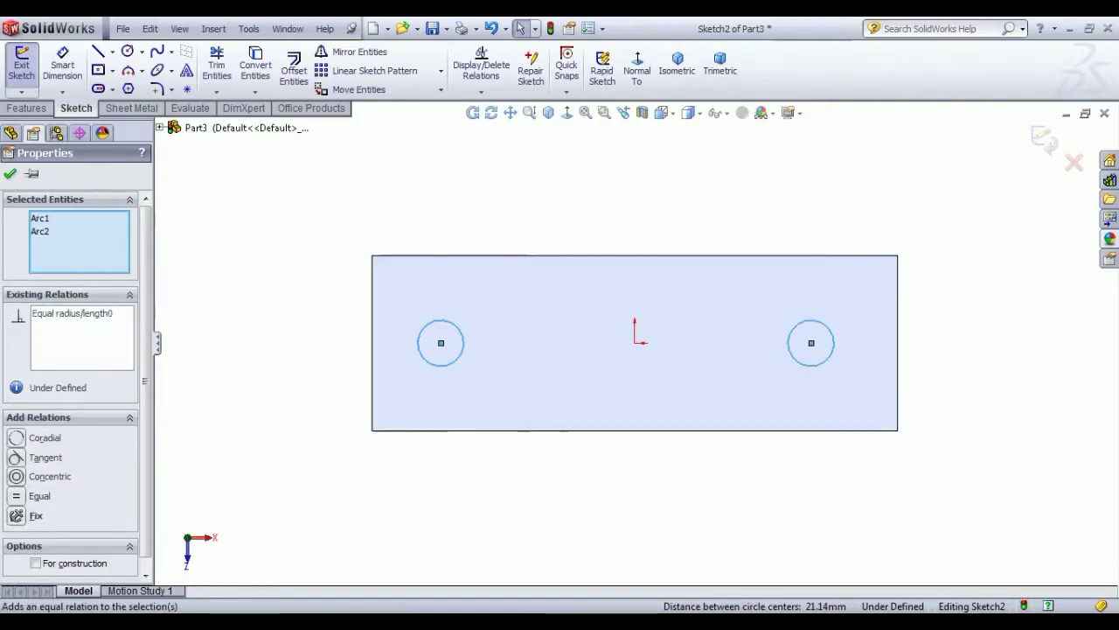
Dimension the left circle with a diameter of 4 mm.
{"action": "left_click", "coordinate": [62, 65]}
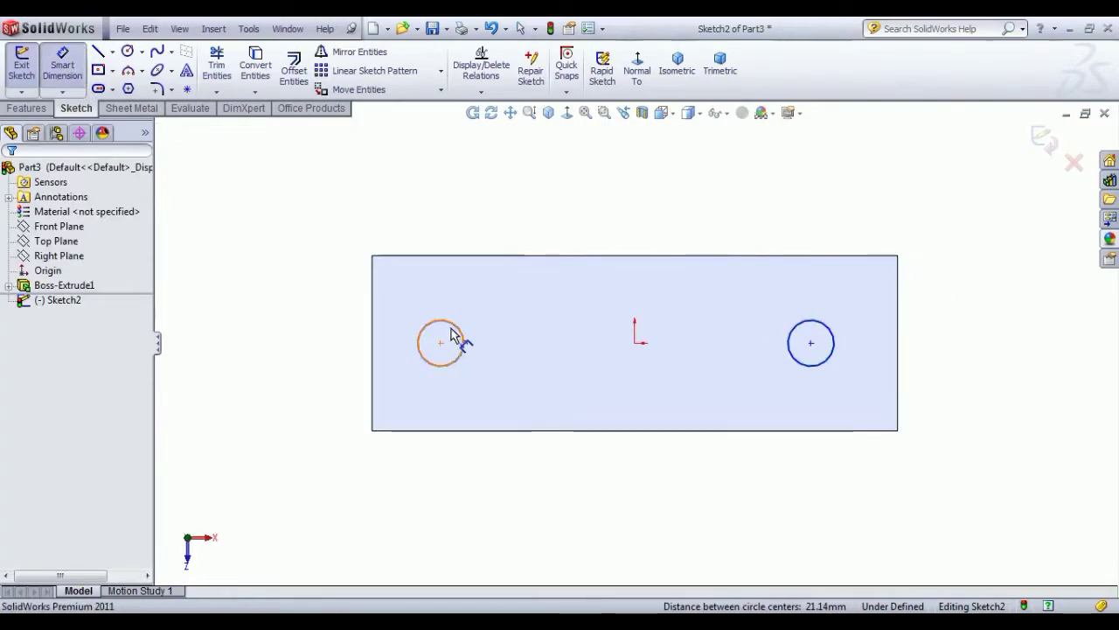
{"action": "left_click", "coordinate": [420, 330]}
{"action": "left_click", "coordinate": [455, 220]}
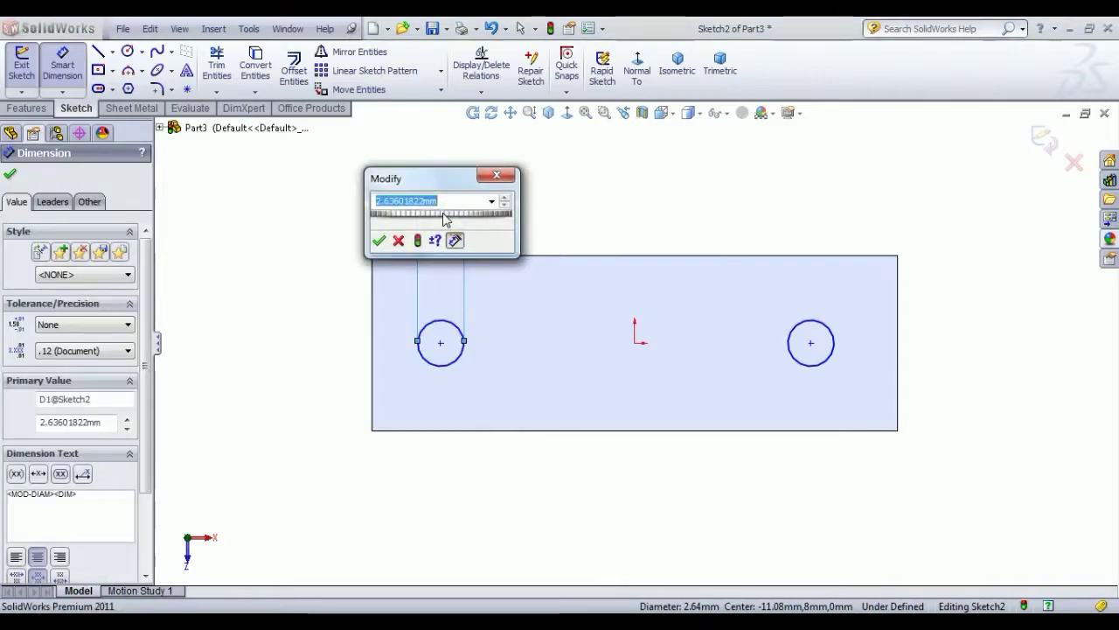
{"action": "type", "text": "4"}
{"action": "key", "text": "Return"}
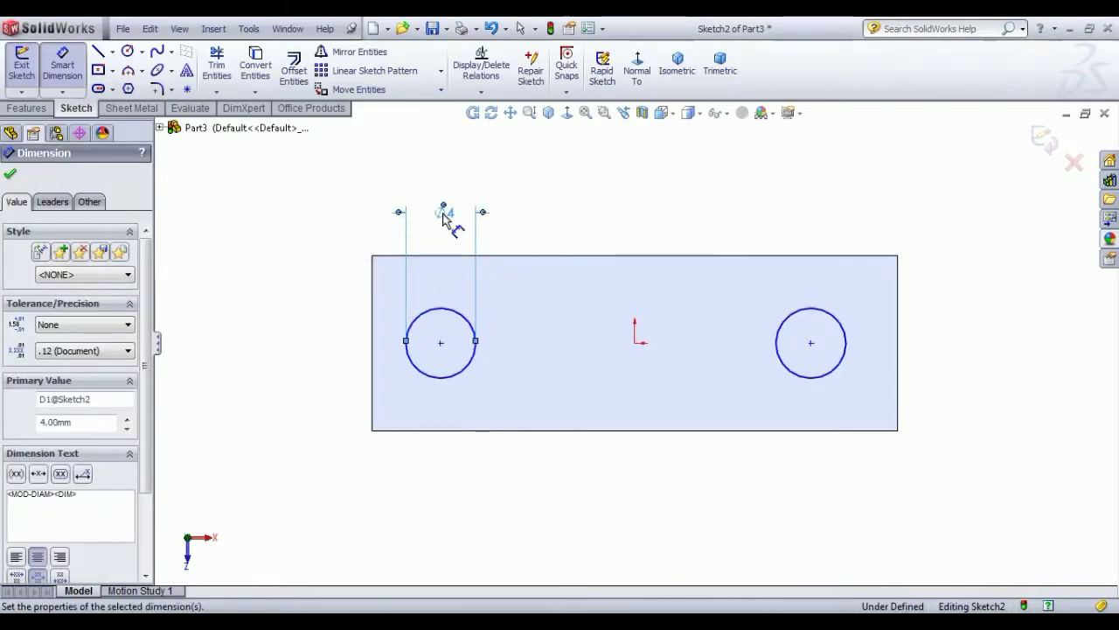
Dimension the horizontal distance between the origin and the left circle's centre as 11 mm.
{"action": "left_click", "coordinate": [635, 343]}
{"action": "left_click", "coordinate": [440, 344]}
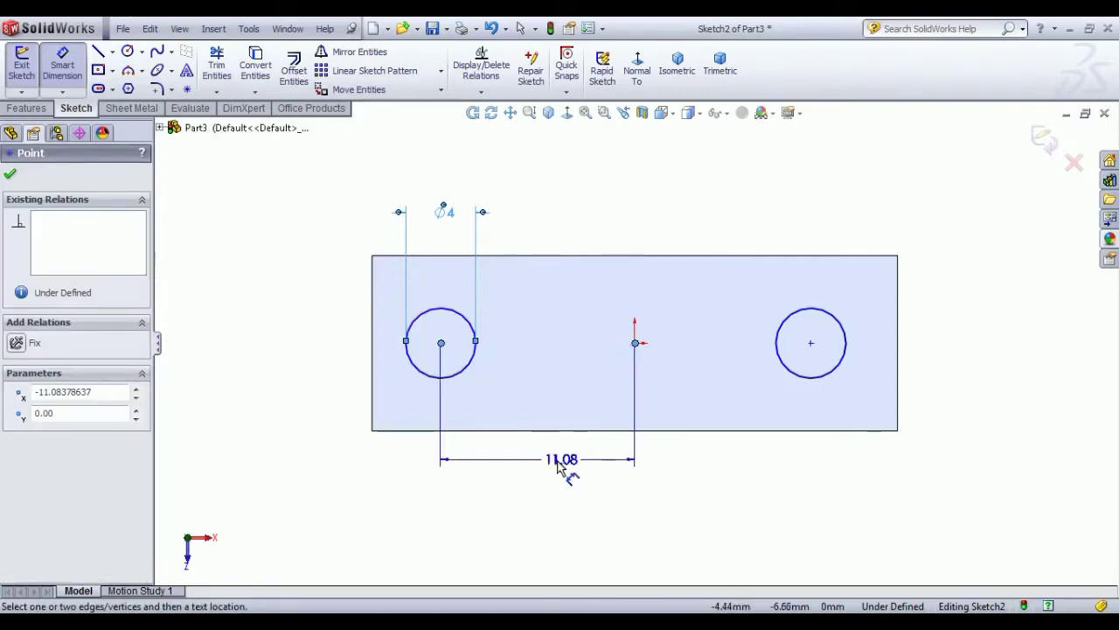
{"action": "left_click", "coordinate": [559, 463]}
{"action": "type", "text": "11"}
{"action": "key", "text": "Return"}
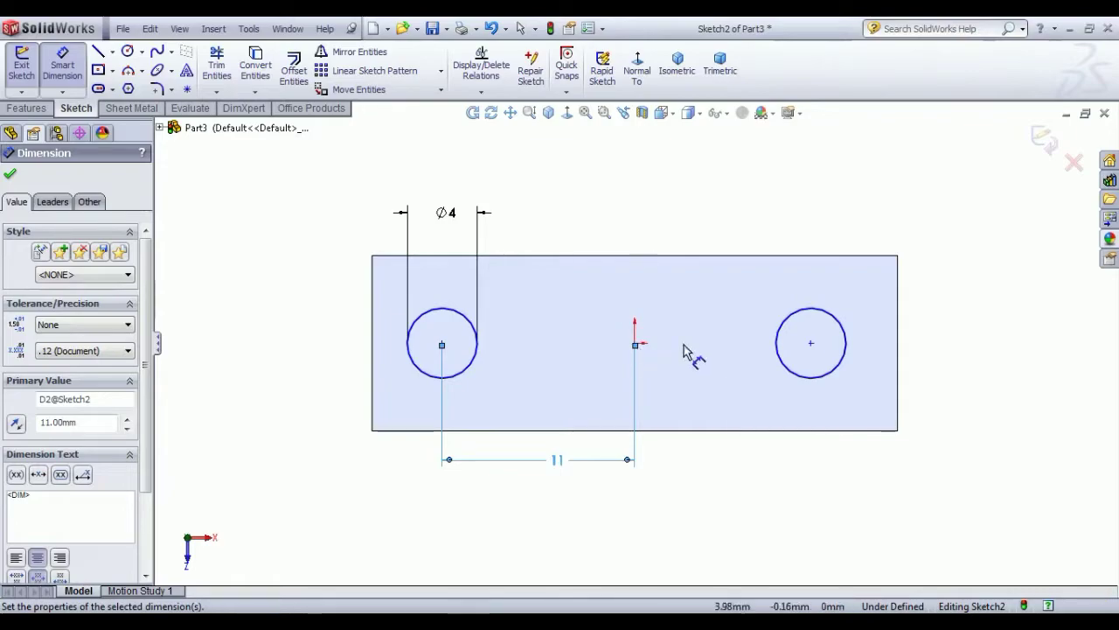
Dimension the horizontal distance between the origin and the right circle's centre as 11 mm, and leave the dimension tool.
{"action": "left_click", "coordinate": [635, 344]}
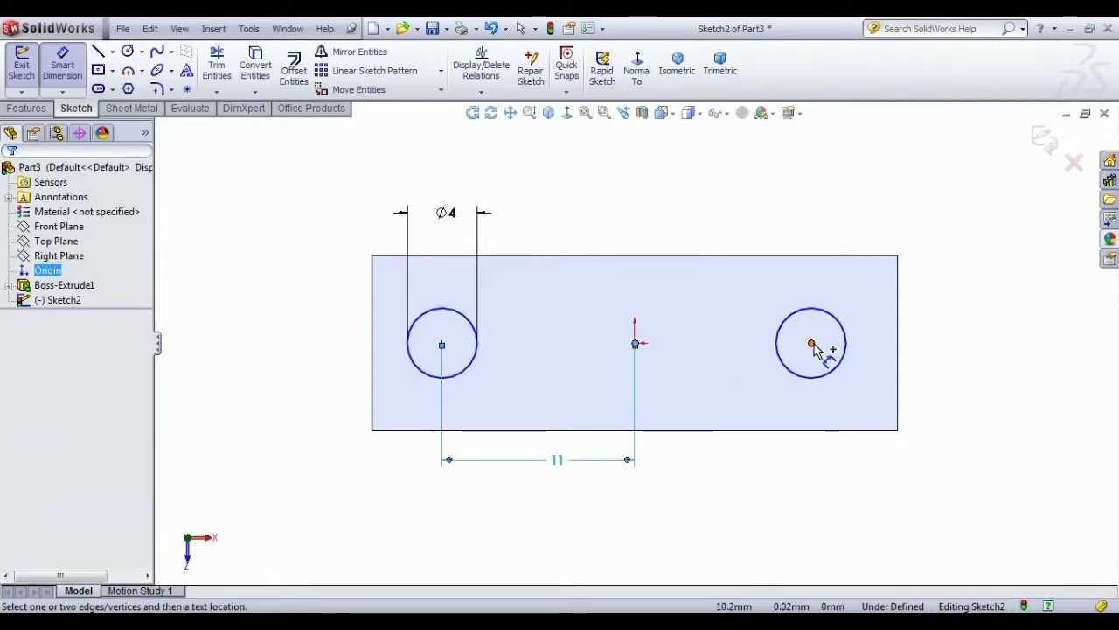
{"action": "left_click", "coordinate": [811, 344]}
{"action": "left_click", "coordinate": [727, 472]}
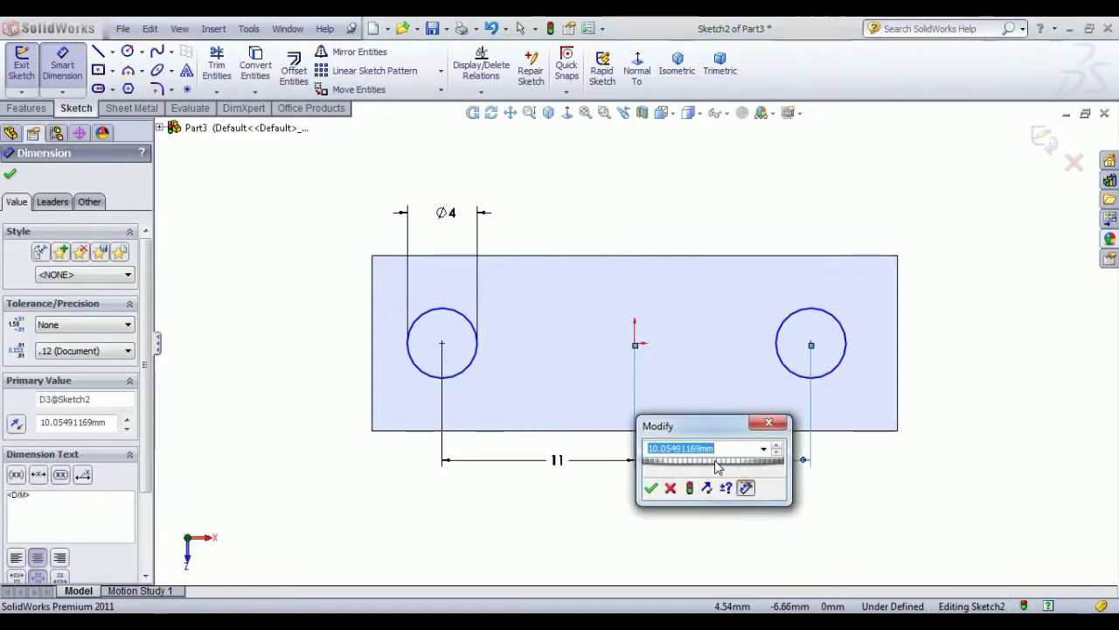
{"action": "type", "text": "11"}
{"action": "key", "text": "Return"}
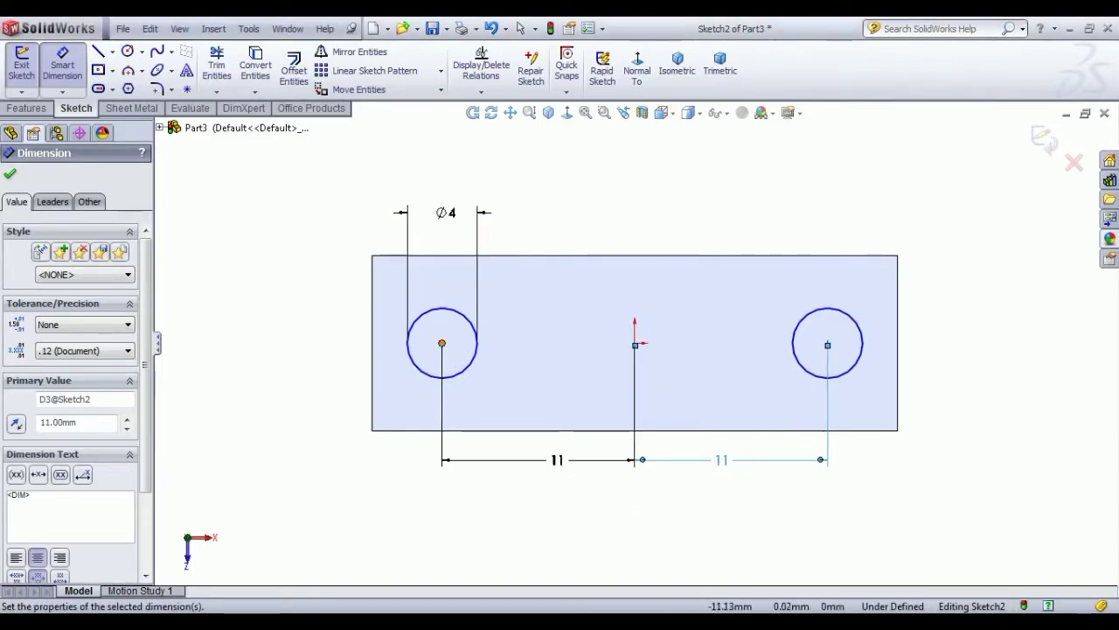
{"action": "right_click", "coordinate": [337, 285]}
{"action": "left_click", "coordinate": [371, 291]}
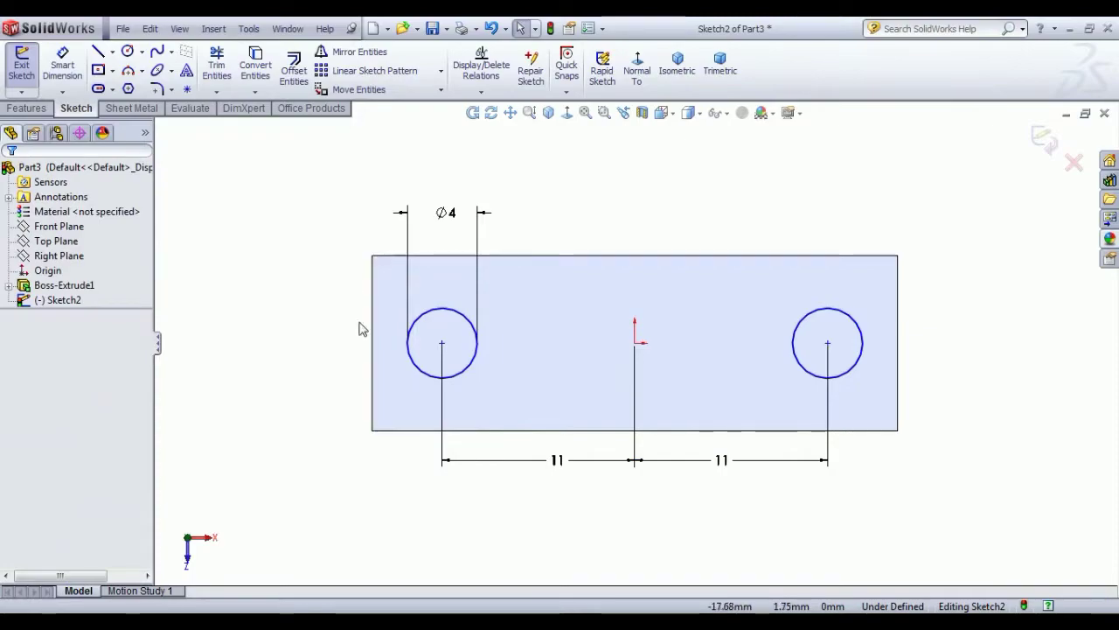
Add a horizontal relation between the centre points of the two circles.
{"action": "left_click", "coordinate": [442, 343]}
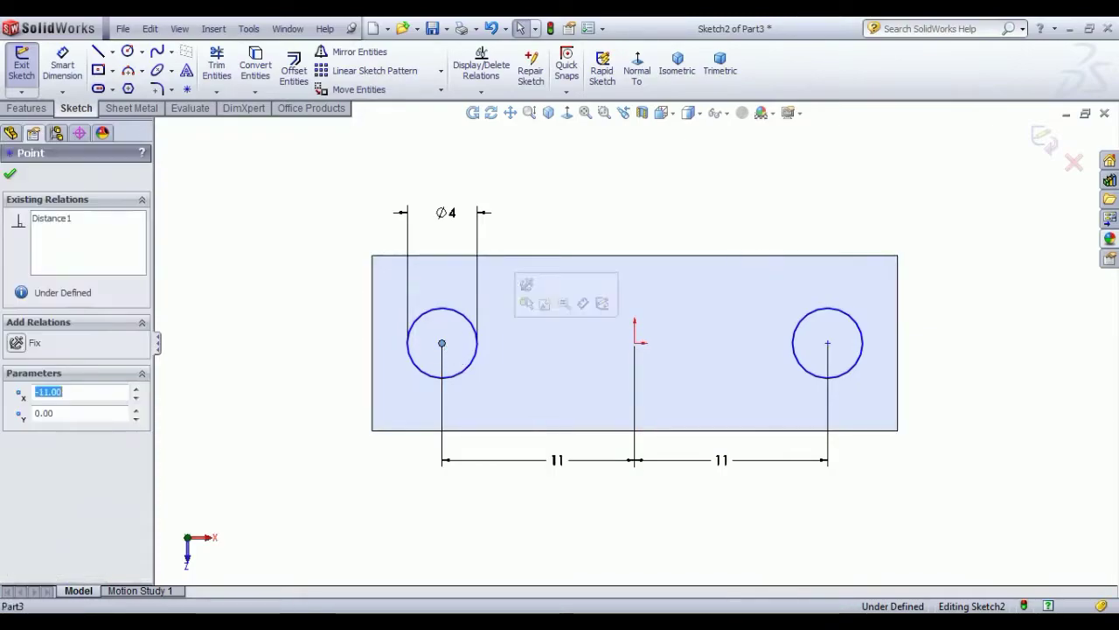
{"action": "left_click", "coordinate": [828, 342], "text": "ctrl"}
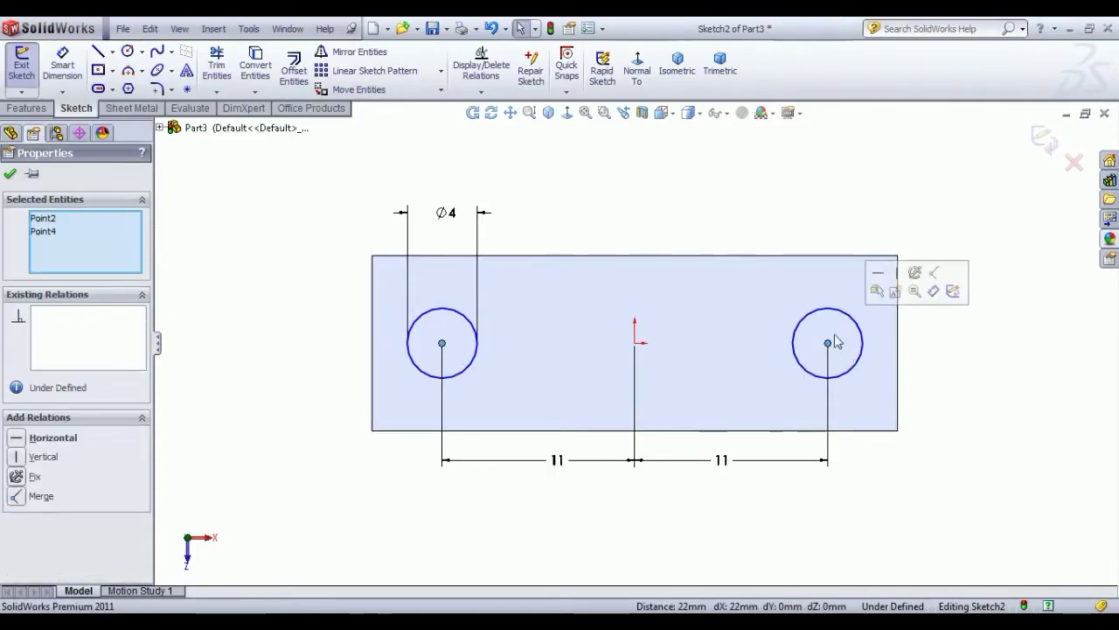
{"action": "left_click", "coordinate": [878, 272]}
{"action": "left_click", "coordinate": [802, 210]}
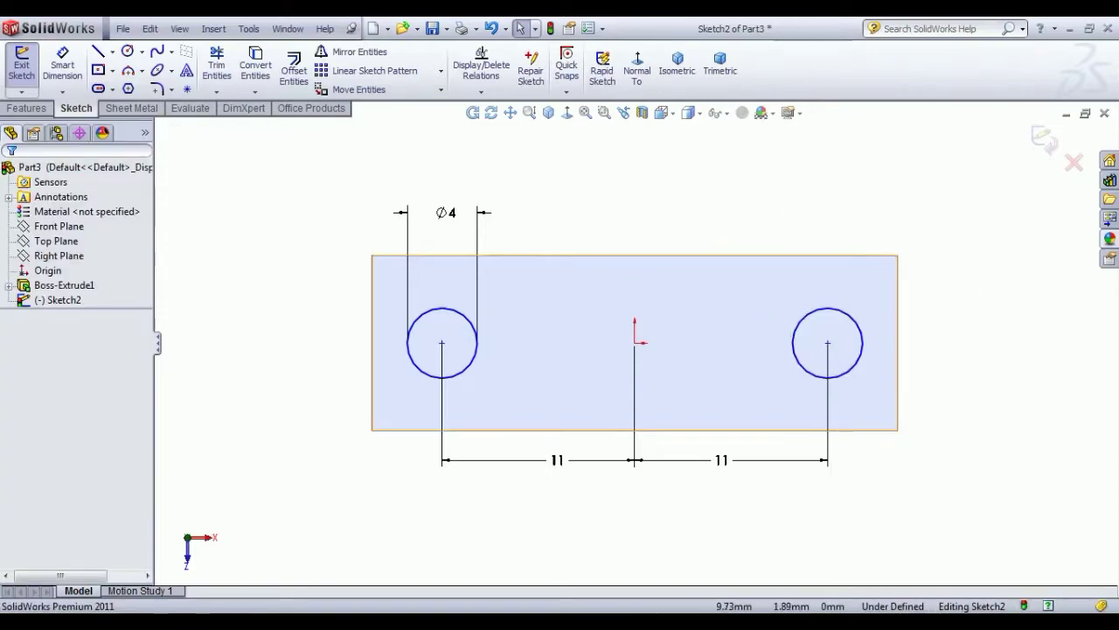
Apply the equal relation to the two circles once more.
{"action": "left_click", "coordinate": [812, 325]}
{"action": "left_click", "coordinate": [435, 320], "text": "ctrl"}
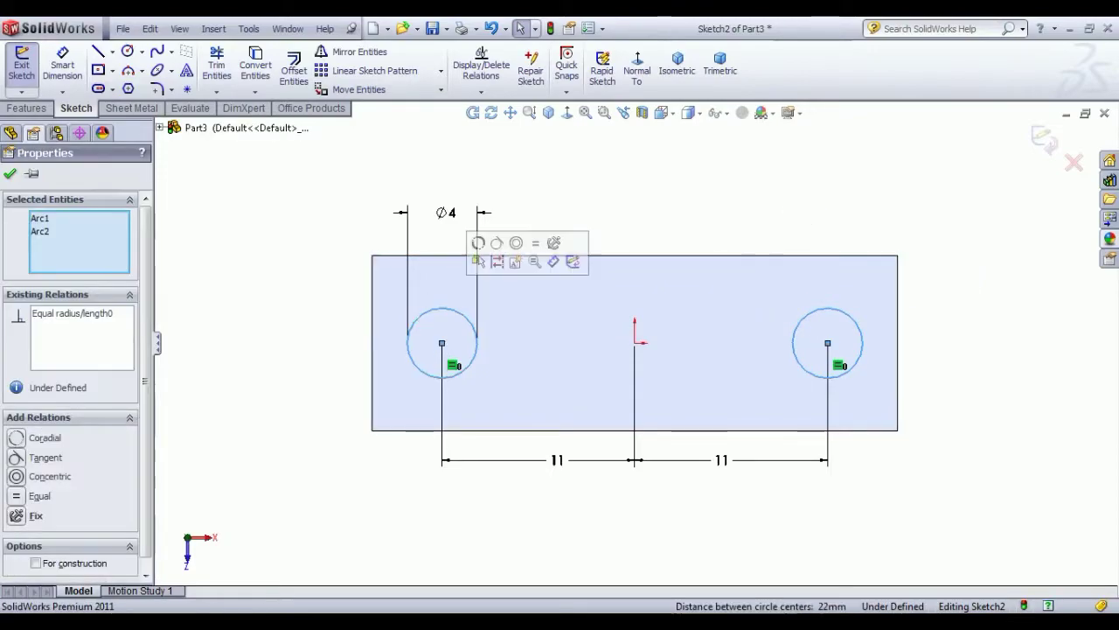
{"action": "left_click", "coordinate": [536, 244]}
{"action": "left_click", "coordinate": [543, 243]}
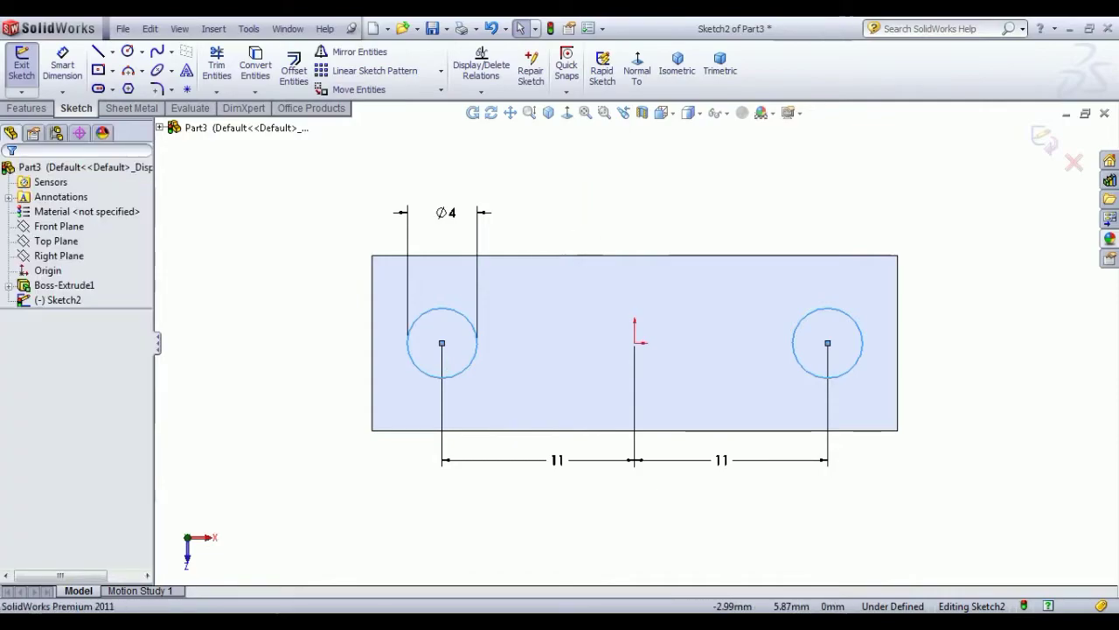
Add a horizontal relation between the left circle's centre and the origin.
{"action": "left_click", "coordinate": [442, 344]}
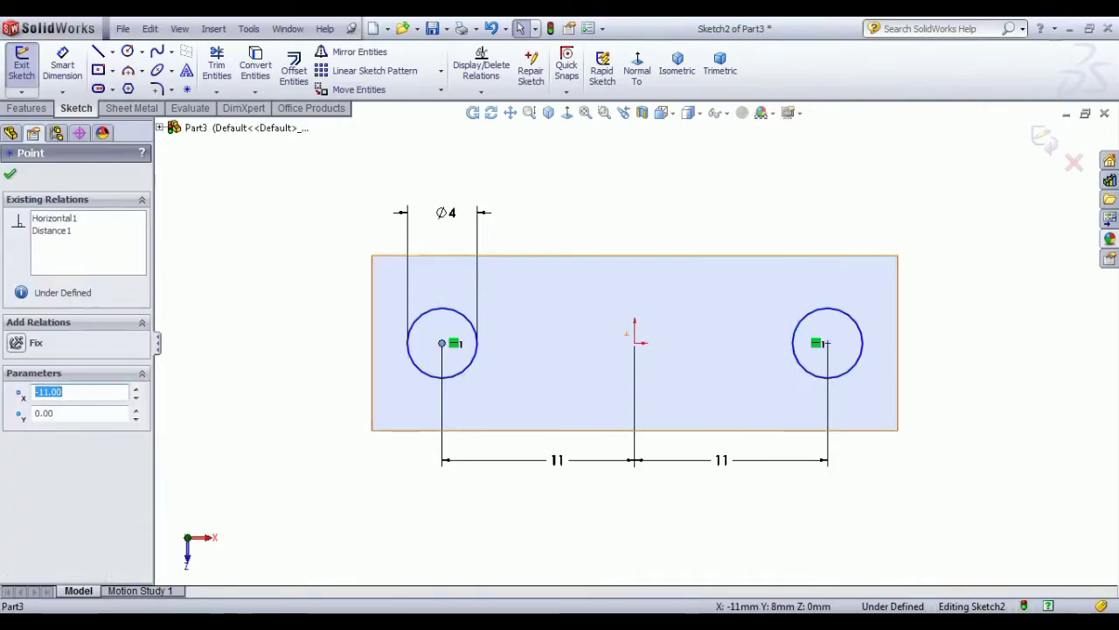
{"action": "left_click", "coordinate": [635, 343], "text": "ctrl"}
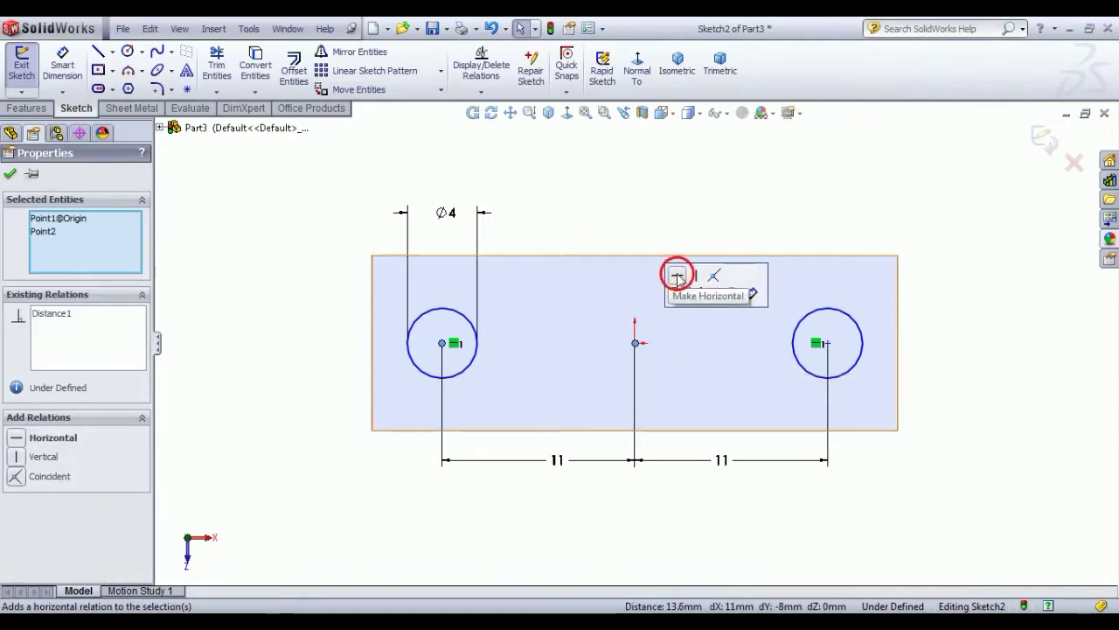
{"action": "left_click", "coordinate": [670, 275]}
{"action": "left_click", "coordinate": [657, 218]}
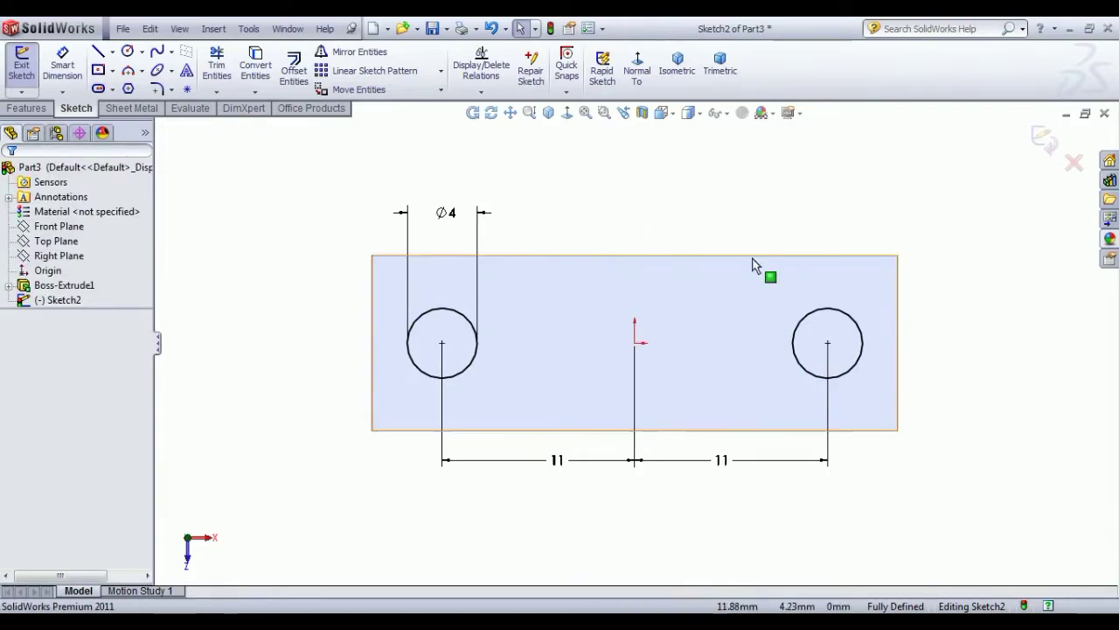
Check part 03/1 on the reference drawing, exit the sketch and cut both circles through the block with the Through All end condition.
{"action": "left_click", "coordinate": [306, 622]}
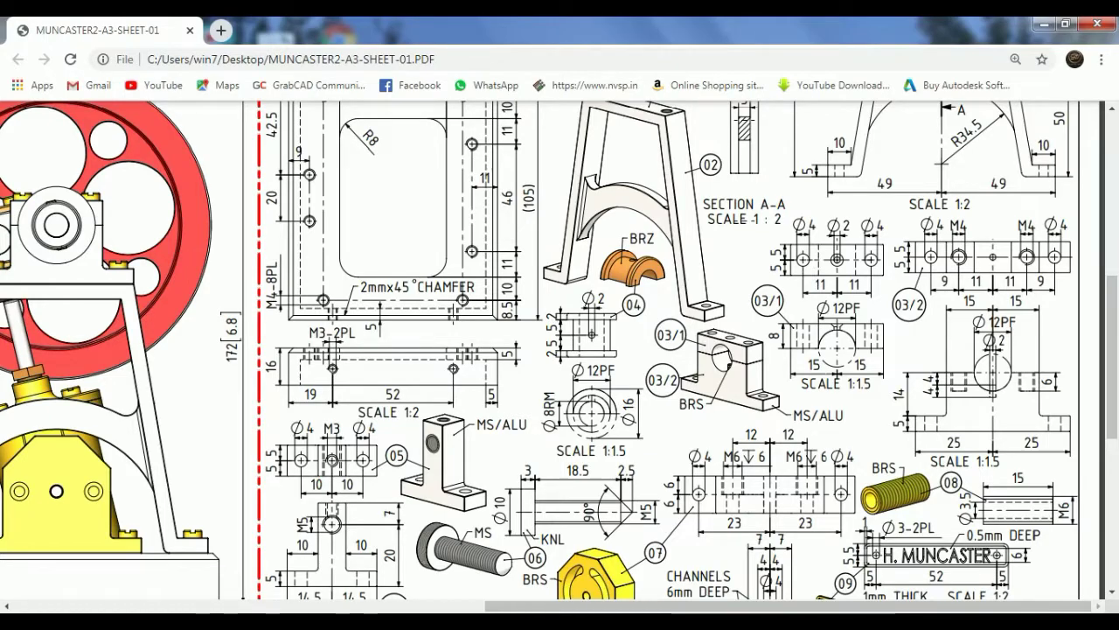
{"action": "left_click", "coordinate": [308, 622]}
{"action": "left_click", "coordinate": [9, 75]}
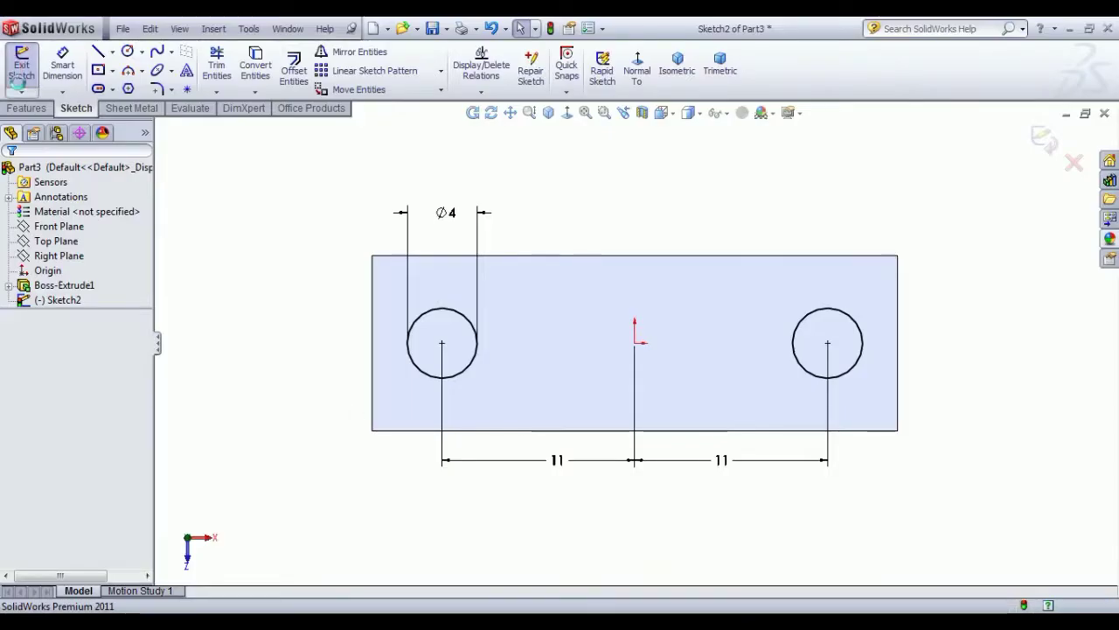
{"action": "left_click", "coordinate": [235, 68]}
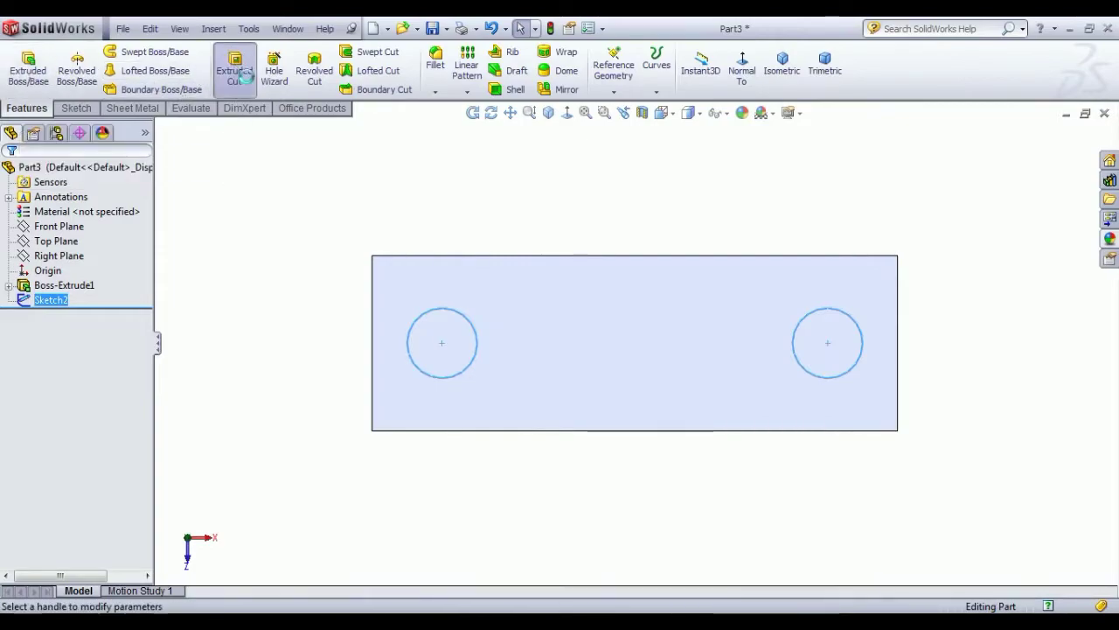
{"action": "left_click", "coordinate": [83, 269]}
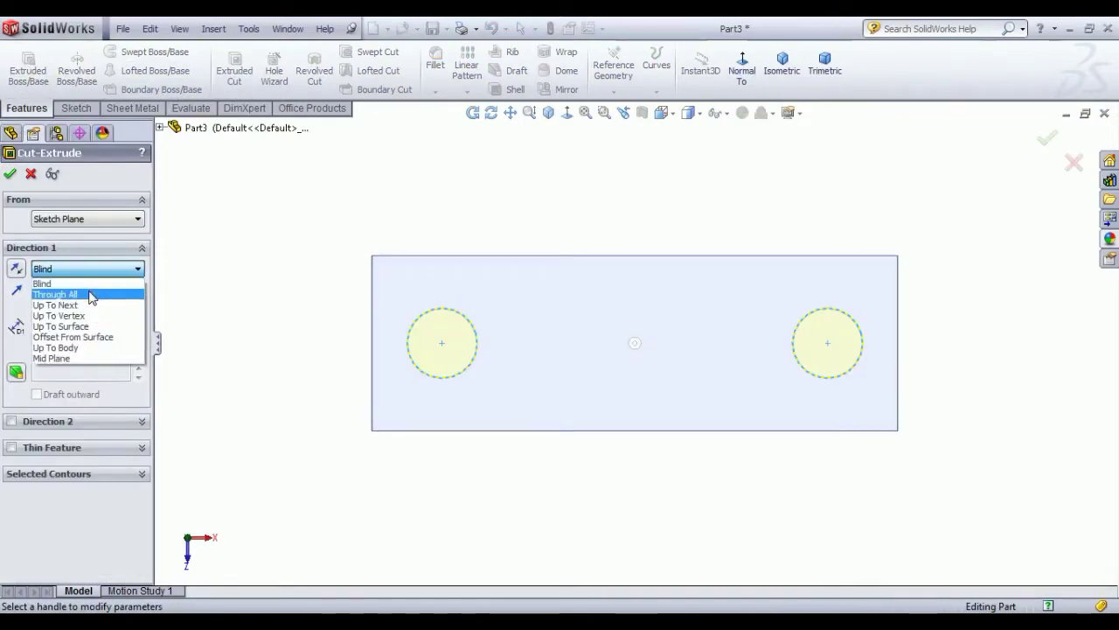
{"action": "left_click", "coordinate": [53, 290]}
{"action": "left_click", "coordinate": [9, 174]}
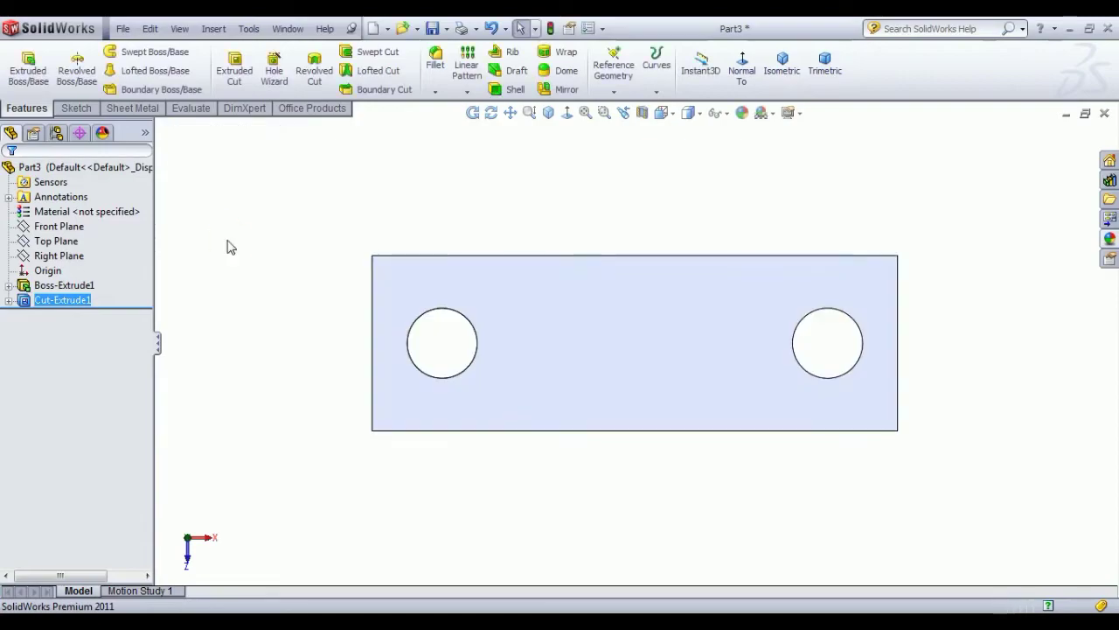
Use the Hole Wizard to place an M2 flat head countersink on the block's top face, about 2.7 mm left of the origin.
{"action": "left_click", "coordinate": [797, 76]}
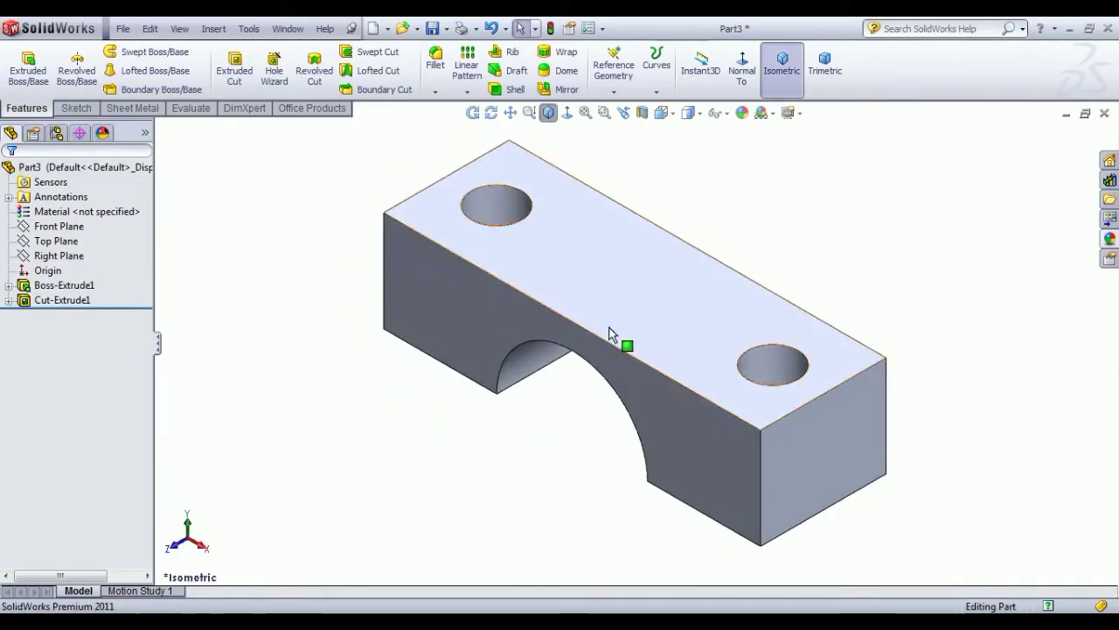
{"action": "middle_click_drag", "start_coordinate": [620, 342], "coordinate": [503, 274]}
{"action": "key", "text": "ctrl+7"}
{"action": "key", "text": "Escape"}
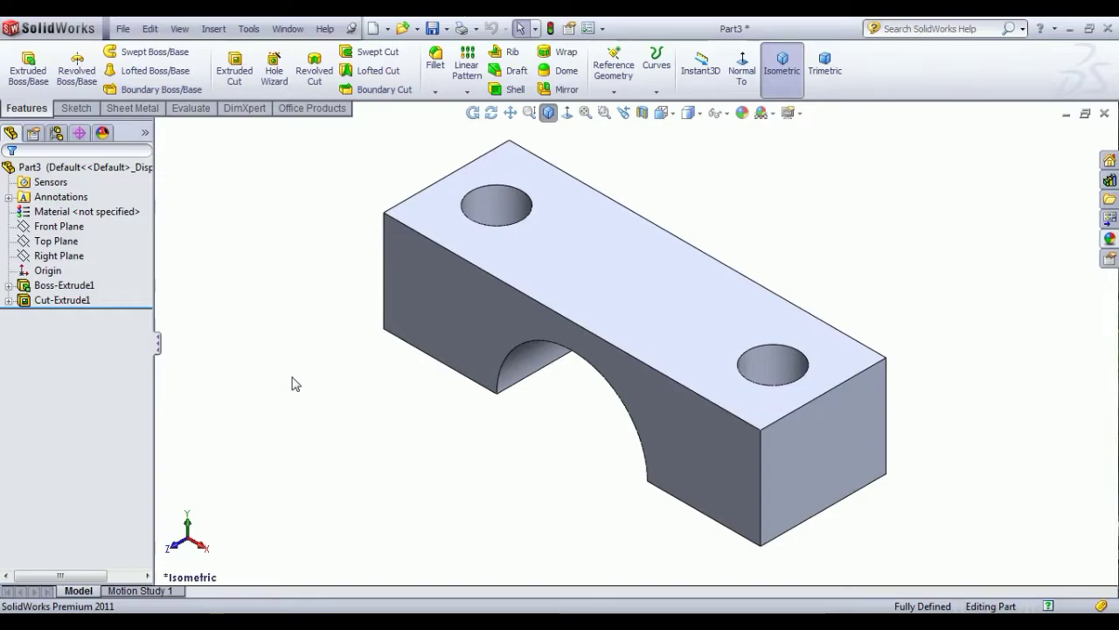
{"action": "left_click", "coordinate": [286, 83]}
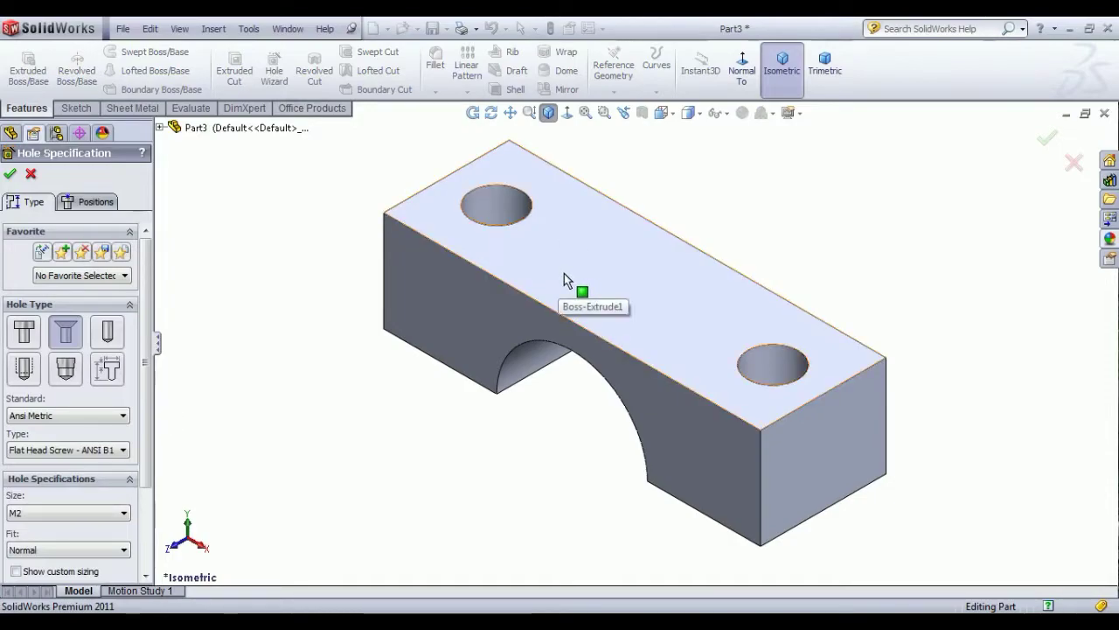
{"action": "left_click", "coordinate": [87, 206]}
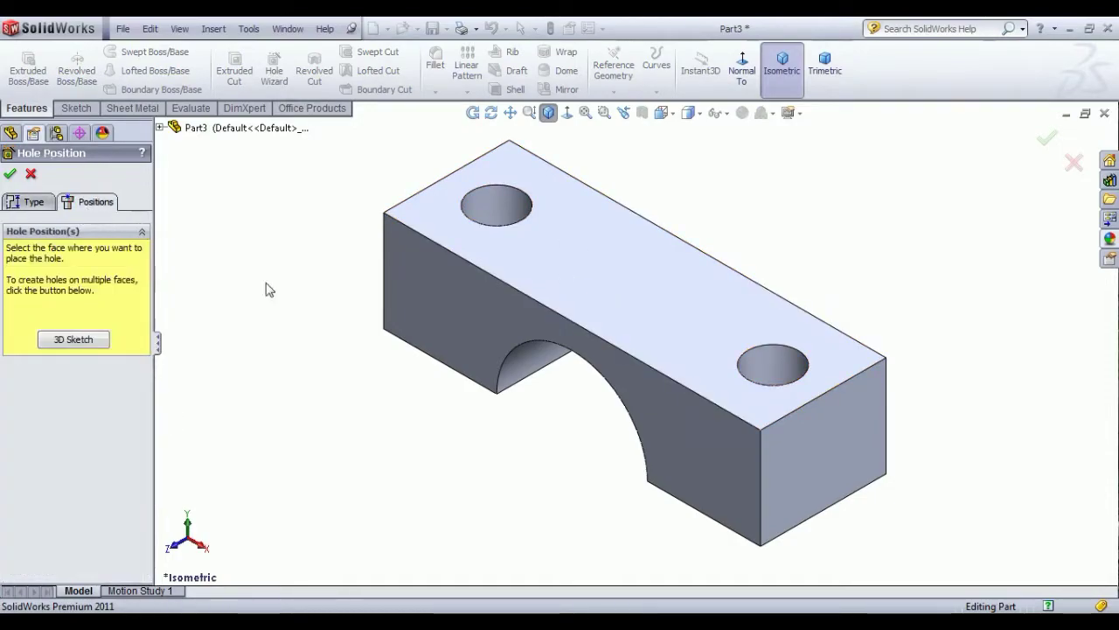
{"action": "left_click", "coordinate": [584, 277]}
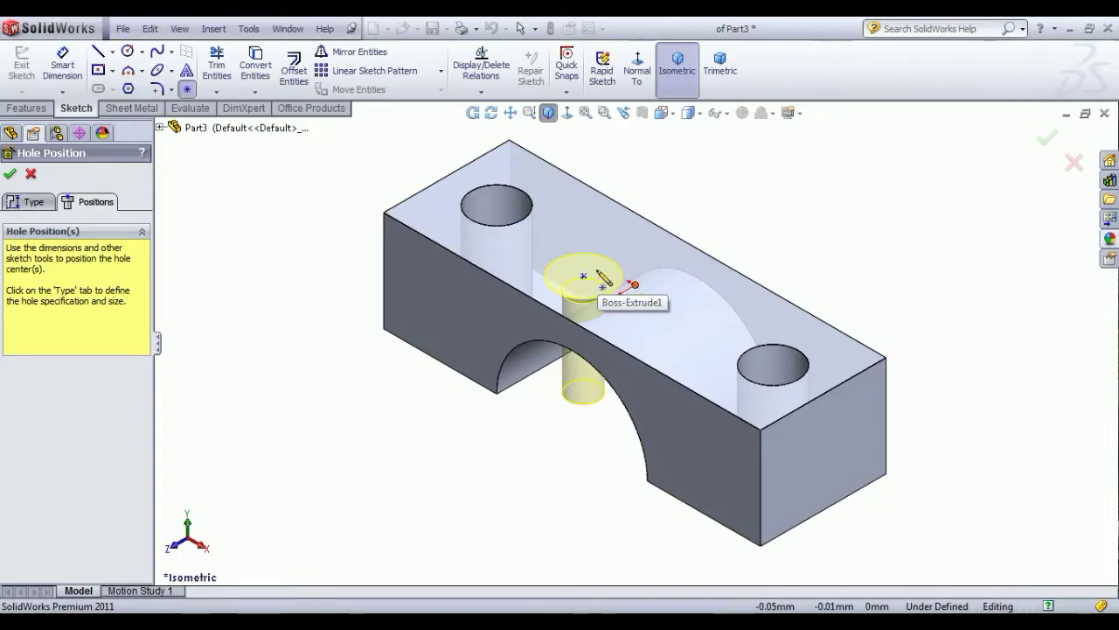
{"action": "left_click", "coordinate": [62, 65]}
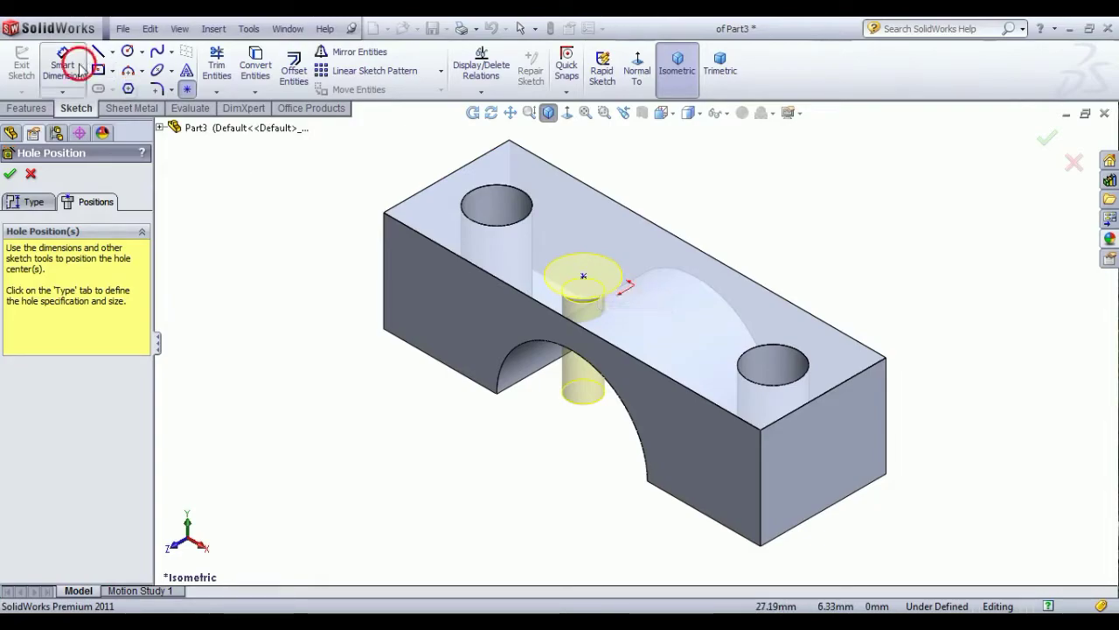
{"action": "left_click", "coordinate": [586, 277]}
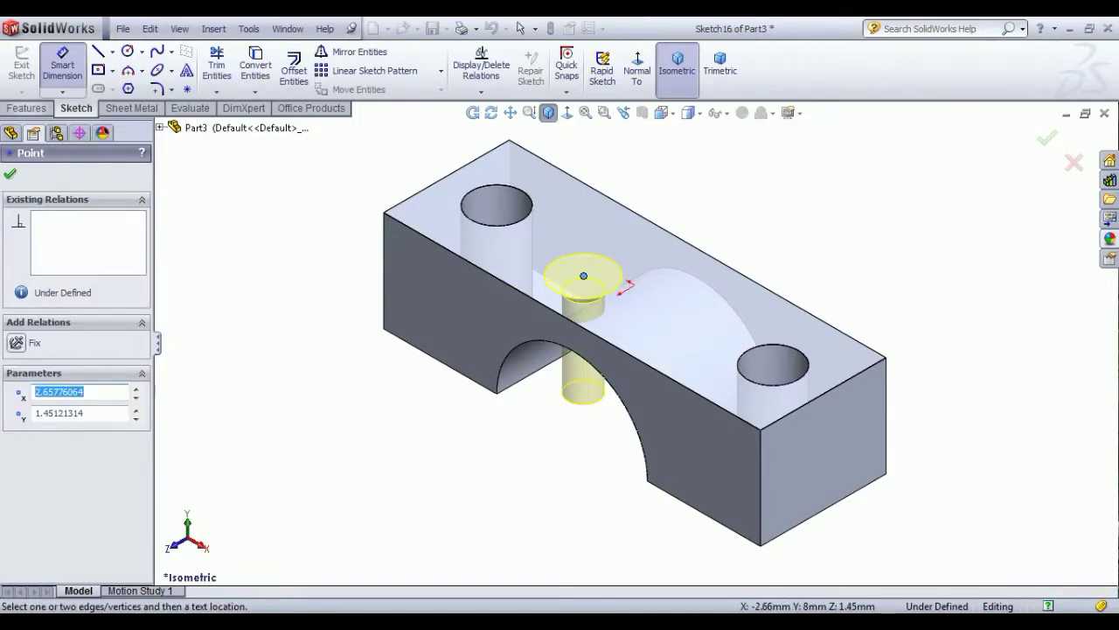
{"action": "key", "text": "Escape"}
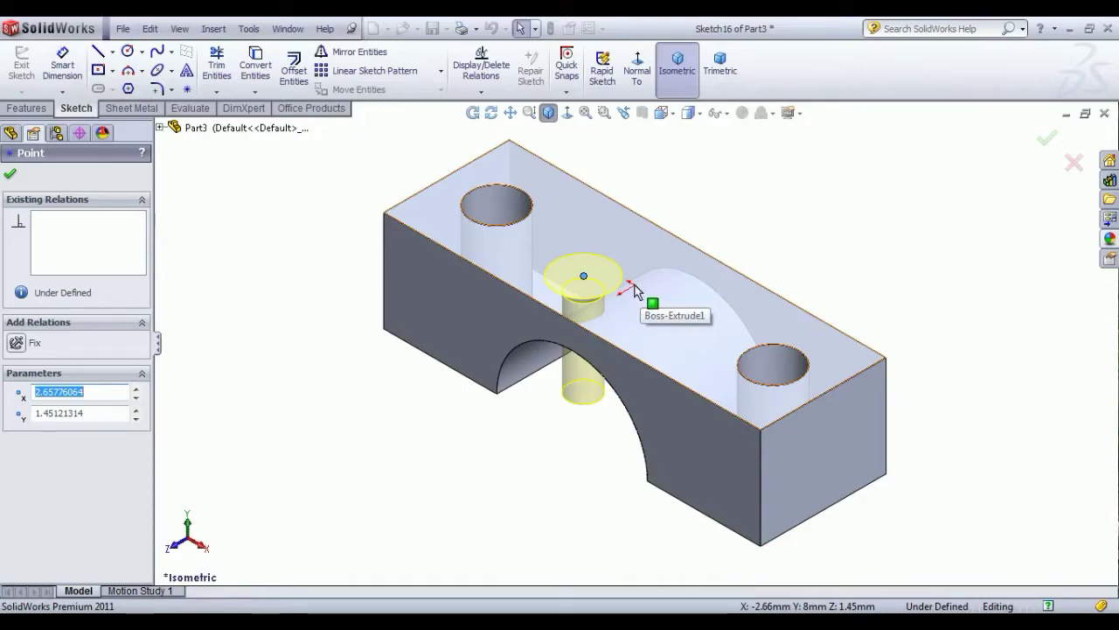
Make the countersink's centre point coincident with the origin.
{"action": "left_click", "coordinate": [635, 285]}
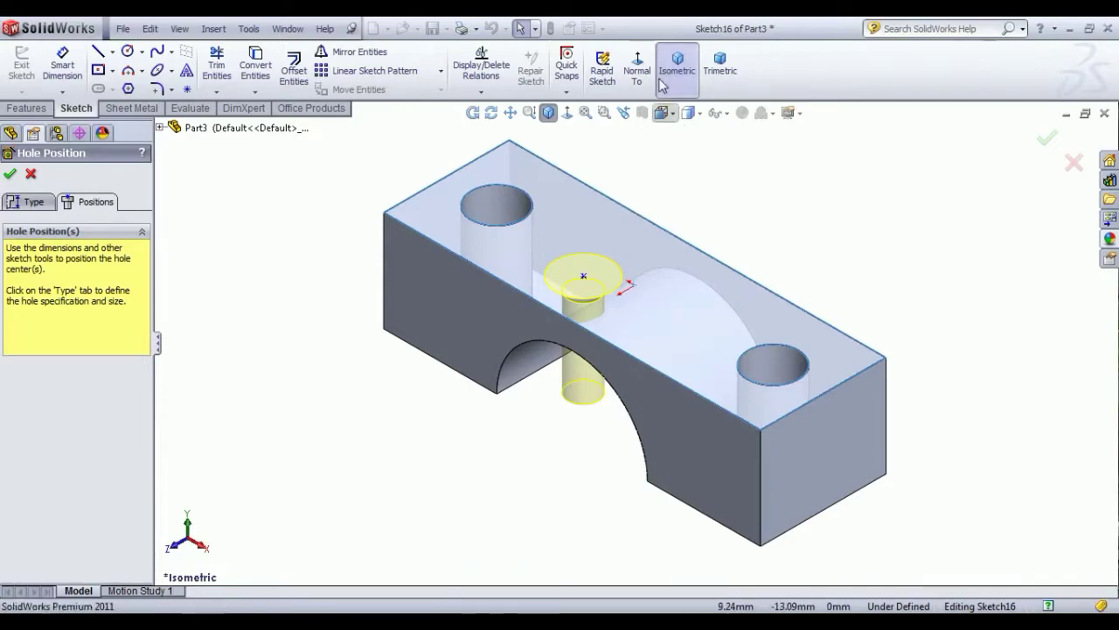
{"action": "left_click", "coordinate": [636, 66]}
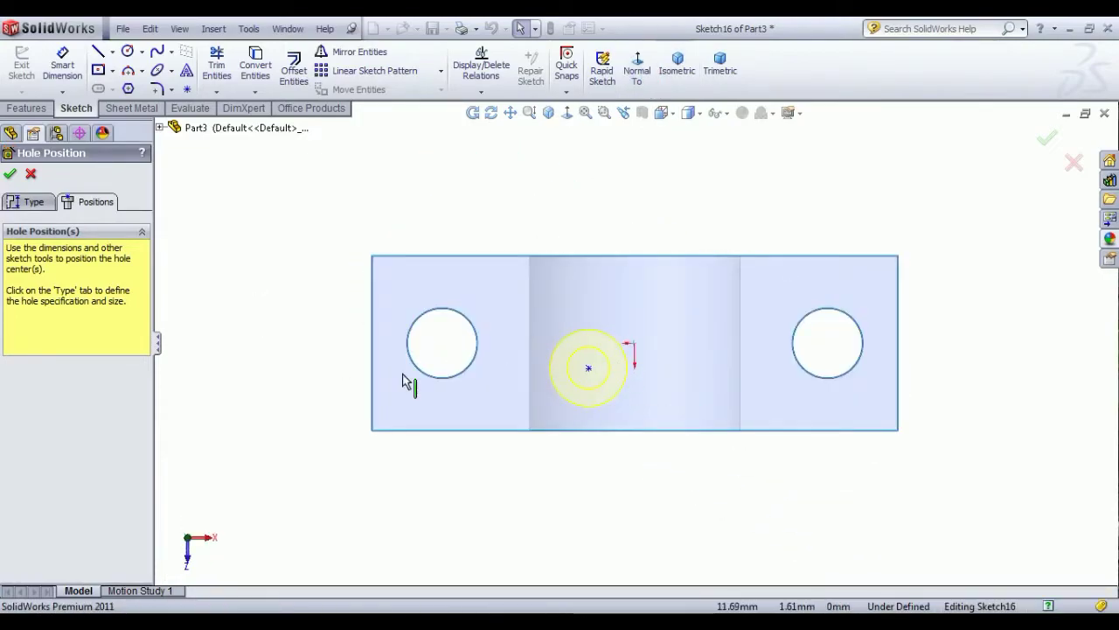
{"action": "left_click", "coordinate": [590, 370]}
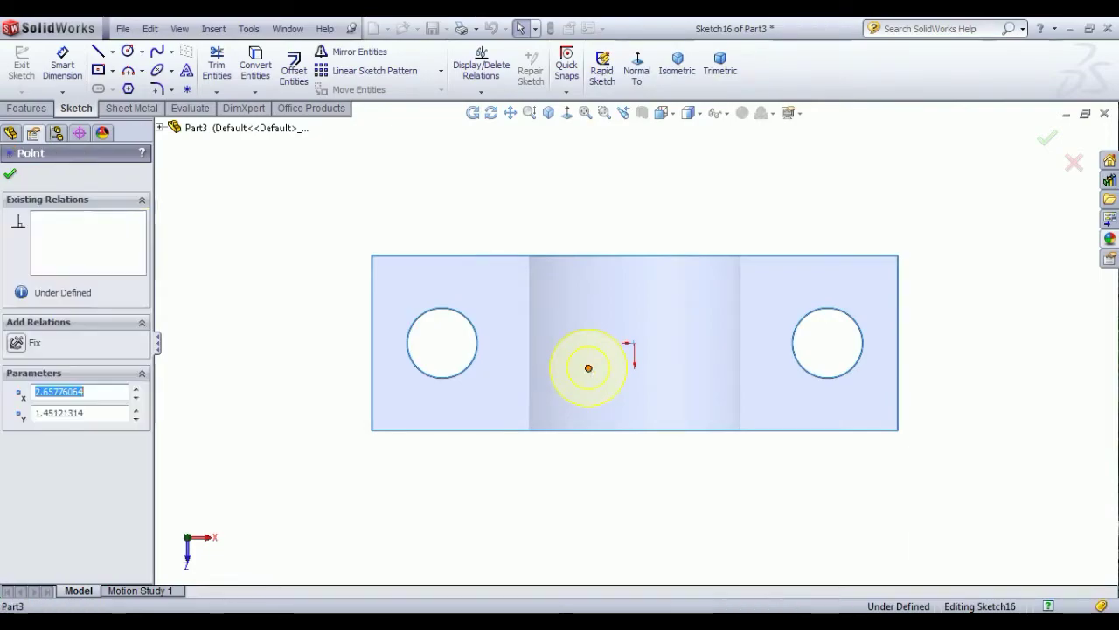
{"action": "left_click", "coordinate": [635, 345], "text": "ctrl"}
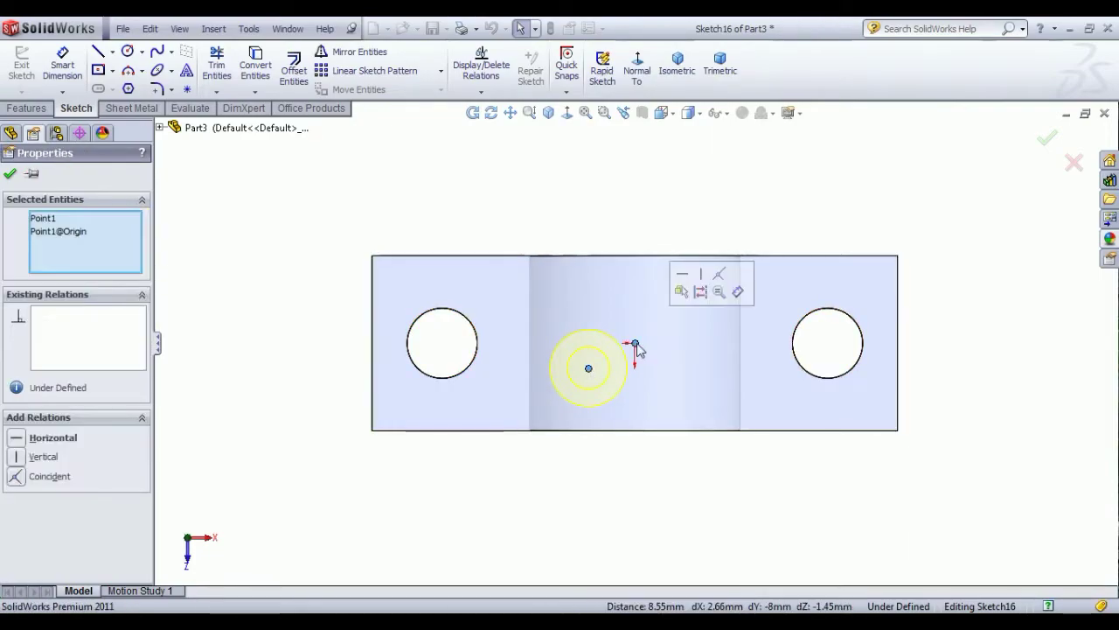
{"action": "left_click", "coordinate": [719, 274]}
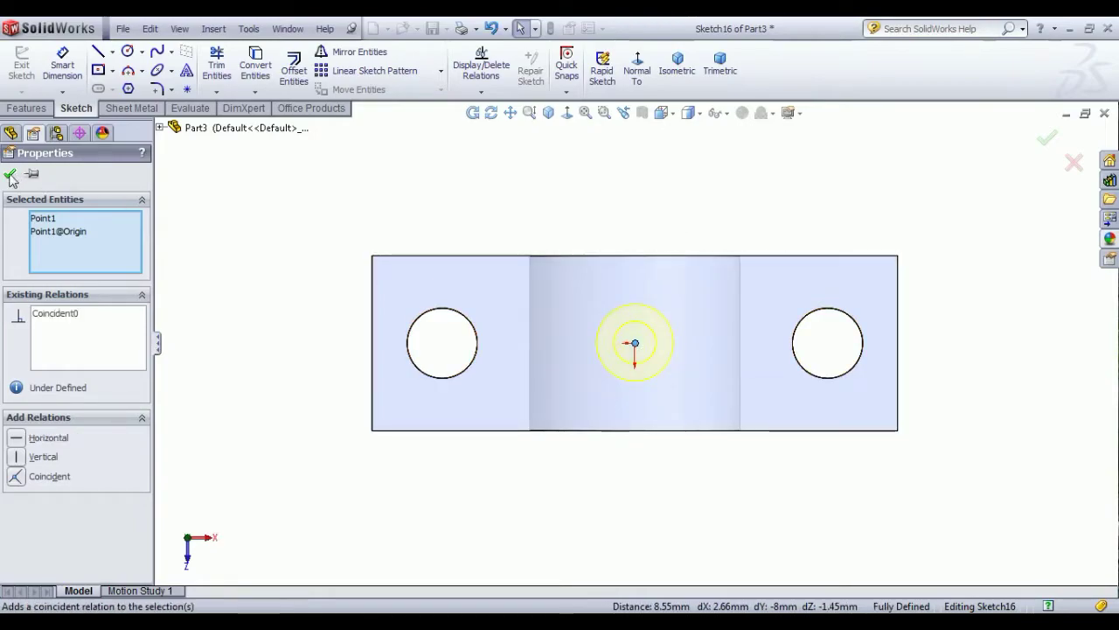
{"action": "left_click", "coordinate": [524, 123]}
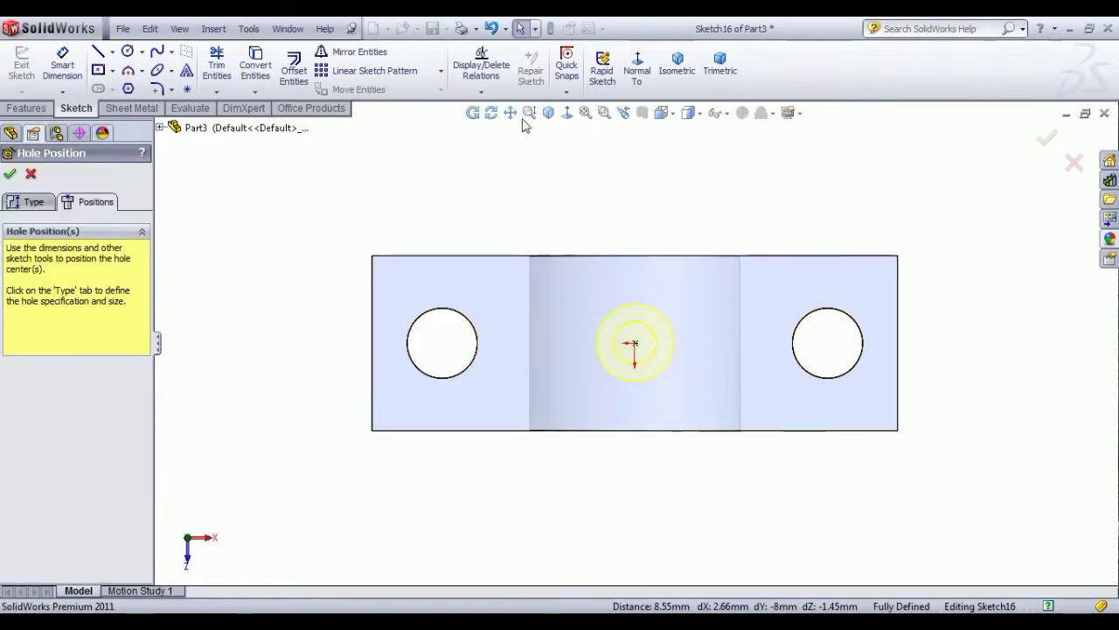
Review the M2 flat head countersink's specification with the Through All end condition, create the hole and inspect the block.
{"action": "left_click", "coordinate": [678, 66]}
{"action": "left_click", "coordinate": [33, 203]}
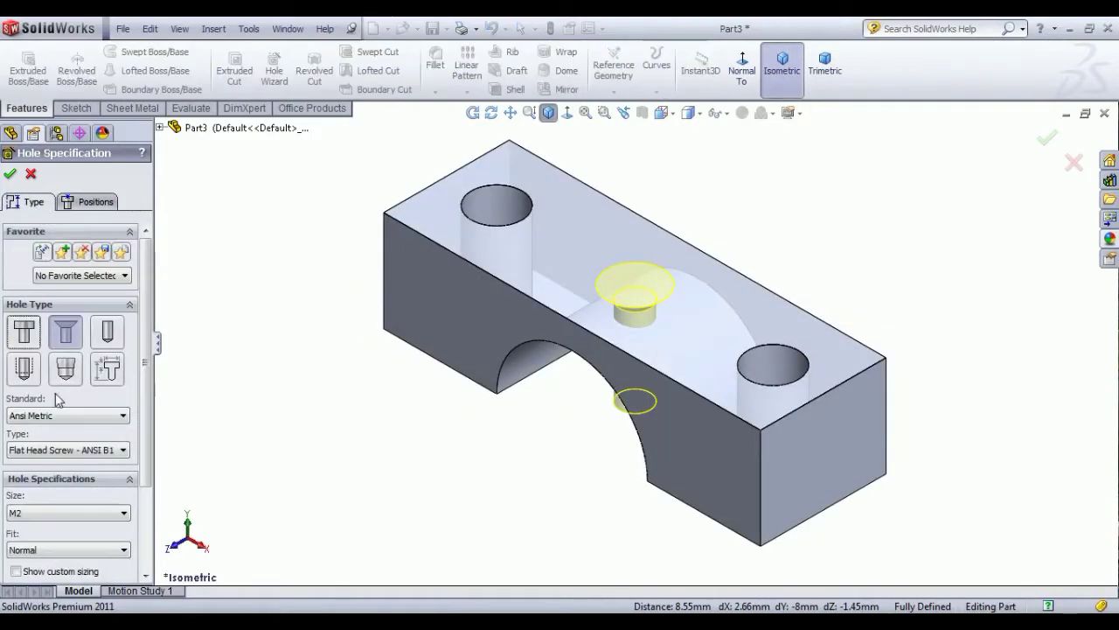
{"action": "scroll", "coordinate": [123, 477], "scroll_direction": "down", "scroll_amount": 3}
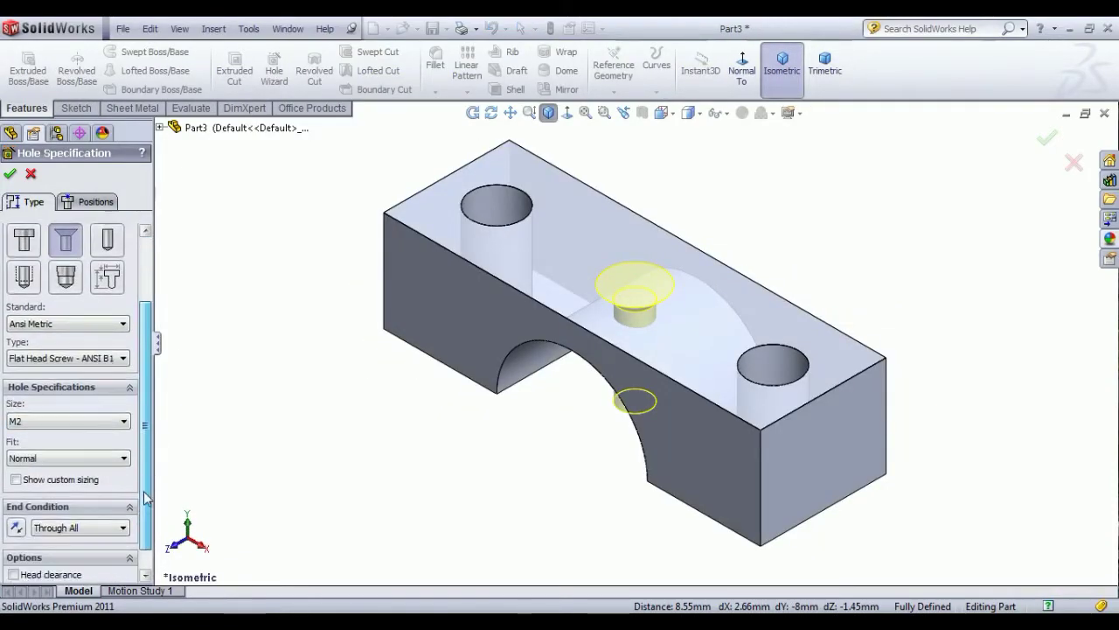
{"action": "left_click", "coordinate": [11, 177]}
{"action": "middle_click_drag", "start_coordinate": [429, 401], "coordinate": [537, 342]}
{"action": "left_click", "coordinate": [782, 65]}
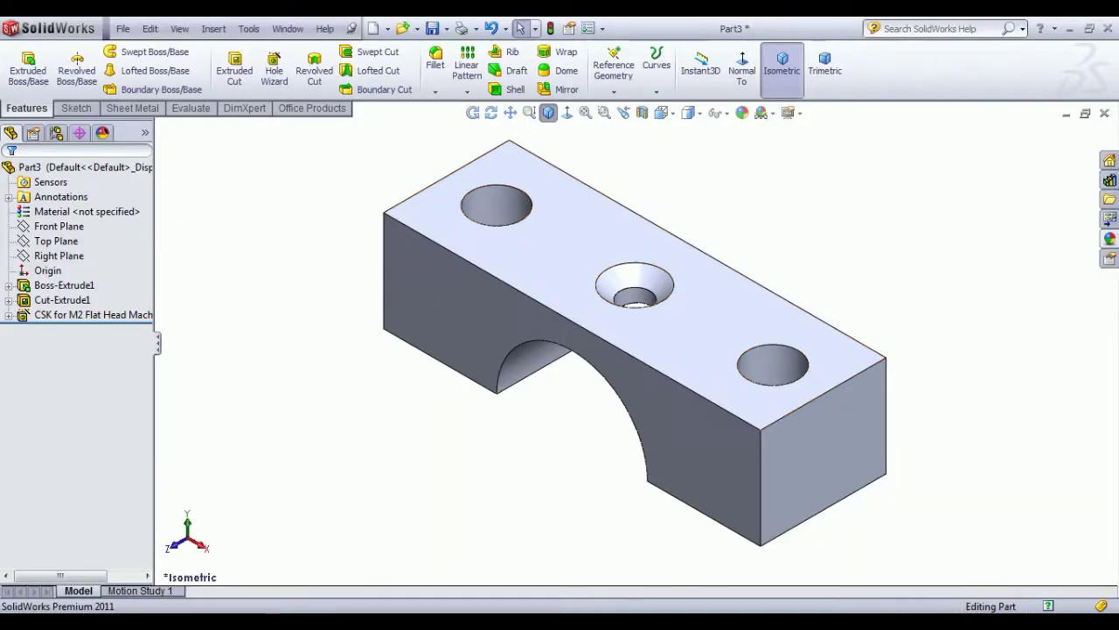
Apply a neutral grey appearance to the part and save it as 03.1-MAIN BEARING BLOCK in the muncaster folder.
{"action": "left_click", "coordinate": [1109, 238]}
{"action": "left_click", "coordinate": [929, 400]}
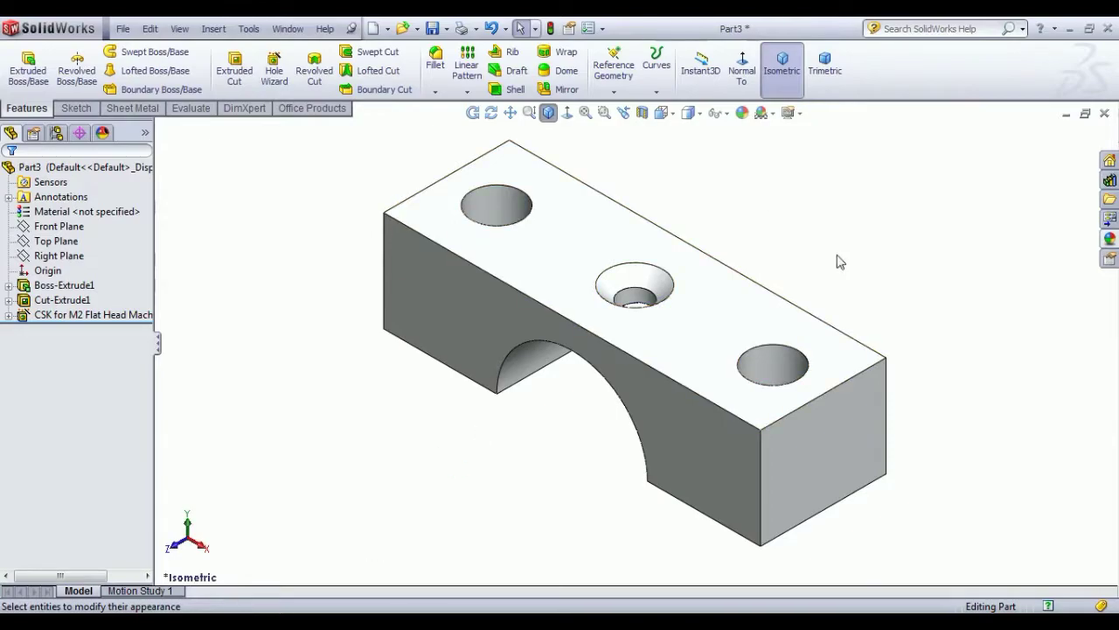
{"action": "key", "text": "ctrl+s"}
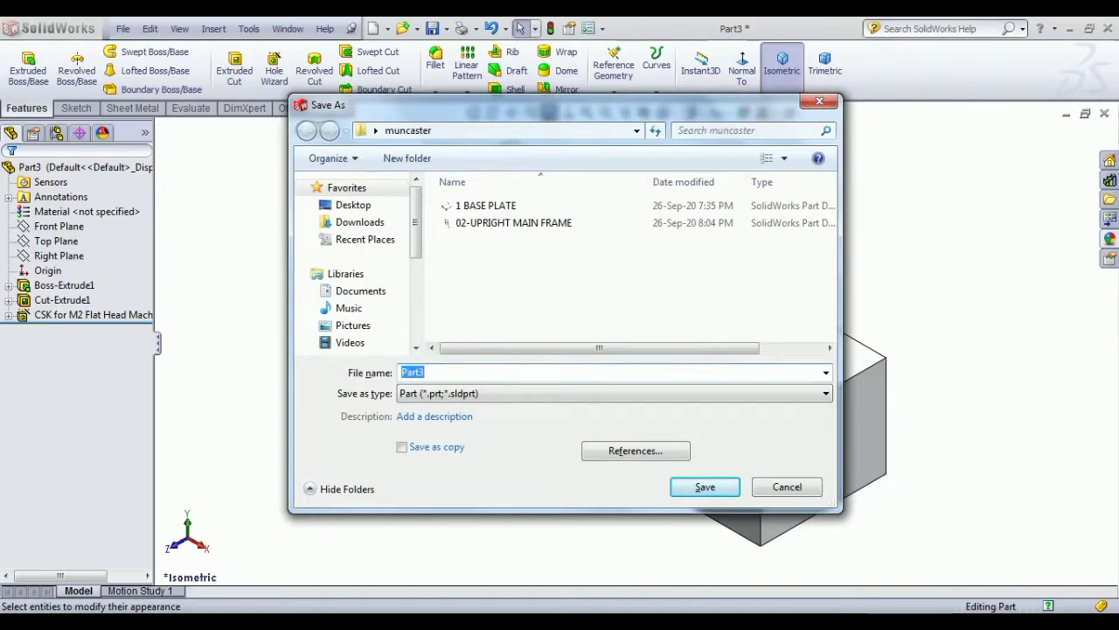
{"action": "right_click", "coordinate": [459, 375]}
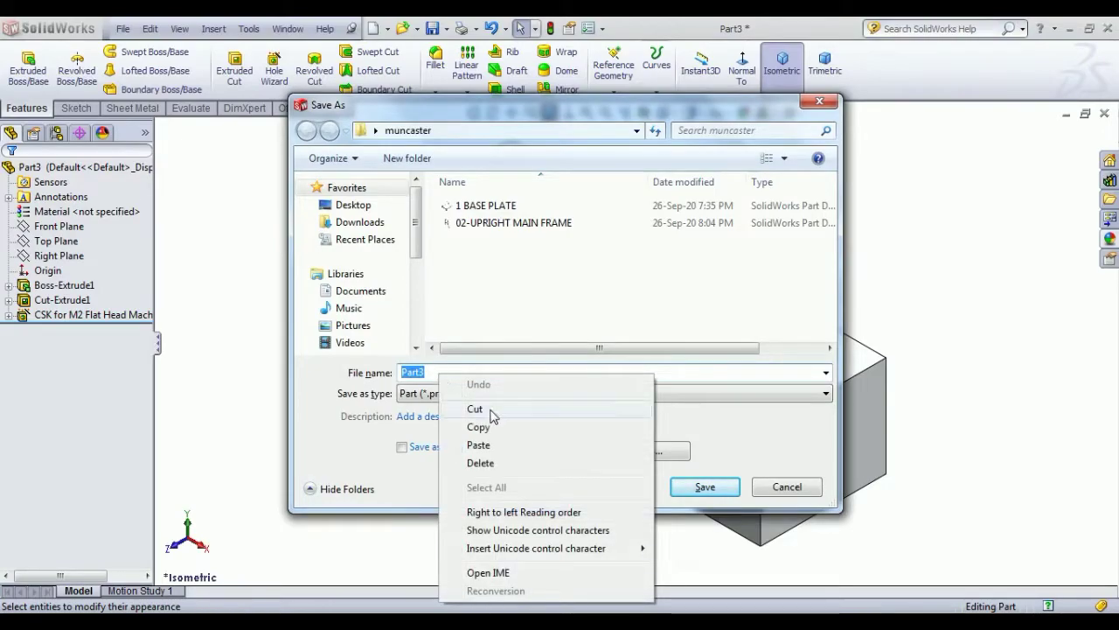
{"action": "left_click", "coordinate": [491, 446]}
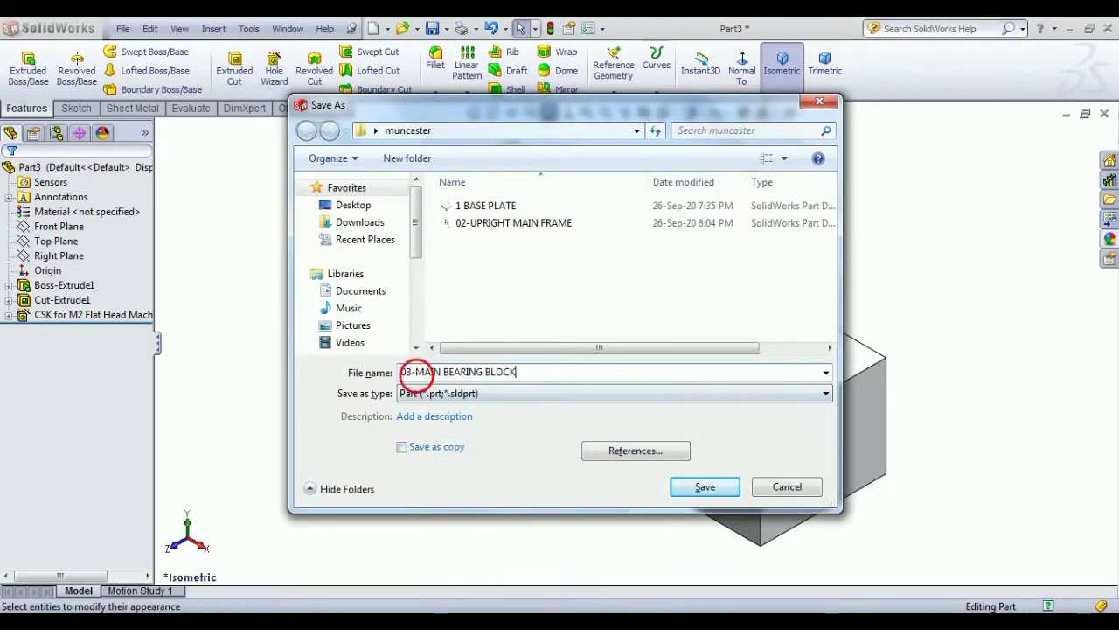
{"action": "left_click", "coordinate": [413, 371]}
{"action": "type", "text": ".1"}
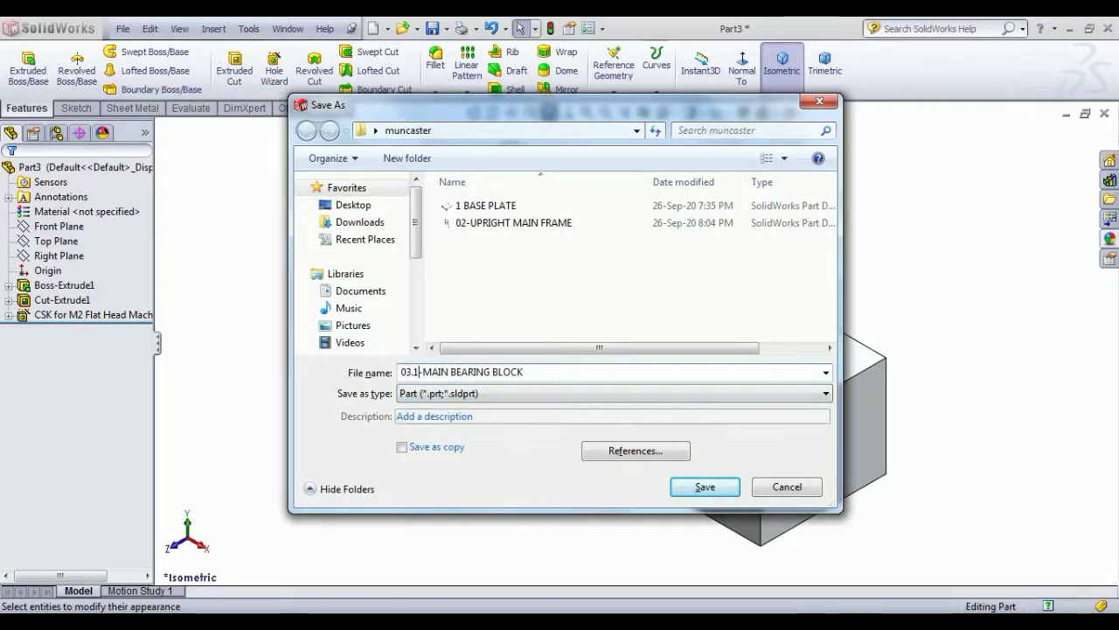
{"action": "left_click", "coordinate": [705, 488]}
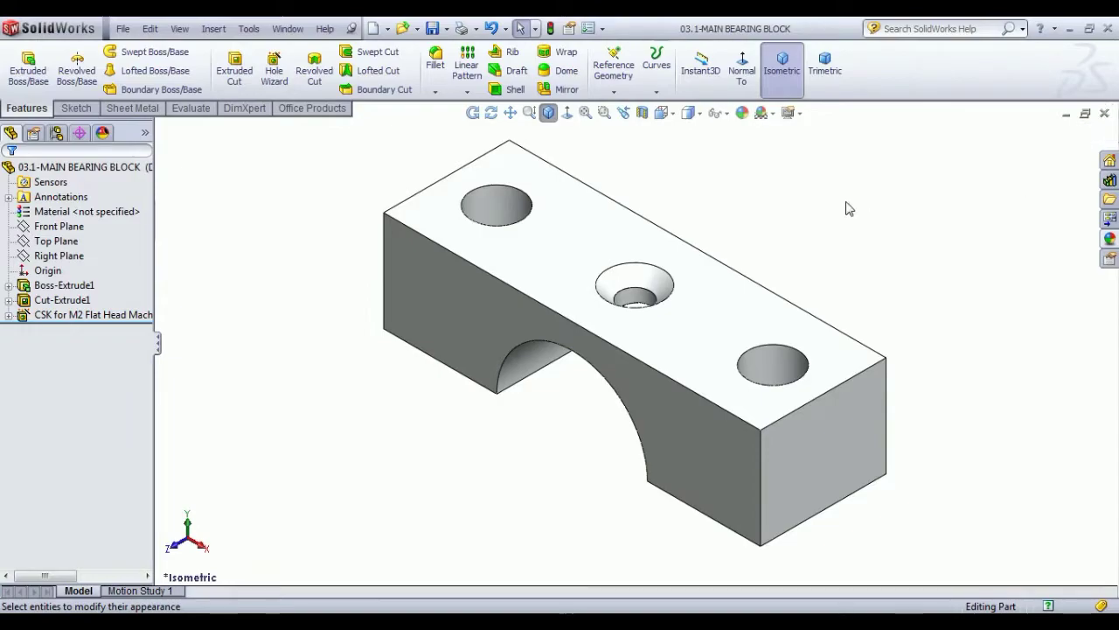
Close the saved part and, in a new part for 03/2 of the reference drawing, start a sketch on the Front Plane.
{"action": "left_click", "coordinate": [1105, 113]}
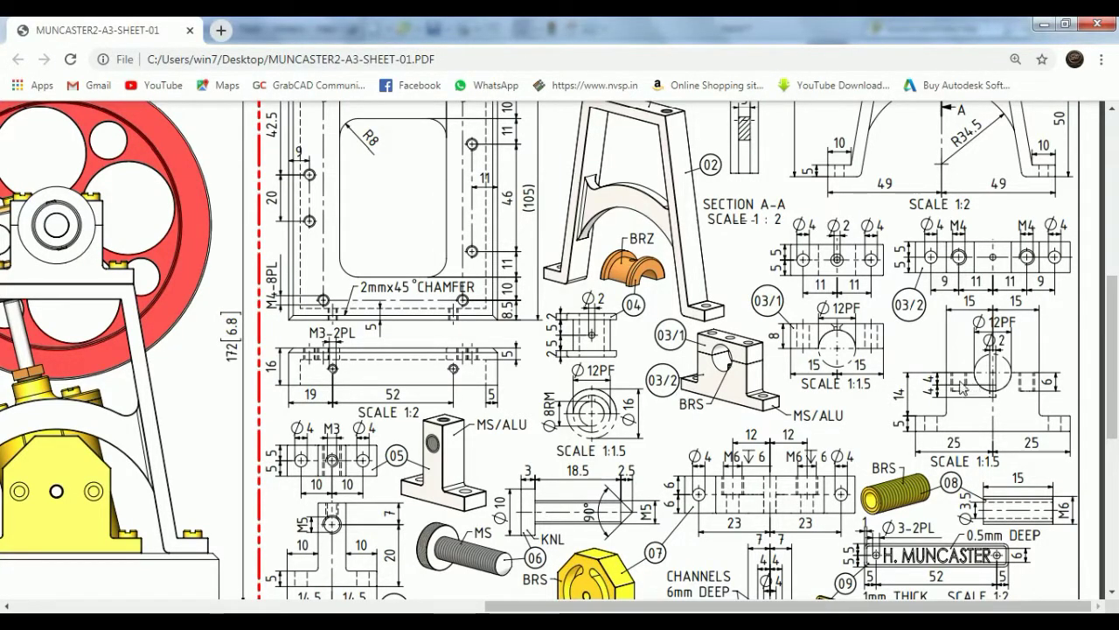
{"action": "key", "text": "alt+Tab"}
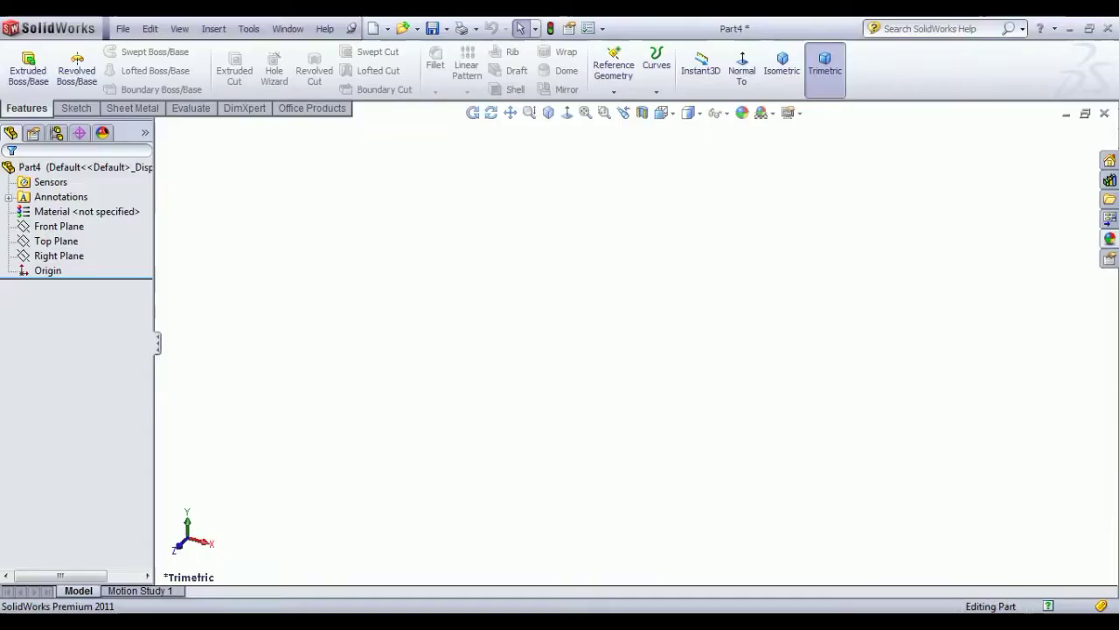
{"action": "left_click", "coordinate": [60, 226]}
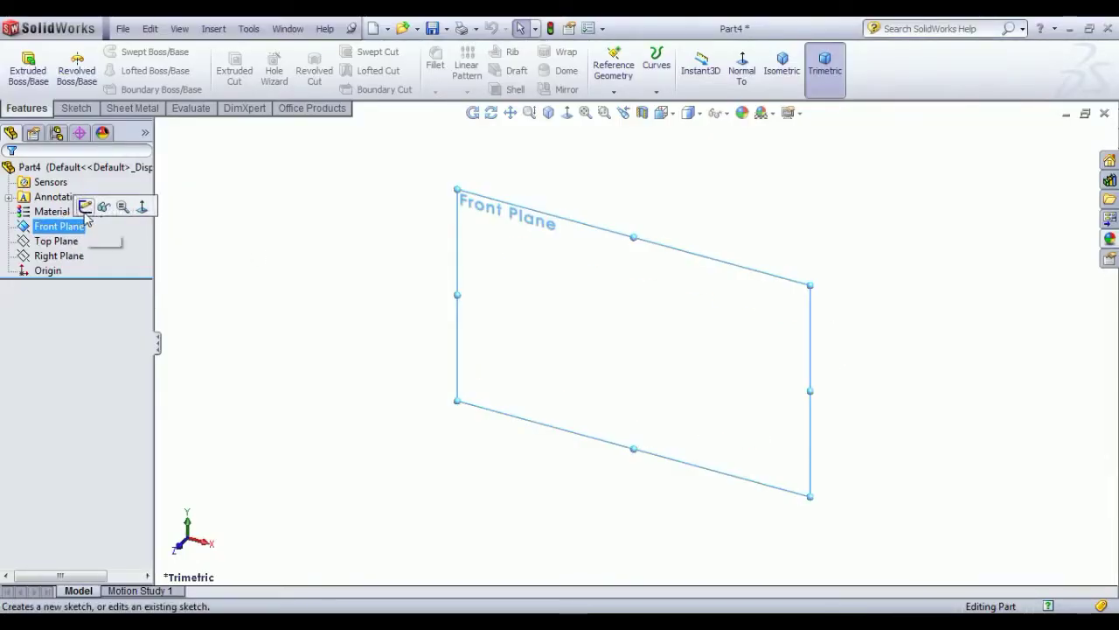
{"action": "left_click", "coordinate": [100, 203]}
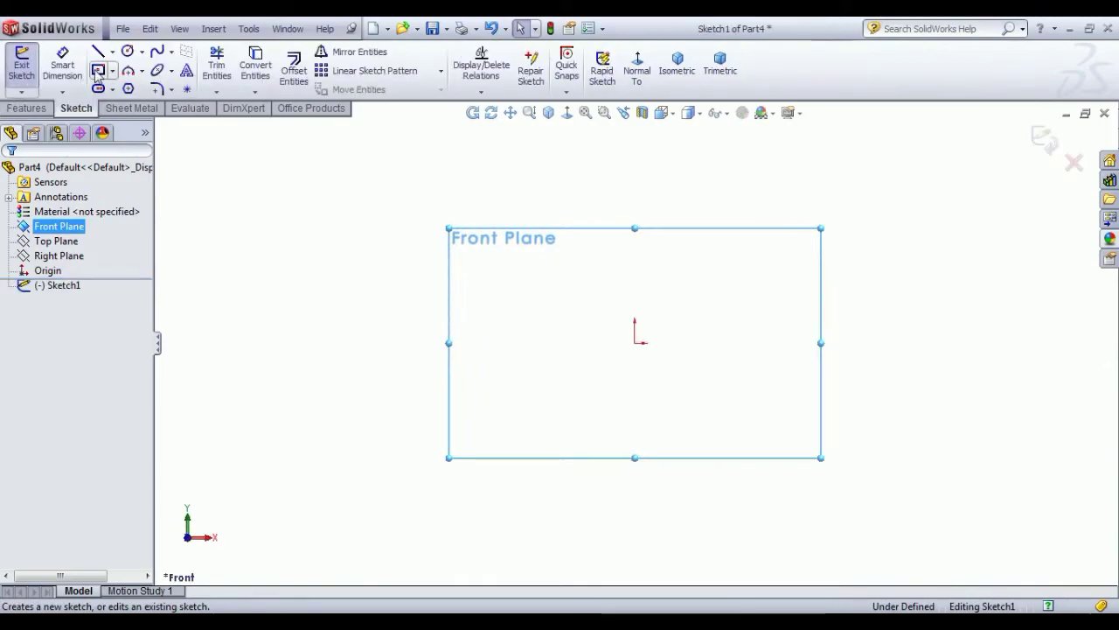
Sketch a lower semicircle centred on the origin with the centre point arc.
{"action": "left_click", "coordinate": [131, 71]}
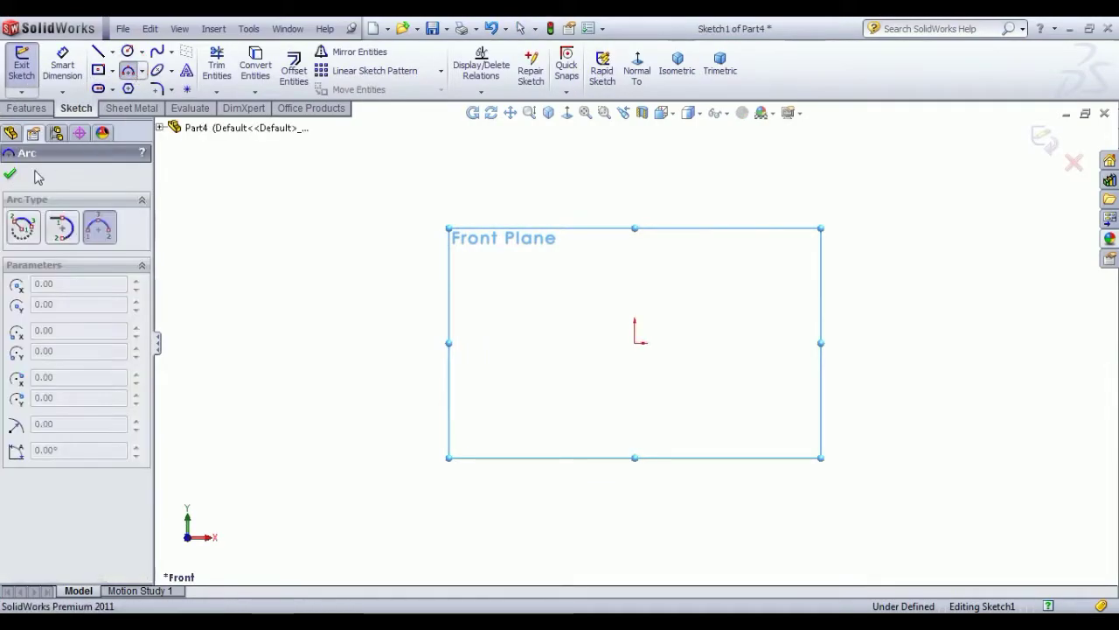
{"action": "left_click", "coordinate": [35, 228]}
{"action": "left_click", "coordinate": [635, 343]}
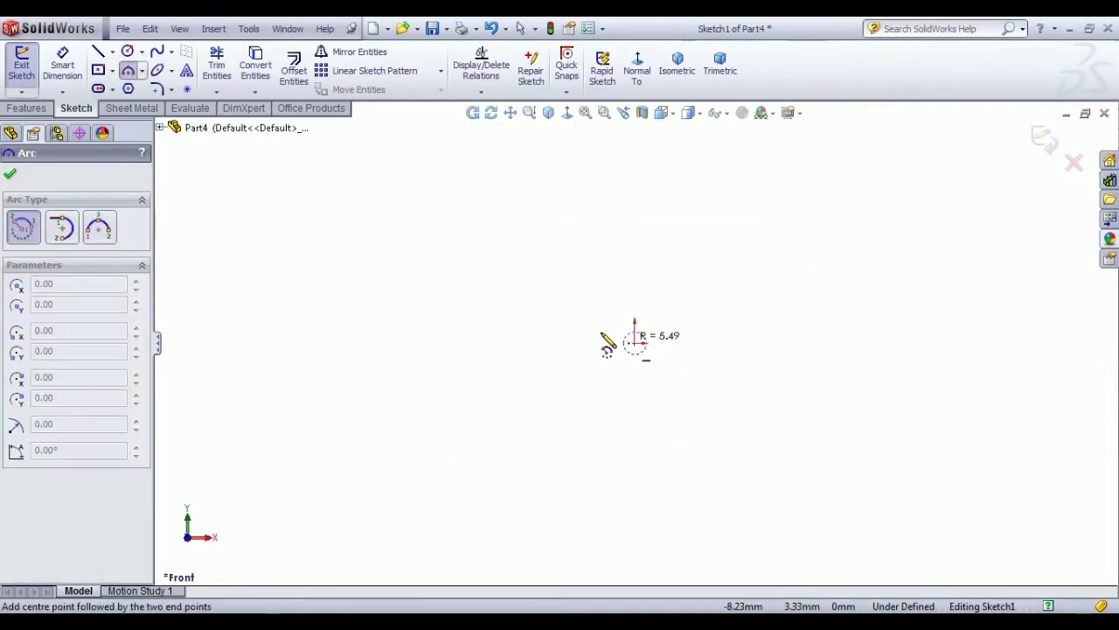
{"action": "left_click", "coordinate": [582, 344]}
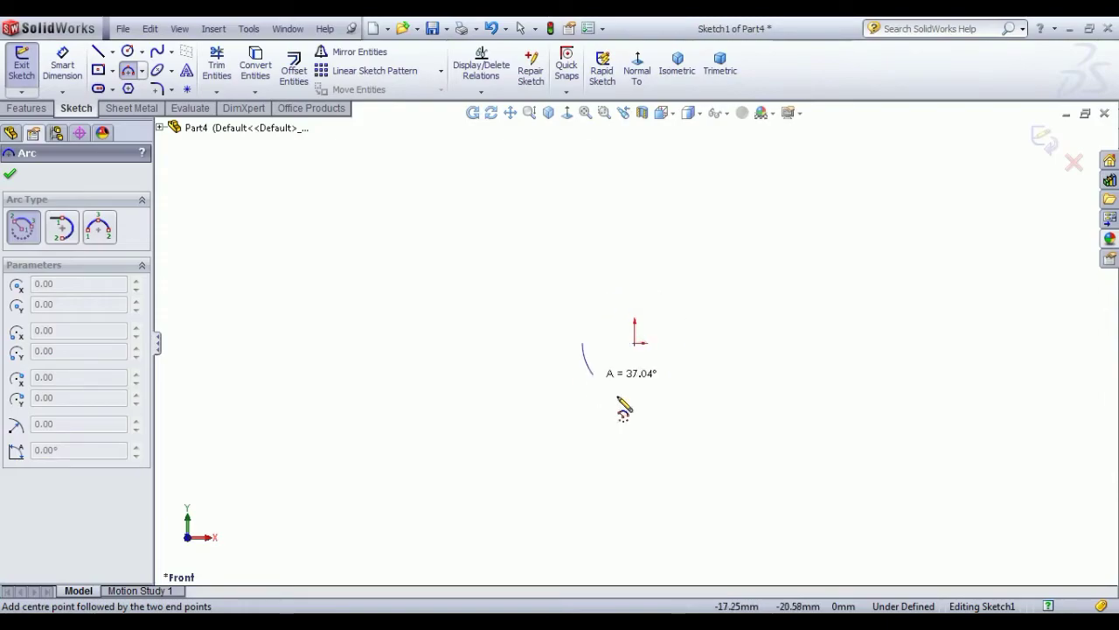
{"action": "left_click", "coordinate": [699, 356]}
{"action": "right_click", "coordinate": [560, 300]}
{"action": "left_click", "coordinate": [588, 306]}
{"action": "scroll", "coordinate": [654, 393], "scroll_direction": "up", "scroll_amount": 2}
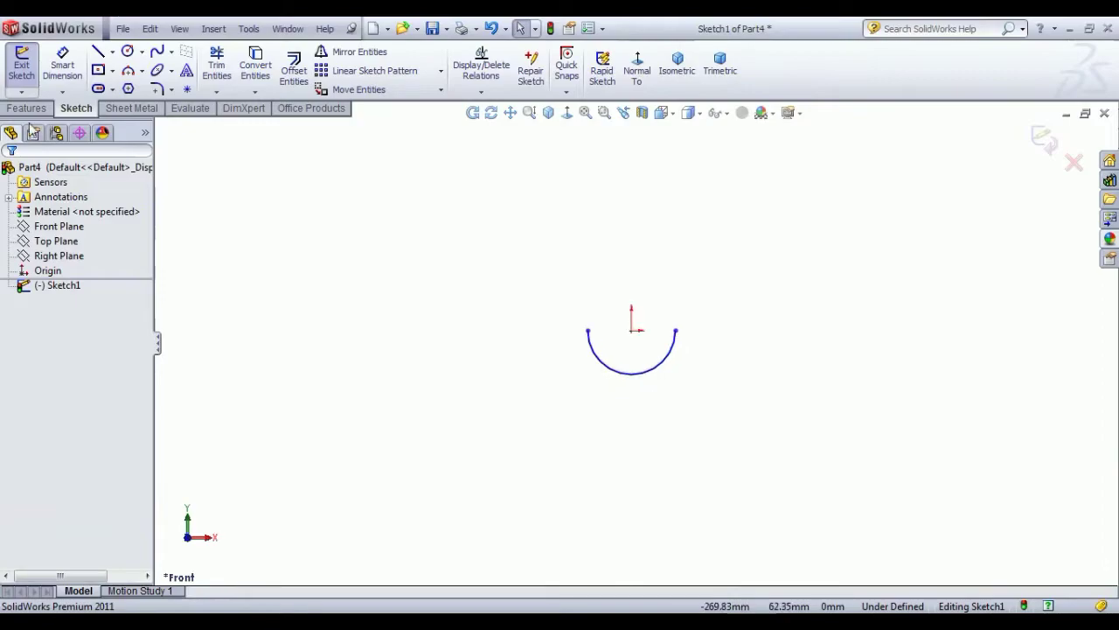
Sketch connected lines from the arc's left end outward along the top edge, down the left side and around the left foot.
{"action": "left_click", "coordinate": [98, 51]}
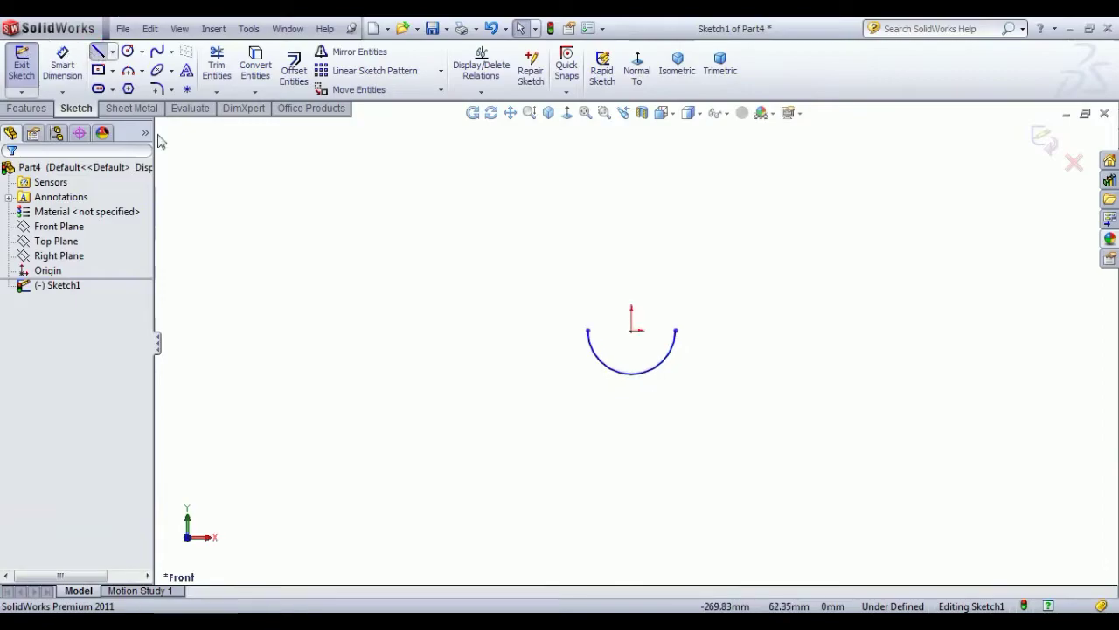
{"action": "left_click", "coordinate": [587, 332]}
{"action": "left_click", "coordinate": [495, 330]}
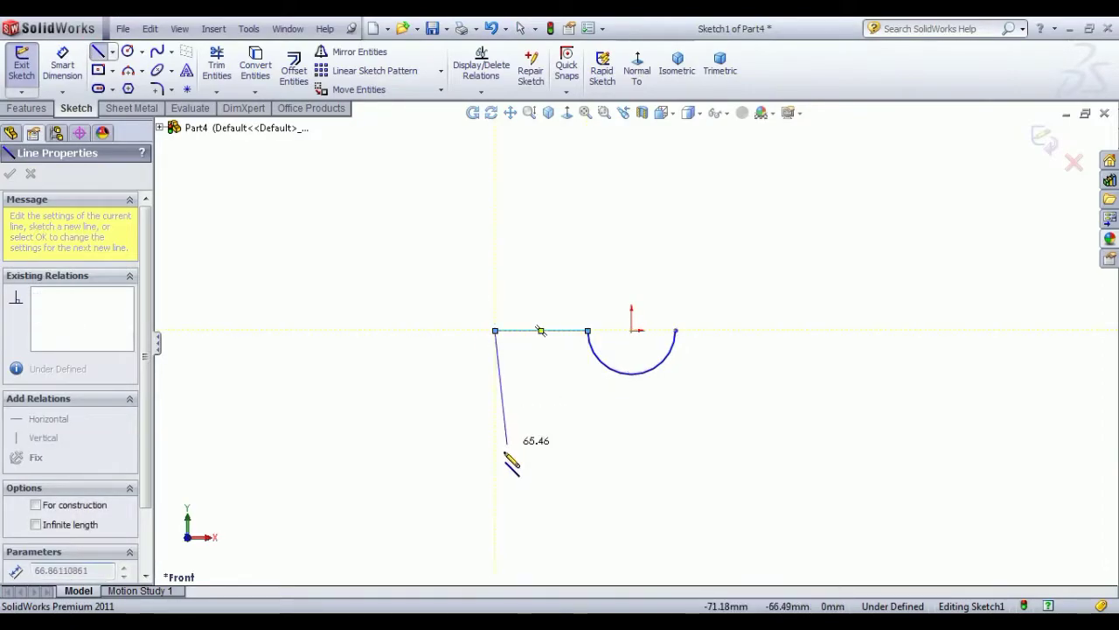
{"action": "left_click", "coordinate": [495, 427]}
{"action": "left_click", "coordinate": [467, 427]}
{"action": "left_click", "coordinate": [468, 456]}
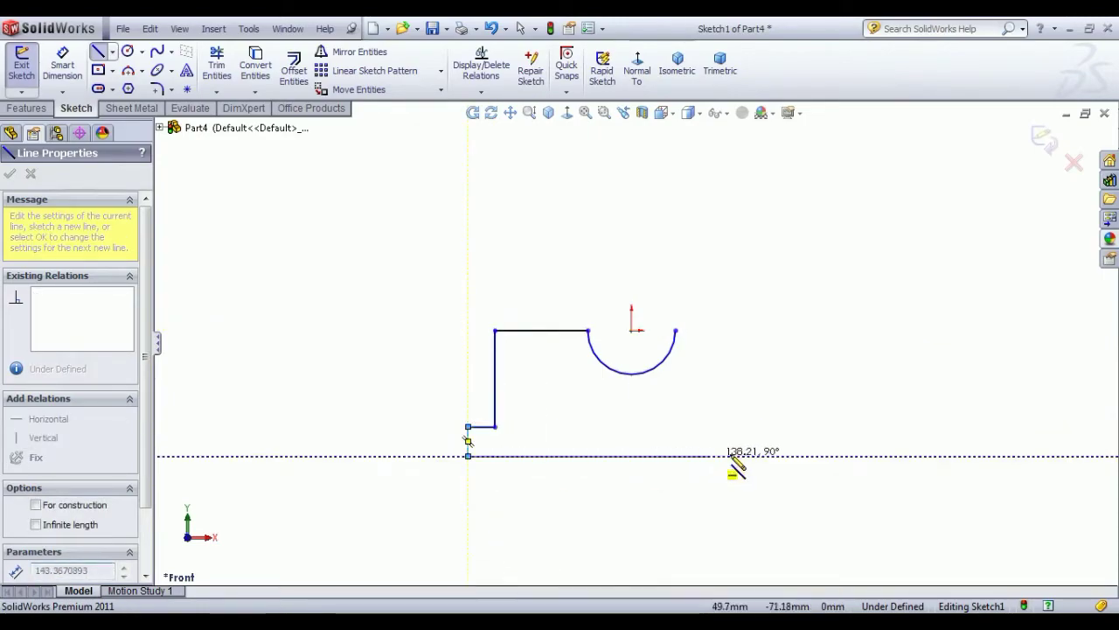
Continue the outline along the base, around a right foot about 15 mm wide and up the side to the arc's right end.
{"action": "left_click", "coordinate": [785, 456]}
{"action": "left_click", "coordinate": [760, 428]}
{"action": "left_click", "coordinate": [758, 427]}
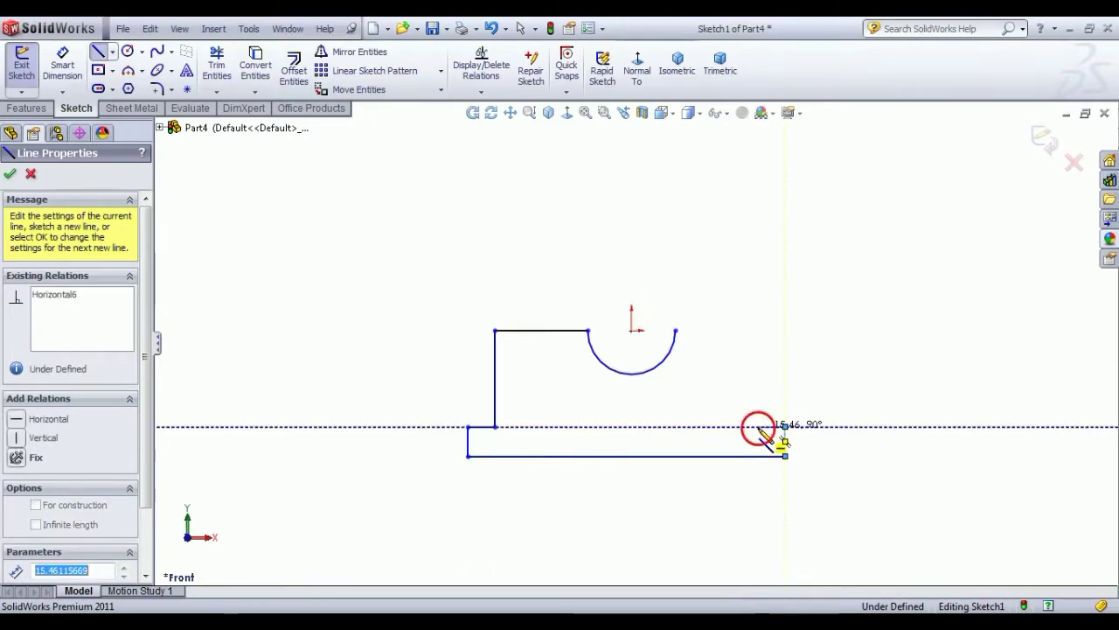
{"action": "left_click", "coordinate": [758, 330]}
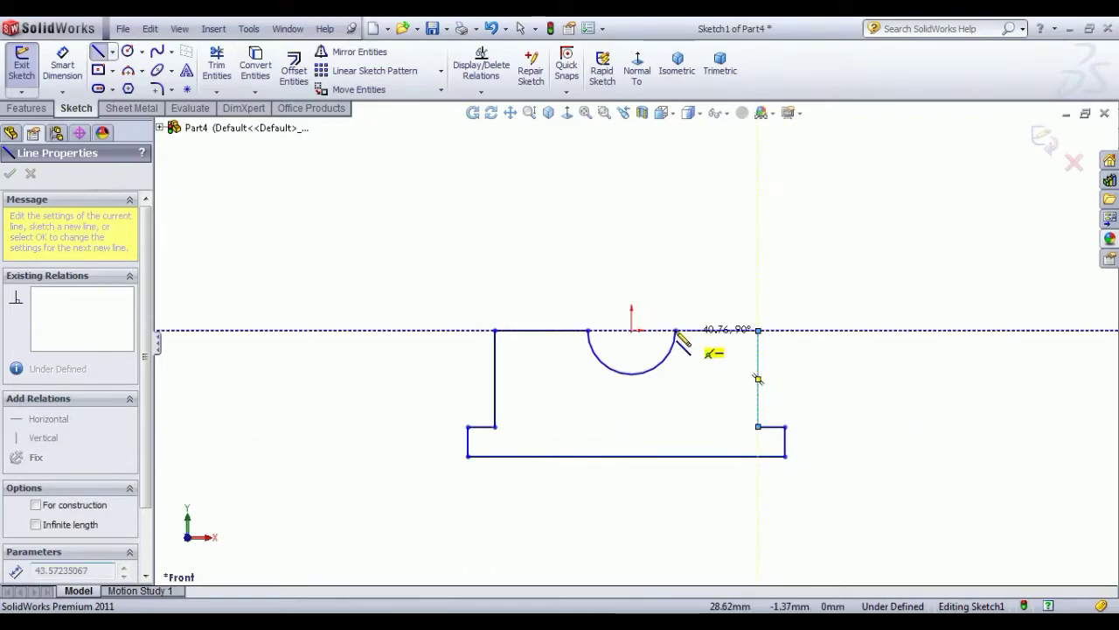
{"action": "left_click", "coordinate": [675, 331]}
{"action": "right_click", "coordinate": [693, 300]}
{"action": "left_click", "coordinate": [740, 307]}
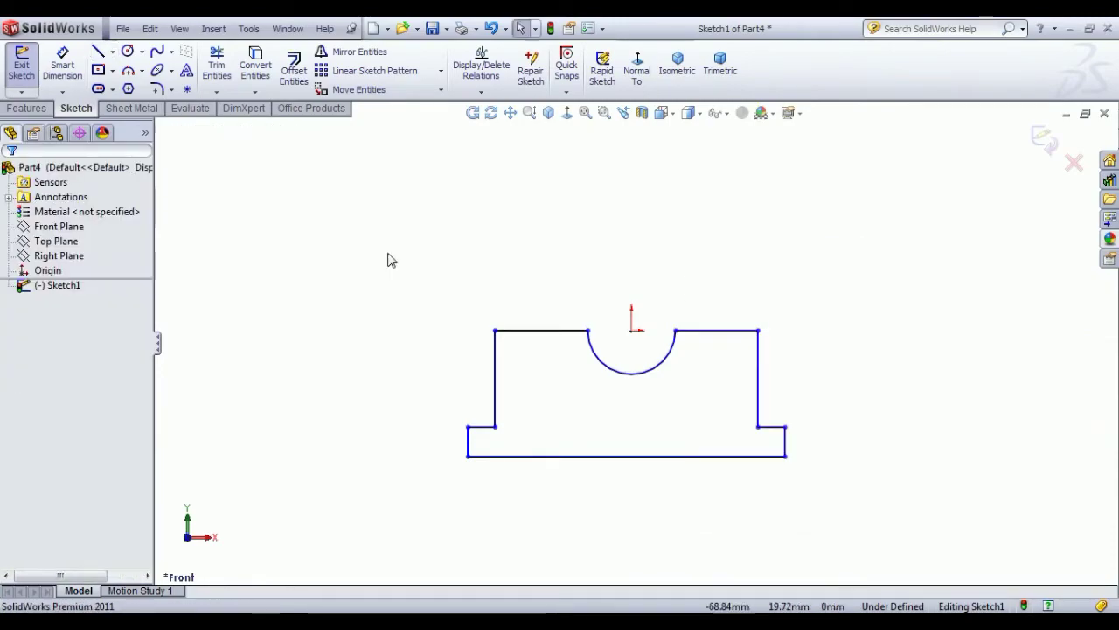
Sketch a vertical centreline from the origin down past the base line.
{"action": "left_click", "coordinate": [112, 52]}
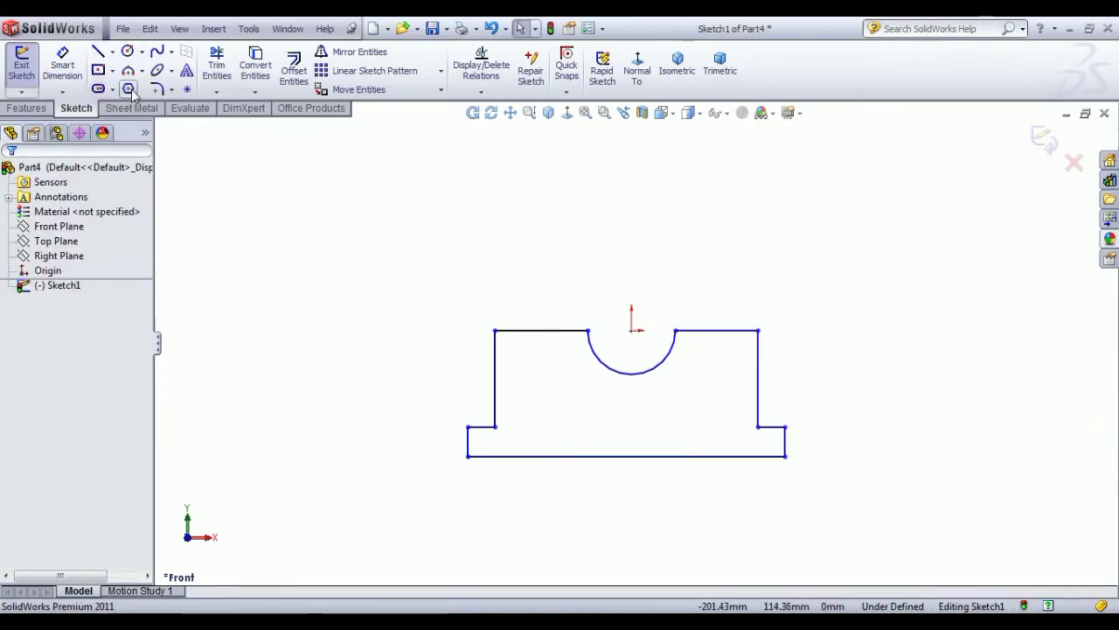
{"action": "left_click", "coordinate": [140, 85]}
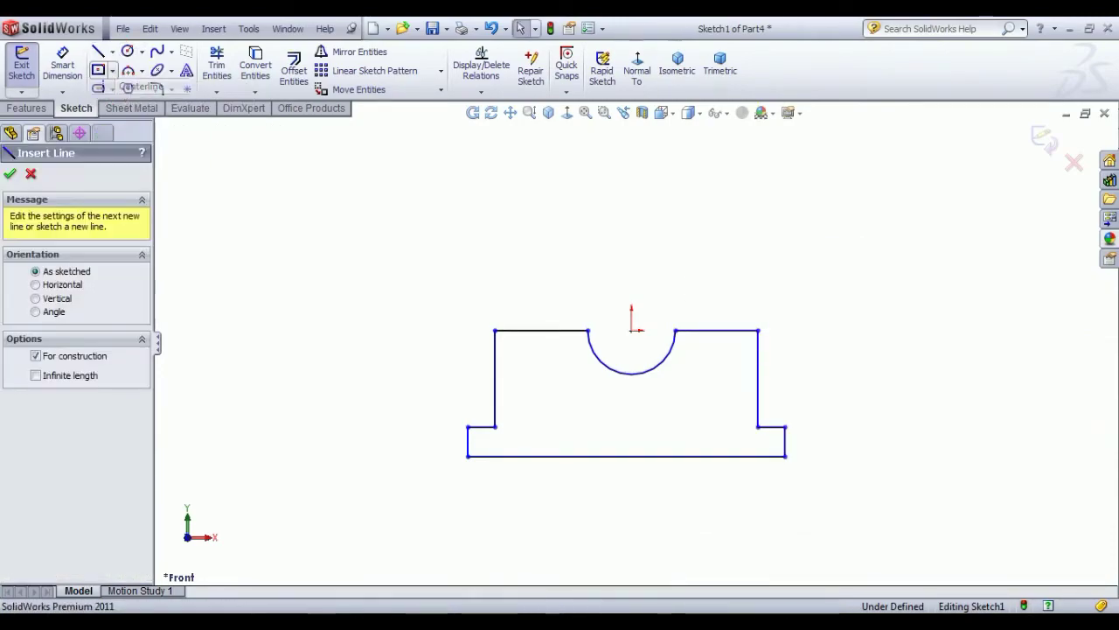
{"action": "left_click", "coordinate": [632, 330]}
{"action": "left_click", "coordinate": [631, 500]}
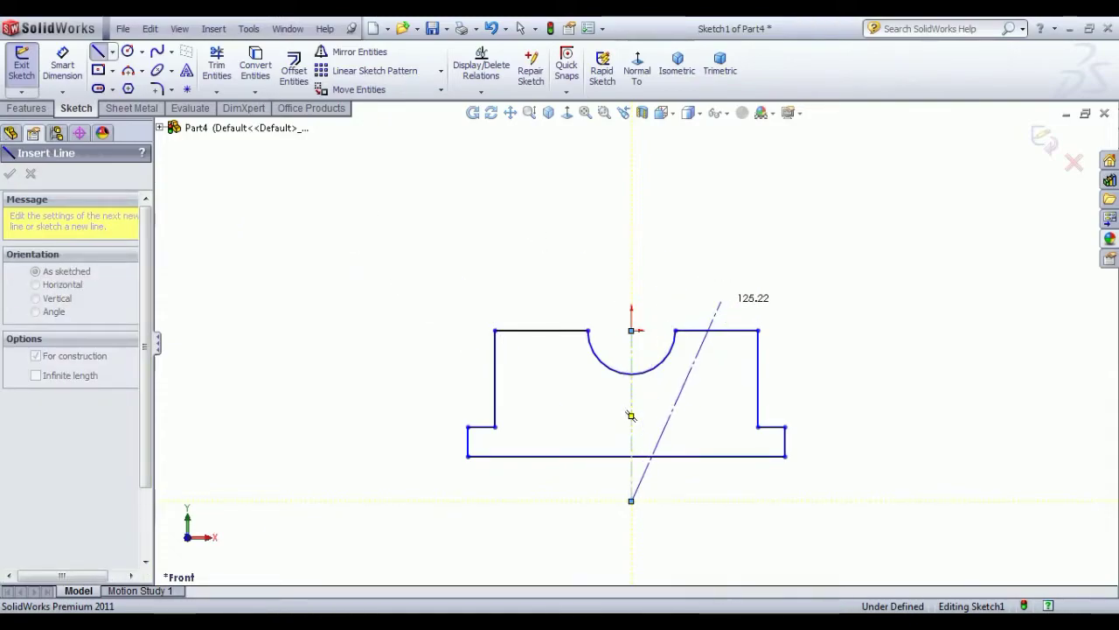
{"action": "key", "text": "Escape"}
{"action": "left_click", "coordinate": [387, 284]}
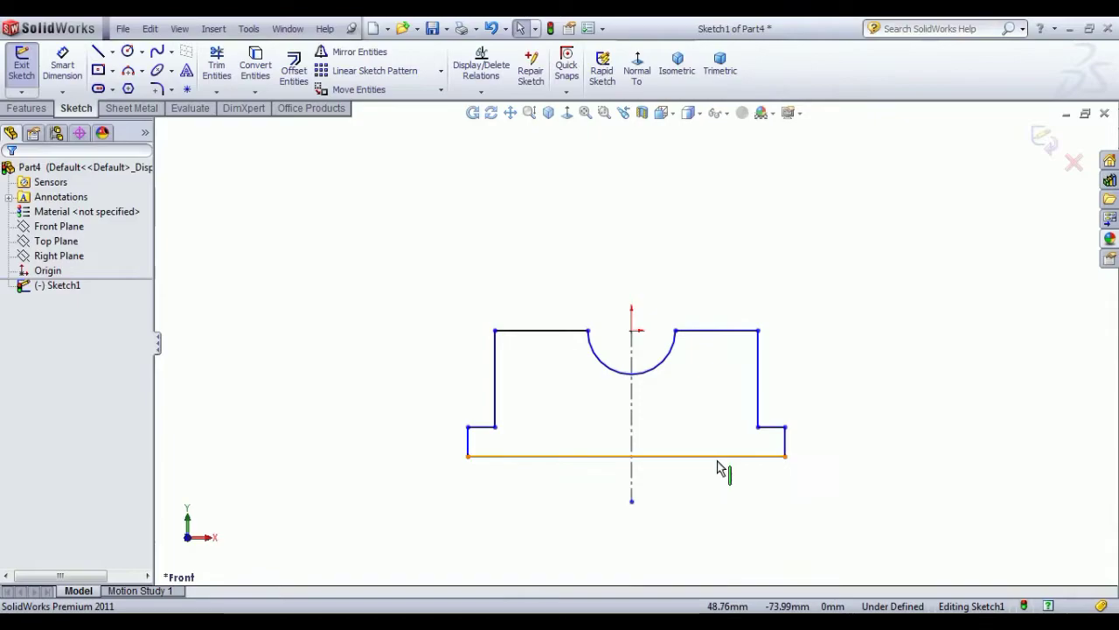
Make the block's two upper vertical sides symmetric about the vertical centreline.
{"action": "left_click", "coordinate": [495, 389]}
{"action": "left_click", "coordinate": [632, 411], "text": "ctrl"}
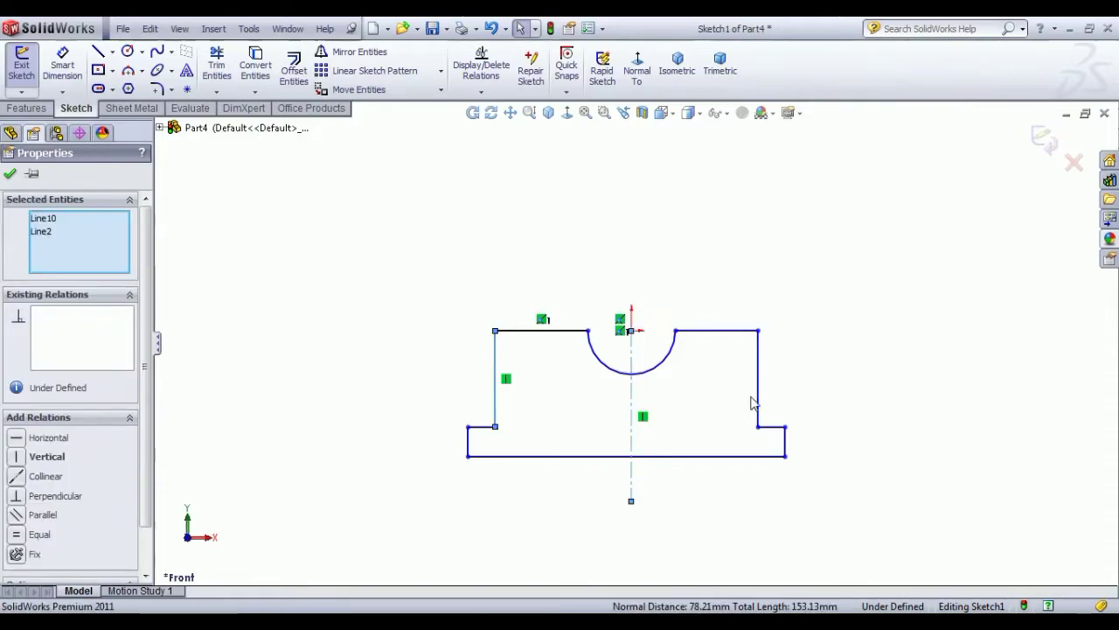
{"action": "left_click", "coordinate": [758, 404], "text": "ctrl"}
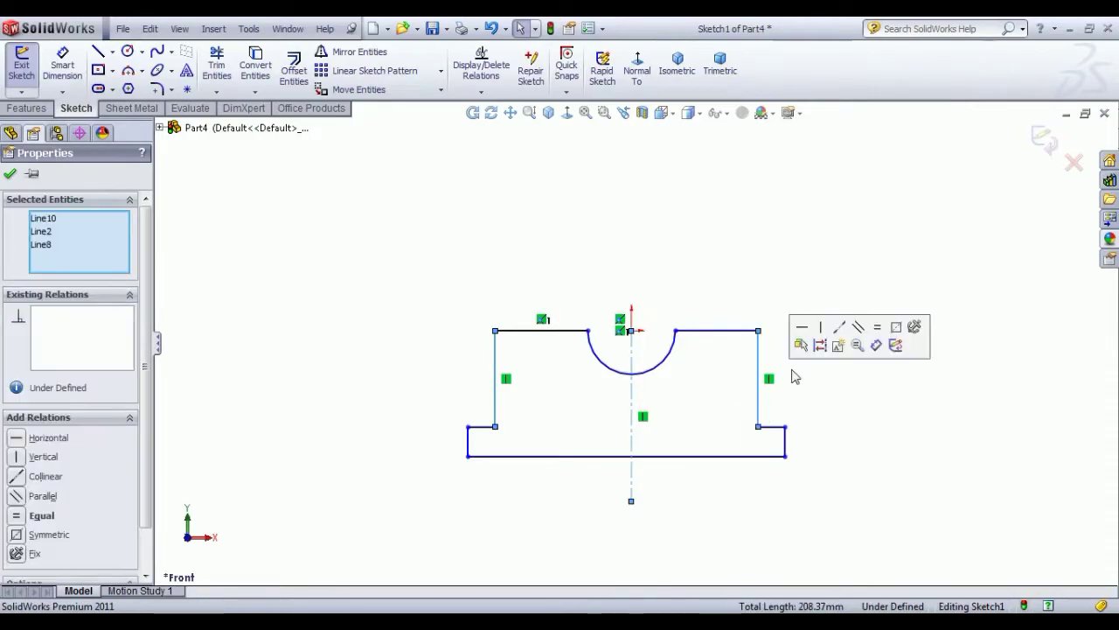
{"action": "left_click", "coordinate": [895, 328]}
{"action": "left_click", "coordinate": [864, 454]}
Make the outer vertical ends of the two feet symmetric about the centreline.
{"action": "left_click", "coordinate": [785, 441]}
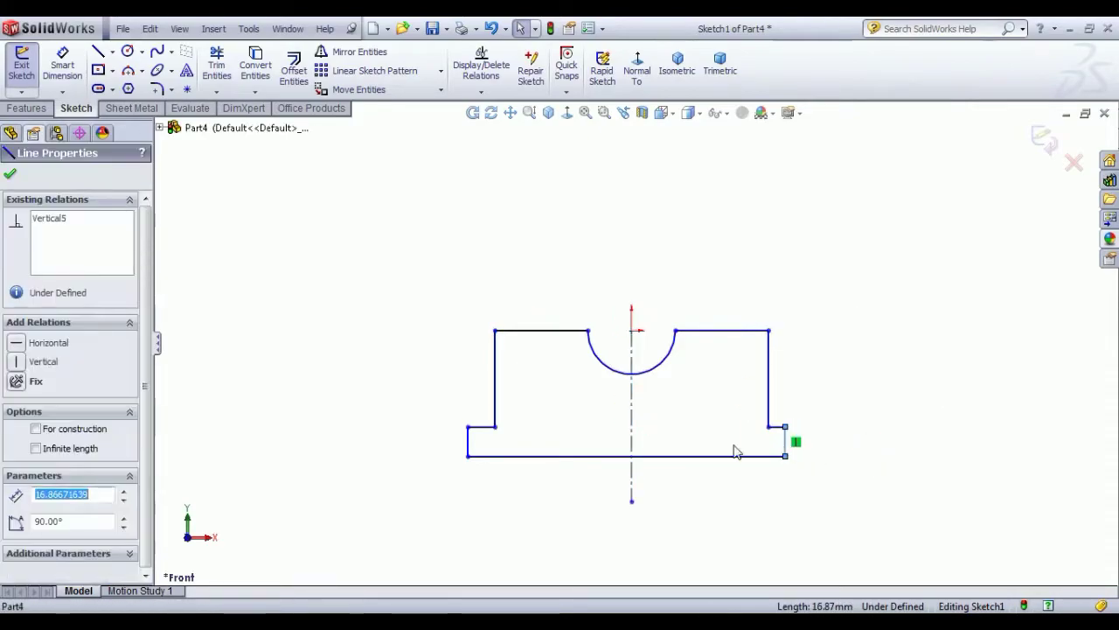
{"action": "left_click", "coordinate": [468, 441], "text": "ctrl"}
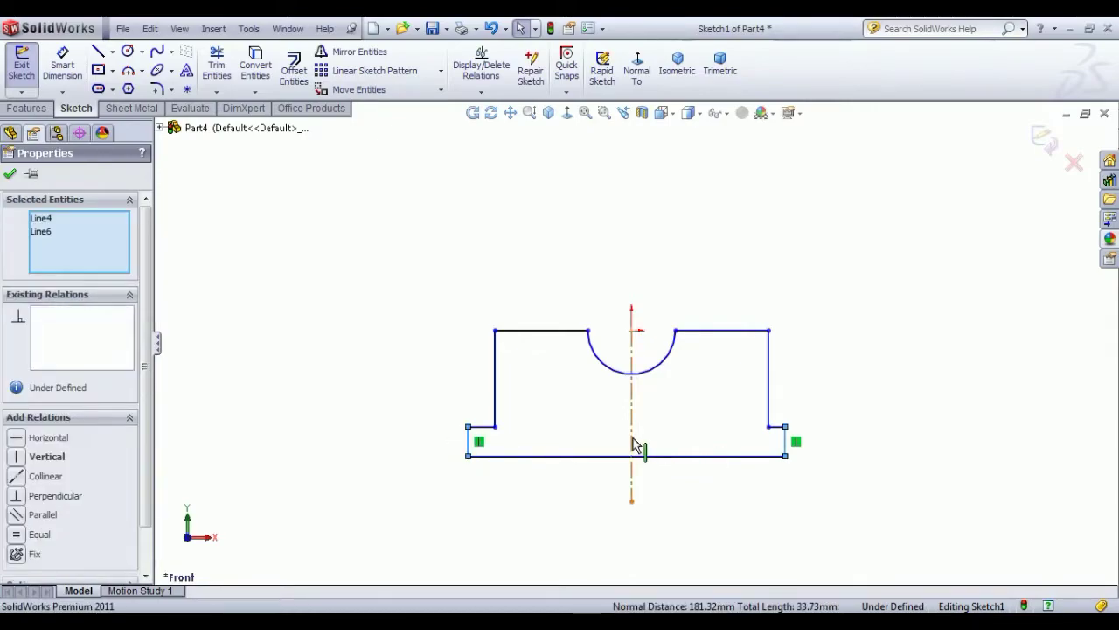
{"action": "left_click", "coordinate": [635, 447], "text": "ctrl"}
{"action": "left_click", "coordinate": [778, 369]}
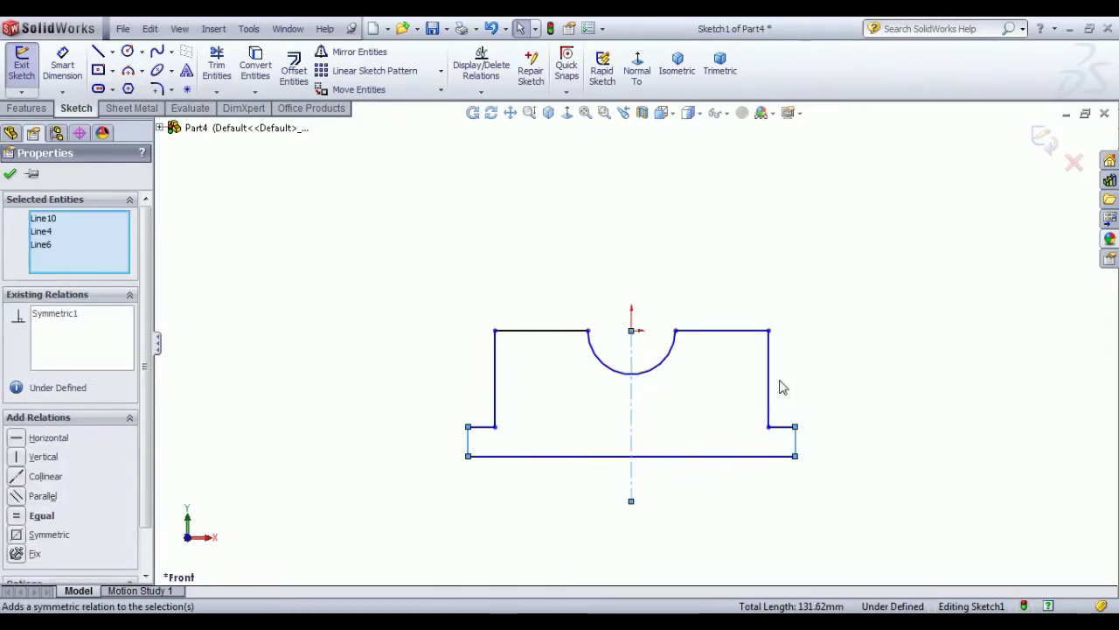
{"action": "left_click", "coordinate": [877, 428]}
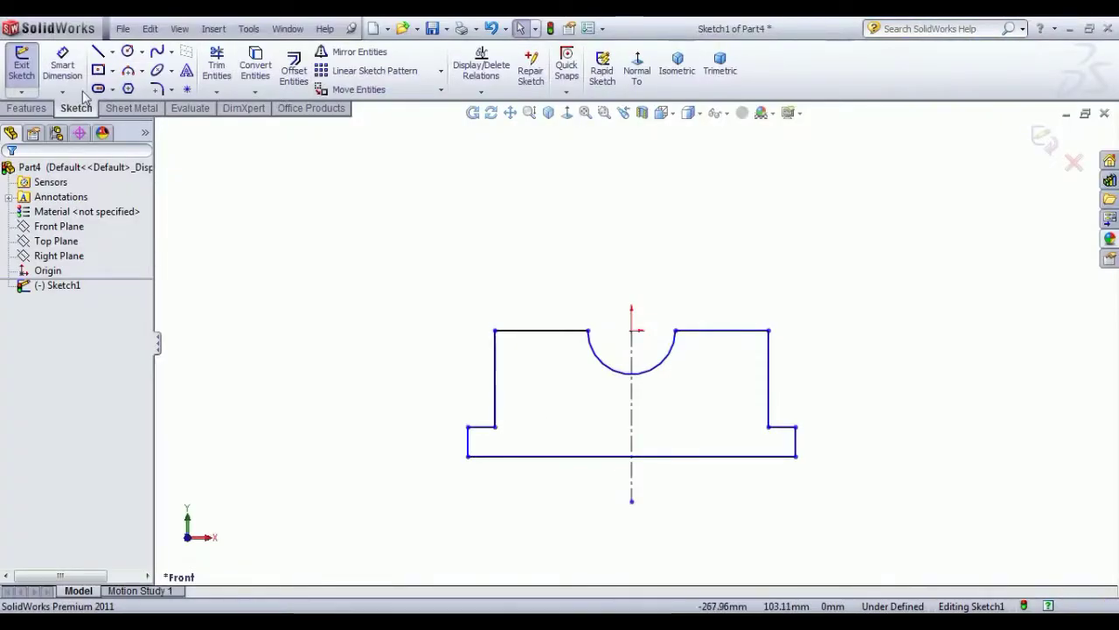
Dimension the semicircular arc with a radius of 6 mm.
{"action": "left_click", "coordinate": [60, 63]}
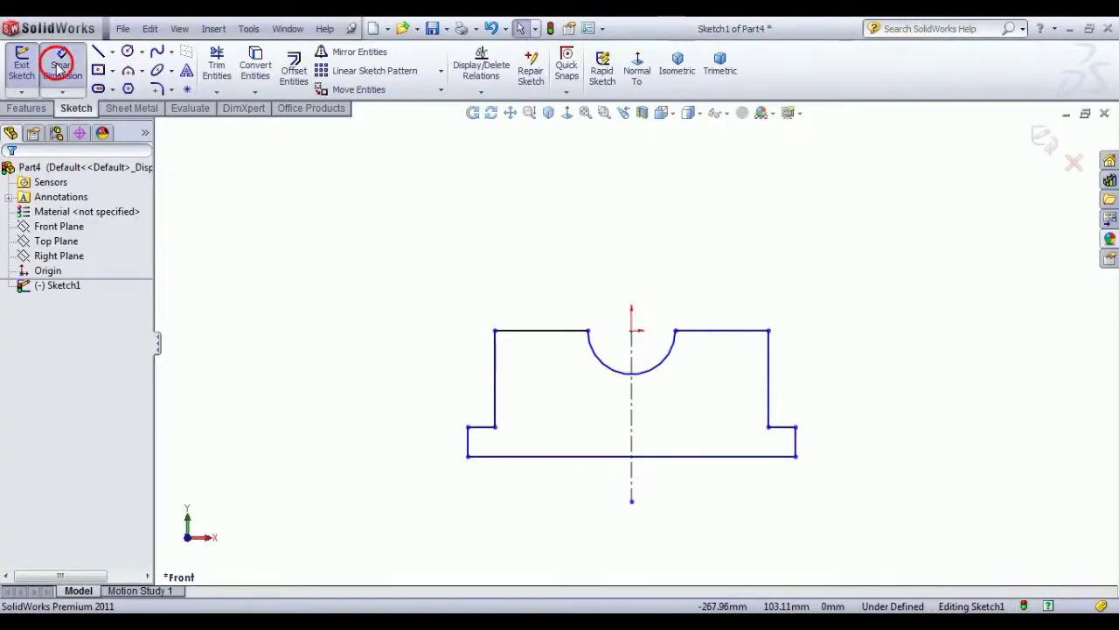
{"action": "left_click", "coordinate": [655, 368]}
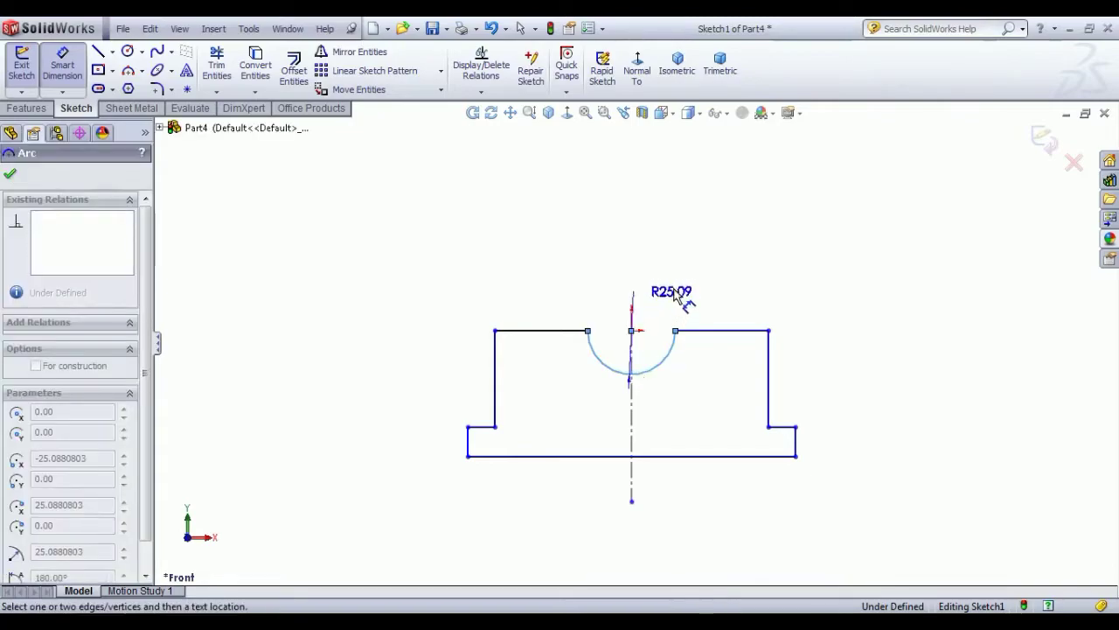
{"action": "left_click", "coordinate": [717, 293]}
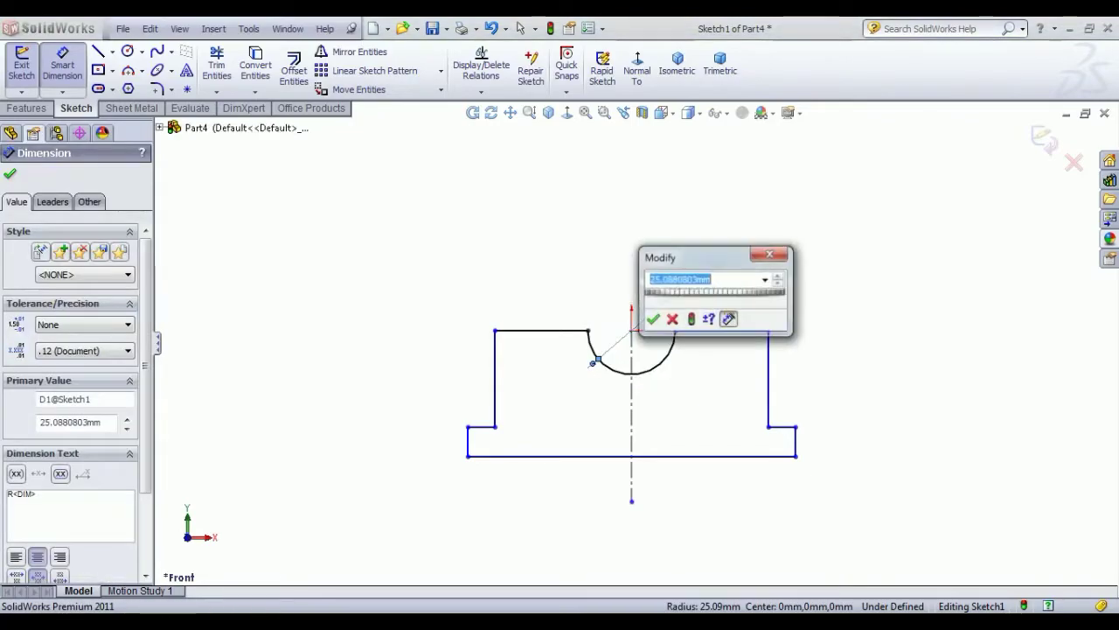
{"action": "type", "text": "6"}
{"action": "key", "text": "Return"}
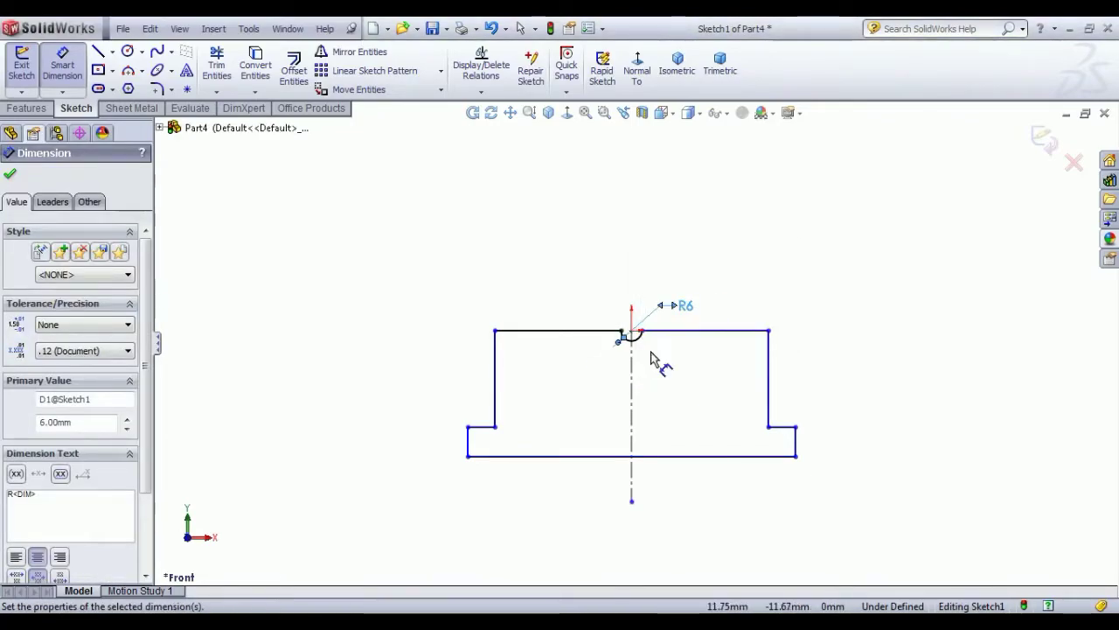
{"action": "left_click", "coordinate": [578, 325]}
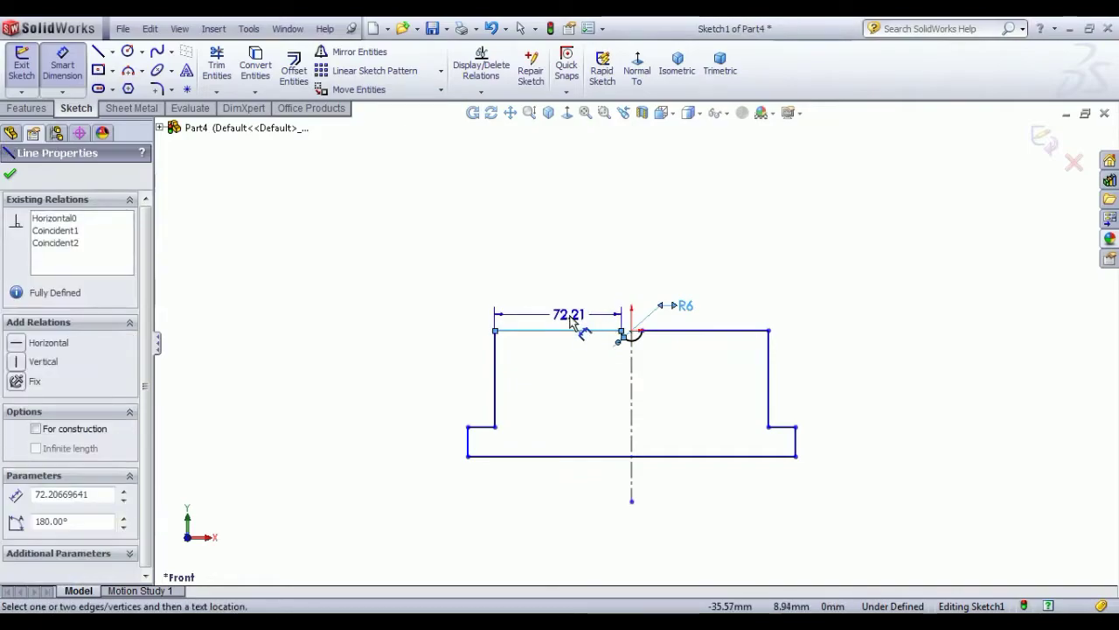
{"action": "key", "text": "Escape"}
{"action": "key", "text": "Escape"}
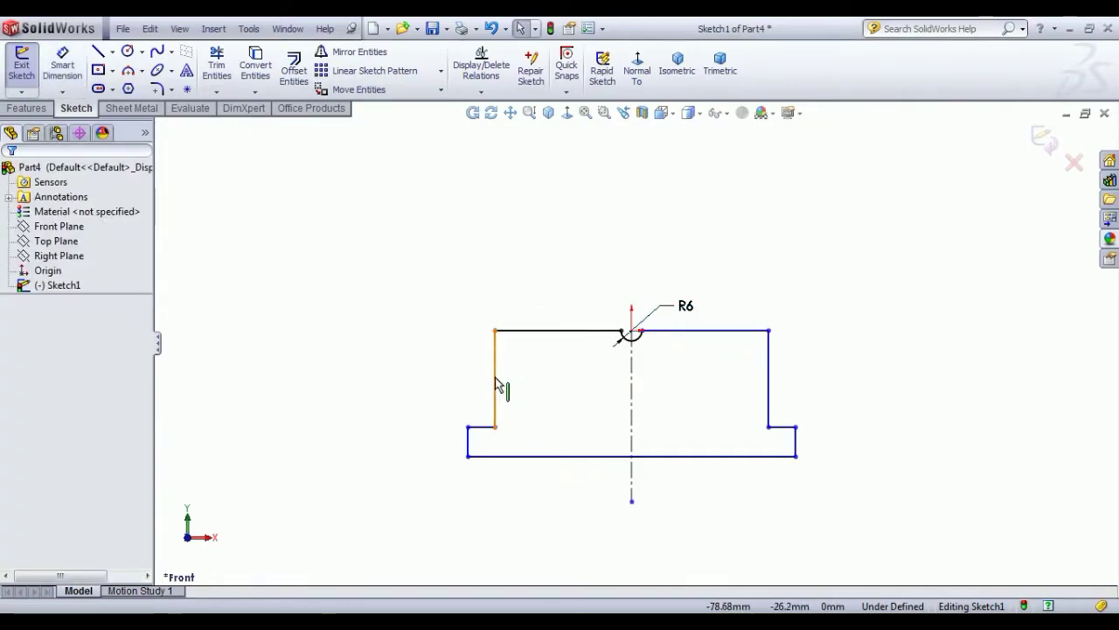
{"action": "left_click", "coordinate": [495, 384]}
{"action": "left_click", "coordinate": [572, 388]}
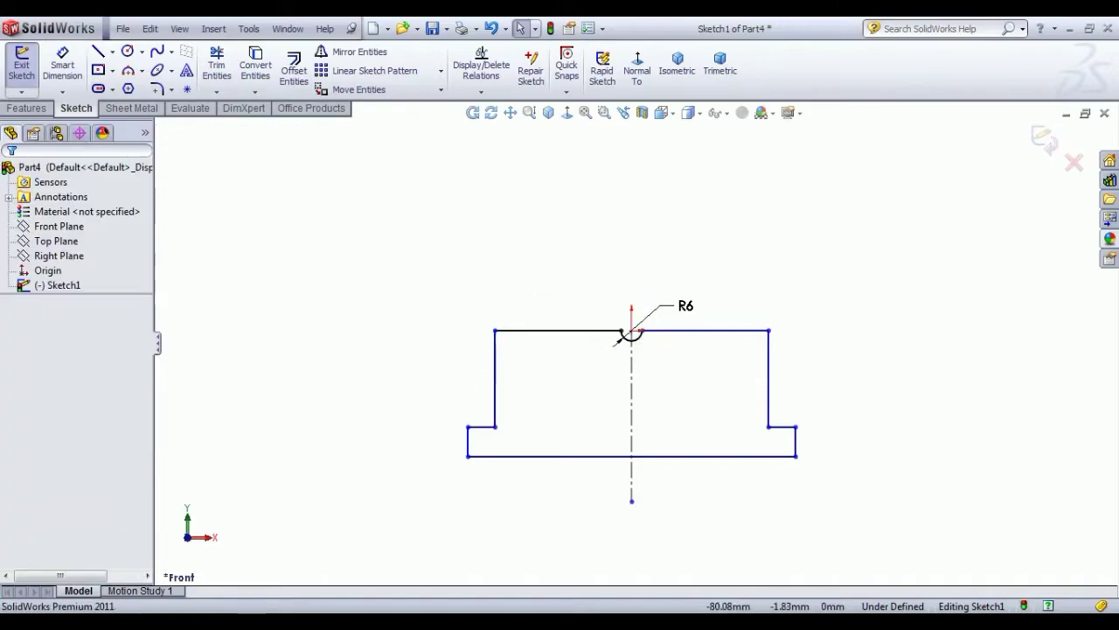
Dimension the horizontal distance from the left upper side to the origin as 15 mm.
{"action": "left_click", "coordinate": [60, 75]}
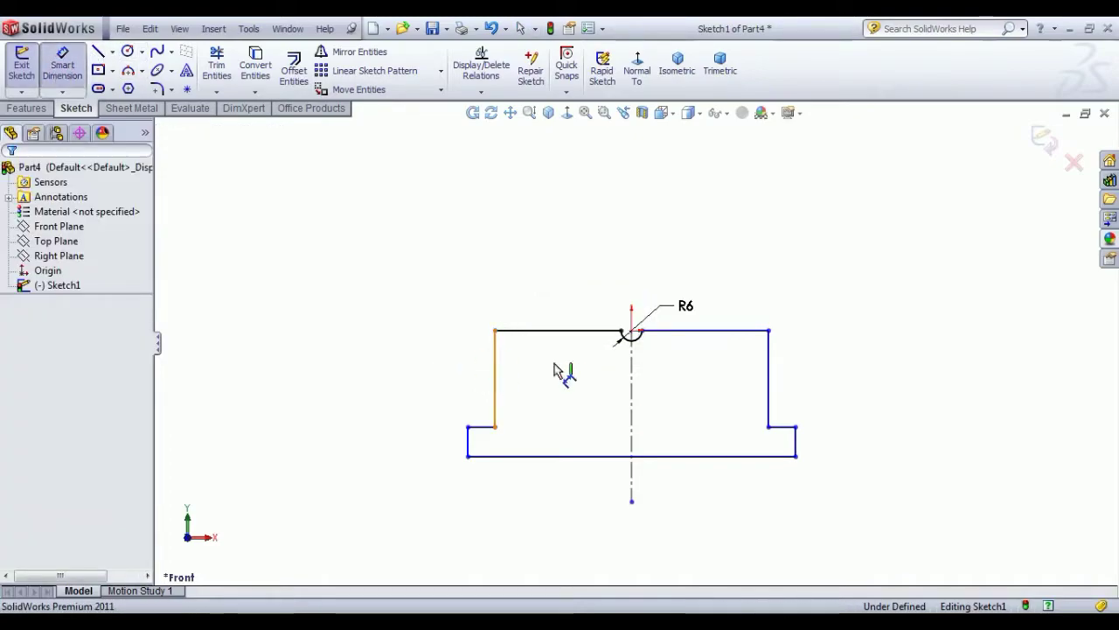
{"action": "left_click", "coordinate": [496, 376]}
{"action": "left_click", "coordinate": [630, 333]}
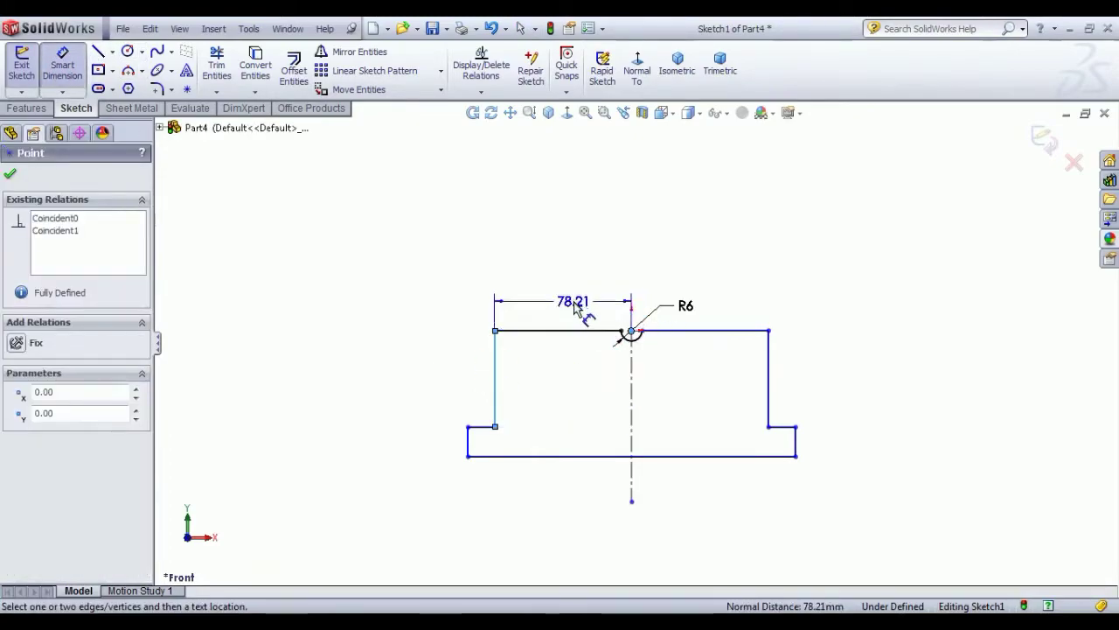
{"action": "left_click", "coordinate": [581, 311]}
{"action": "type", "text": "15"}
{"action": "key", "text": "Return"}
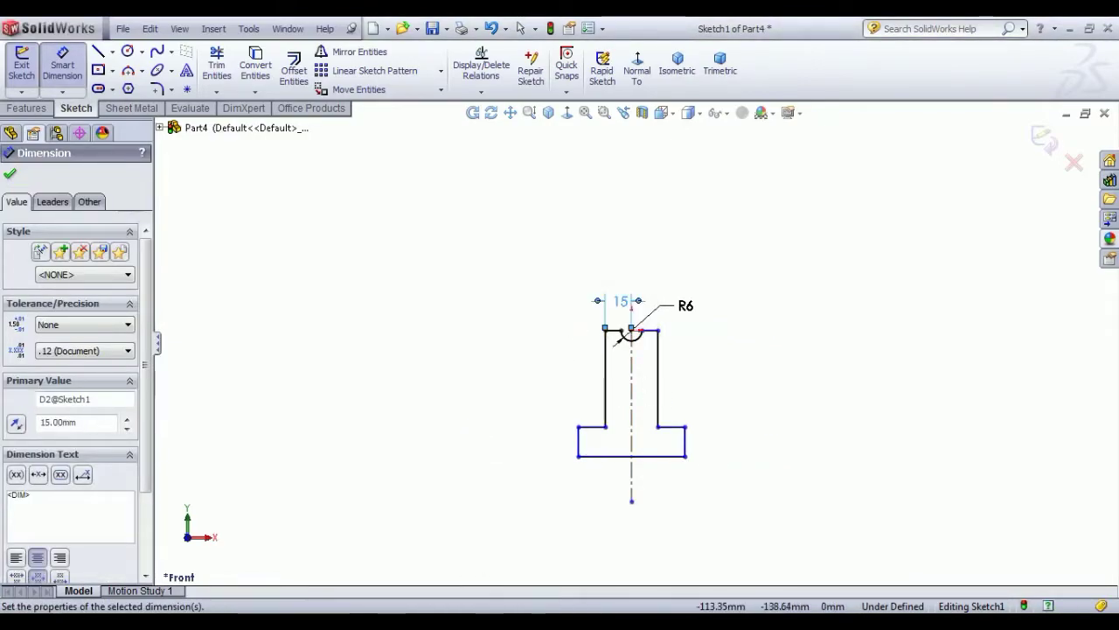
Check part 03/2 in the PDF drawing in the browser, return to SolidWorks and dimension the left foot's thickness as 5 mm.
{"action": "key", "text": "alt+Tab"}
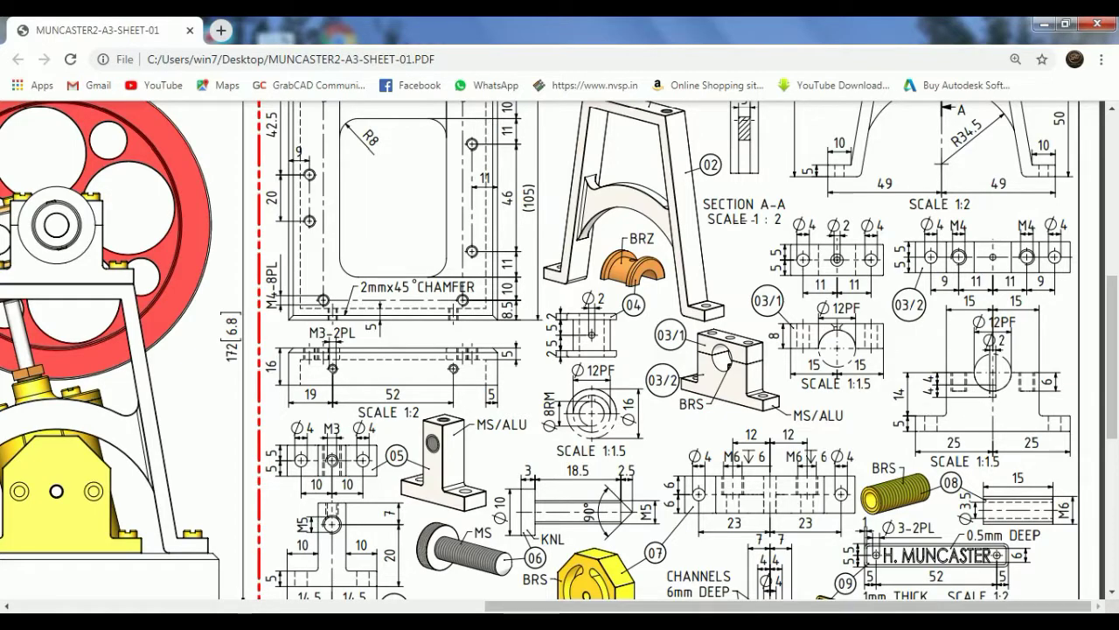
{"action": "key", "text": "alt+Tab"}
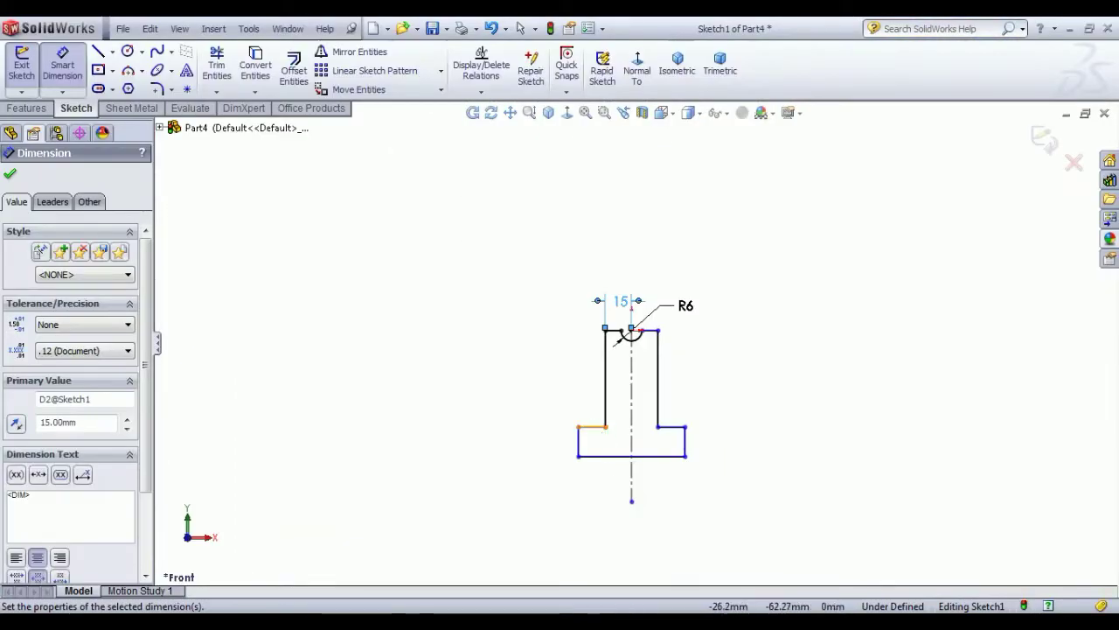
{"action": "left_click", "coordinate": [578, 445]}
{"action": "left_click", "coordinate": [554, 448]}
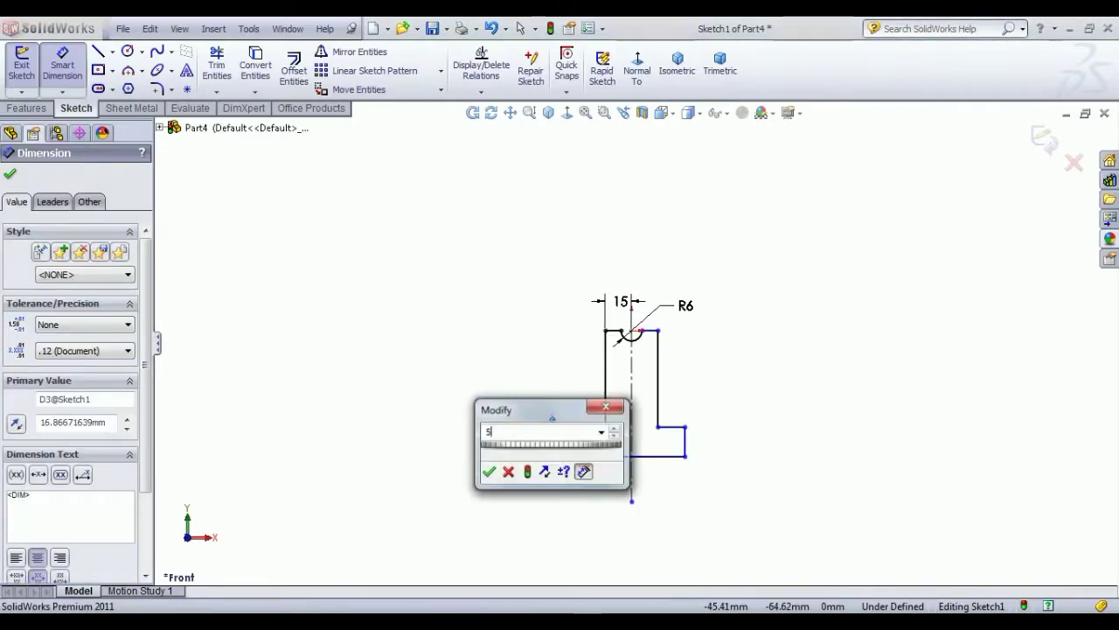
{"action": "type", "text": "5"}
{"action": "key", "text": "Return"}
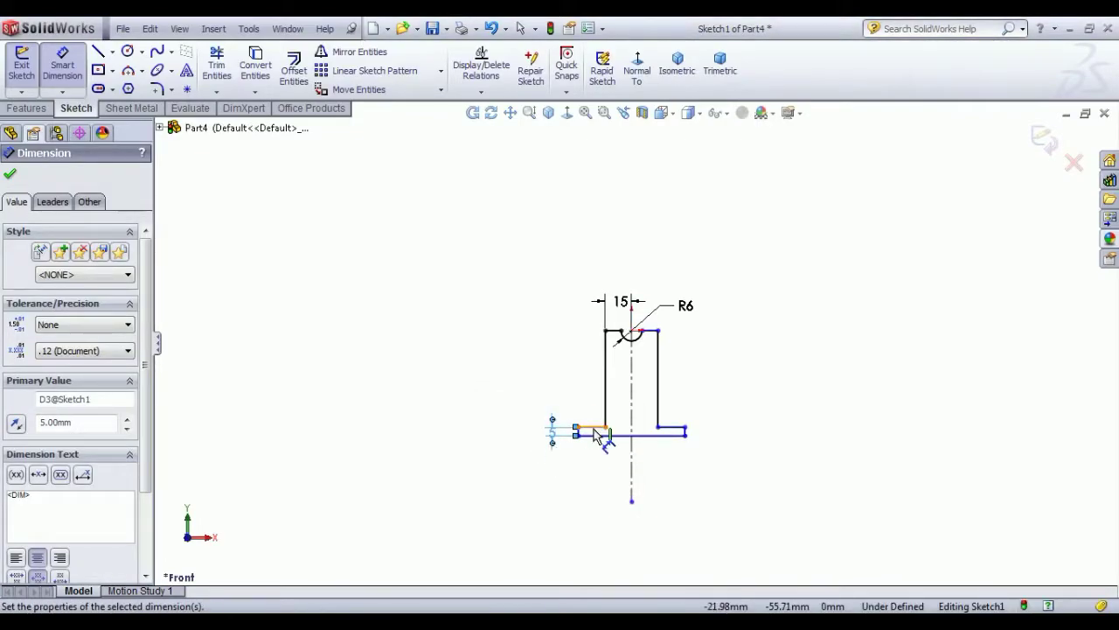
Dimension the vertical distance between the left foot's upper edge and the block's top edge as 14 mm.
{"action": "left_click", "coordinate": [595, 429]}
{"action": "left_click", "coordinate": [612, 331]}
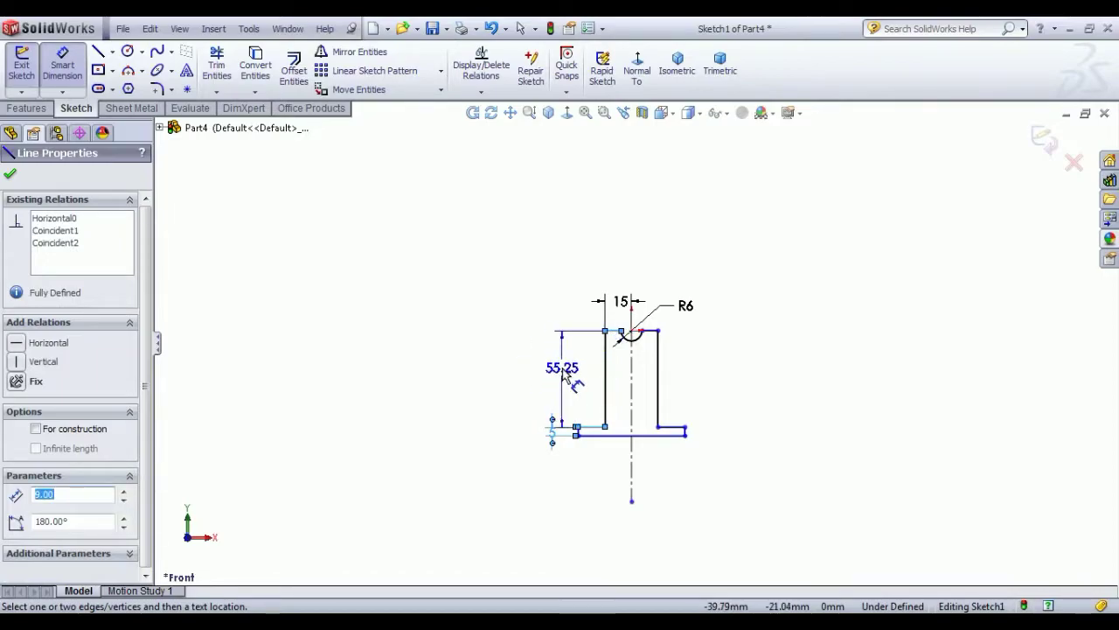
{"action": "left_click", "coordinate": [564, 368]}
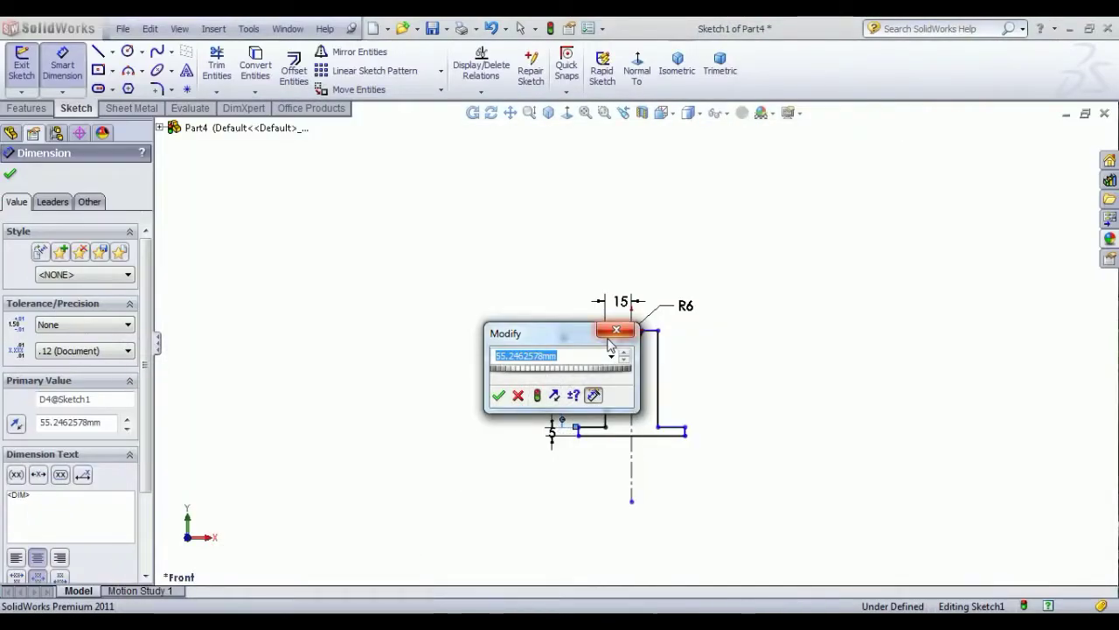
{"action": "type", "text": "1"}
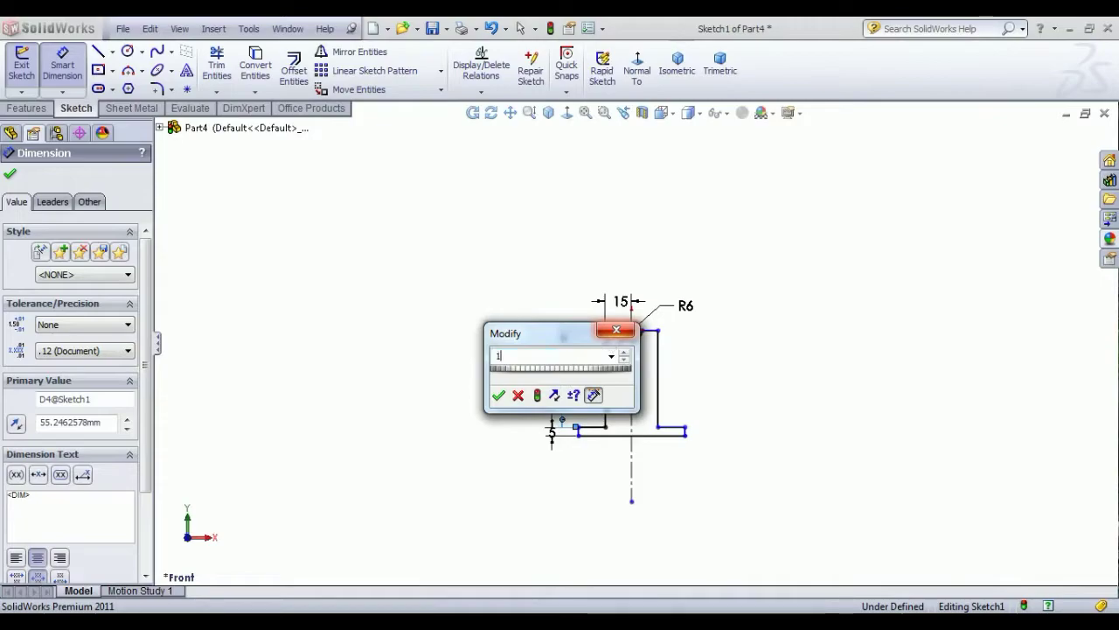
{"action": "type", "text": "4"}
{"action": "key", "text": "Return"}
{"action": "right_click", "coordinate": [748, 301]}
{"action": "left_click", "coordinate": [774, 303]}
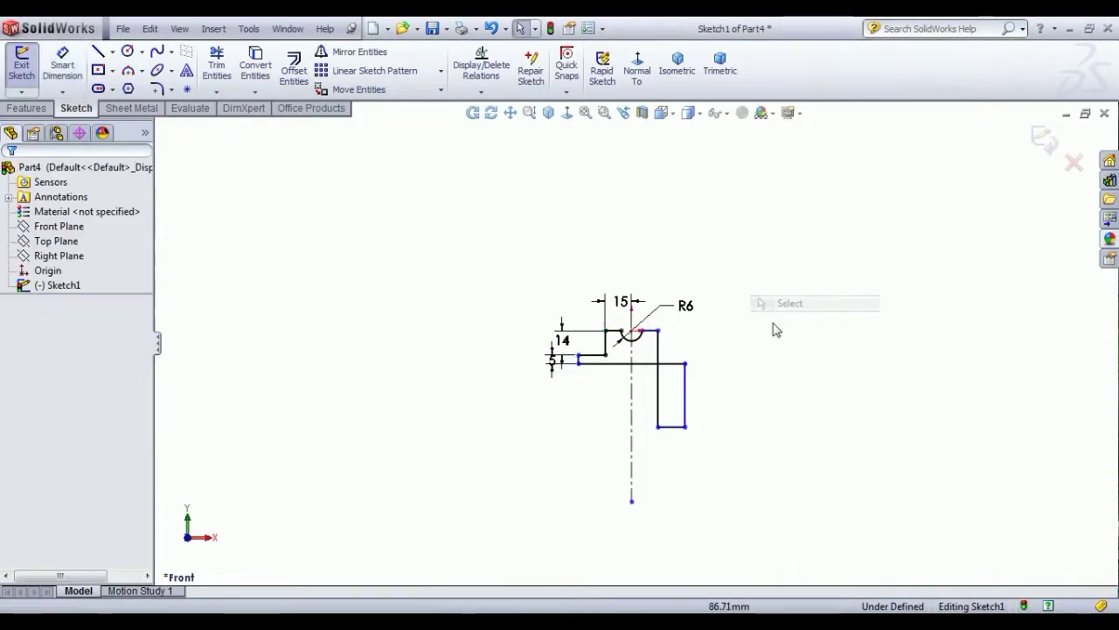
Make the upper edges of the left and right feet collinear.
{"action": "left_click", "coordinate": [671, 427]}
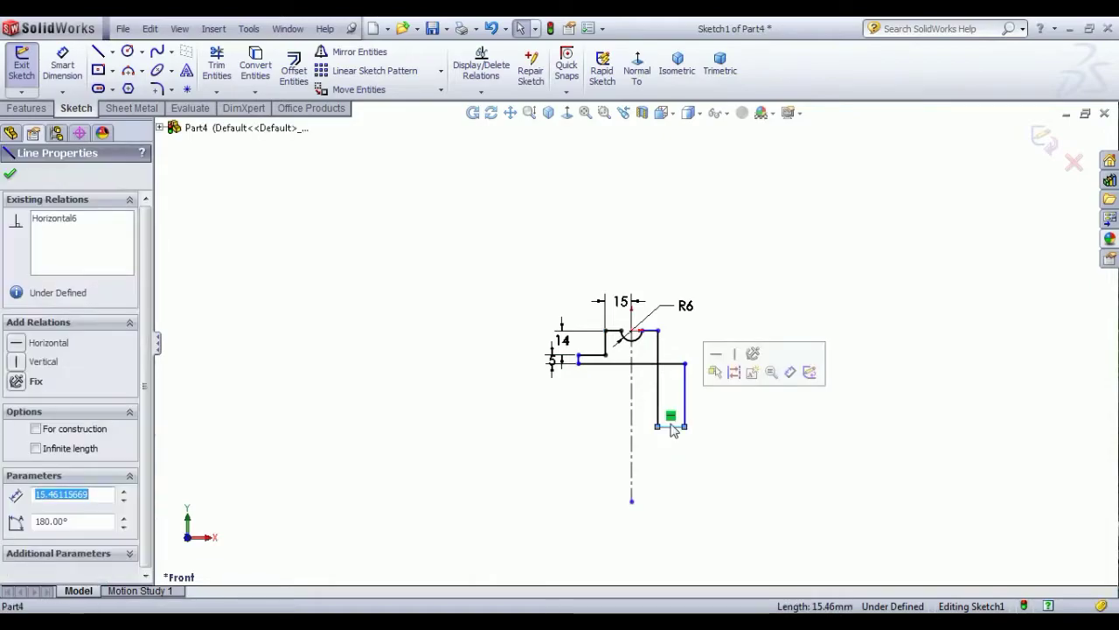
{"action": "left_click", "coordinate": [584, 358], "text": "ctrl"}
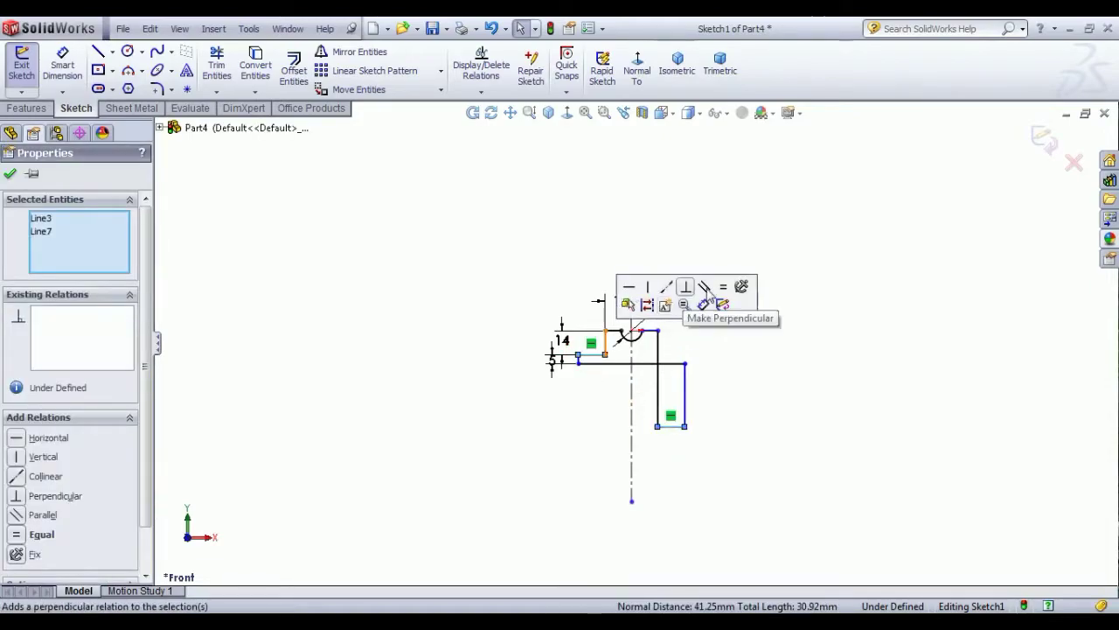
{"action": "left_click", "coordinate": [666, 287]}
{"action": "left_click", "coordinate": [806, 380]}
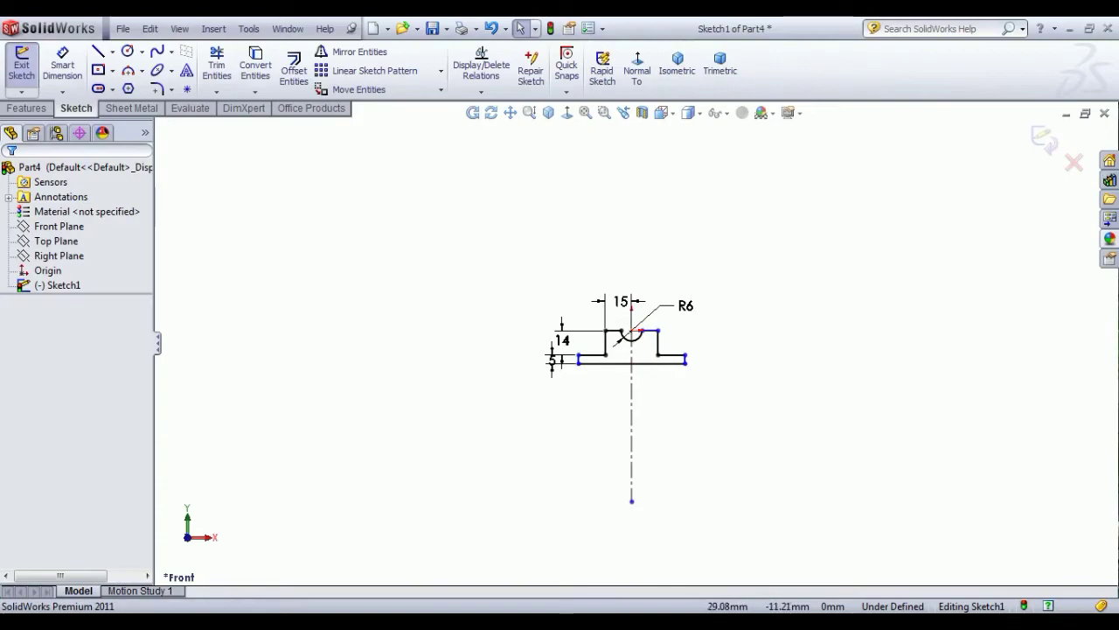
Shorten the vertical centreline so its lower end sits about 25 mm below the origin, just beneath the base.
{"action": "scroll", "coordinate": [654, 365], "scroll_direction": "down", "scroll_amount": 3}
{"action": "scroll", "coordinate": [635, 581], "scroll_direction": "up", "scroll_amount": 2}
{"action": "left_click_drag", "start_coordinate": [626, 543], "coordinate": [639, 377]}
{"action": "scroll", "coordinate": [639, 377], "scroll_direction": "down", "scroll_amount": 2}
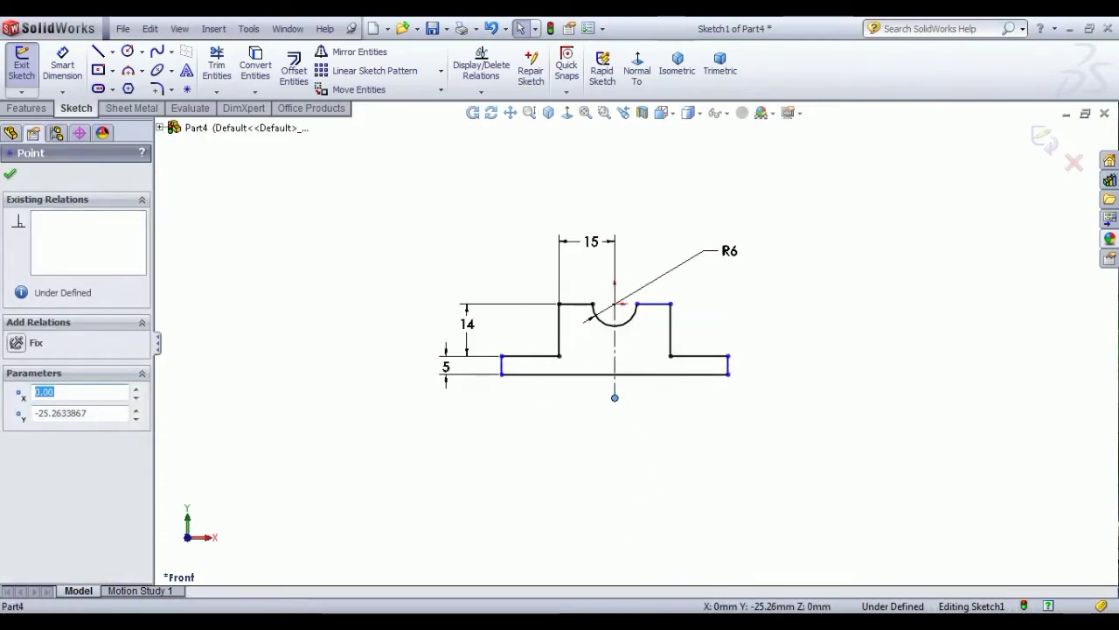
{"action": "scroll", "coordinate": [615, 305], "scroll_direction": "down", "scroll_amount": 3}
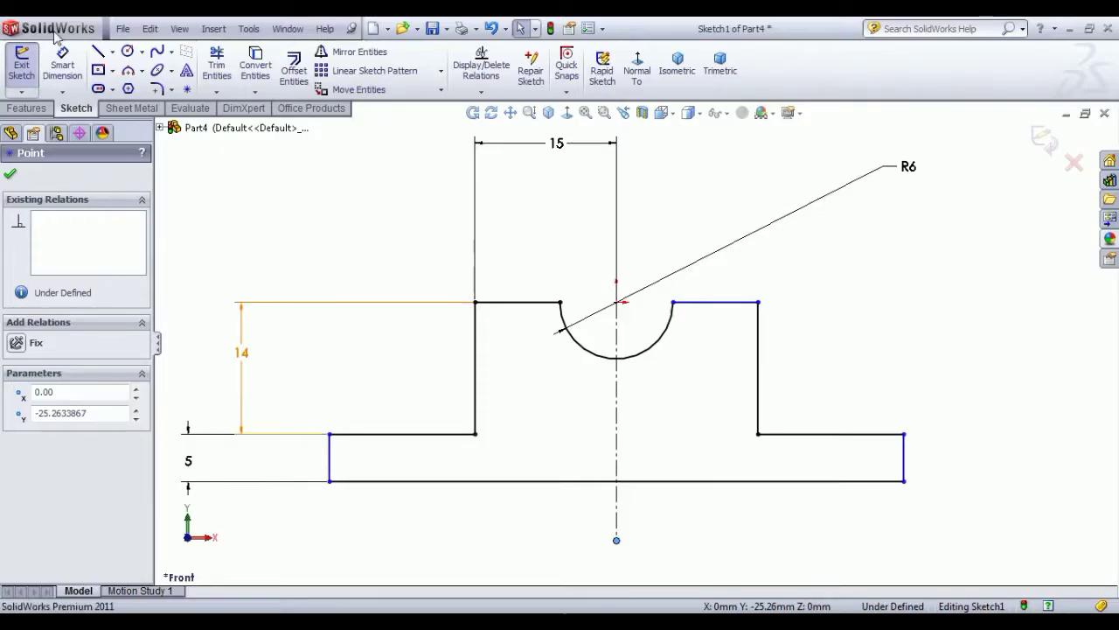
Dimension the distance from the left foot's outer end to the centreline as 25 mm.
{"action": "left_click", "coordinate": [55, 74]}
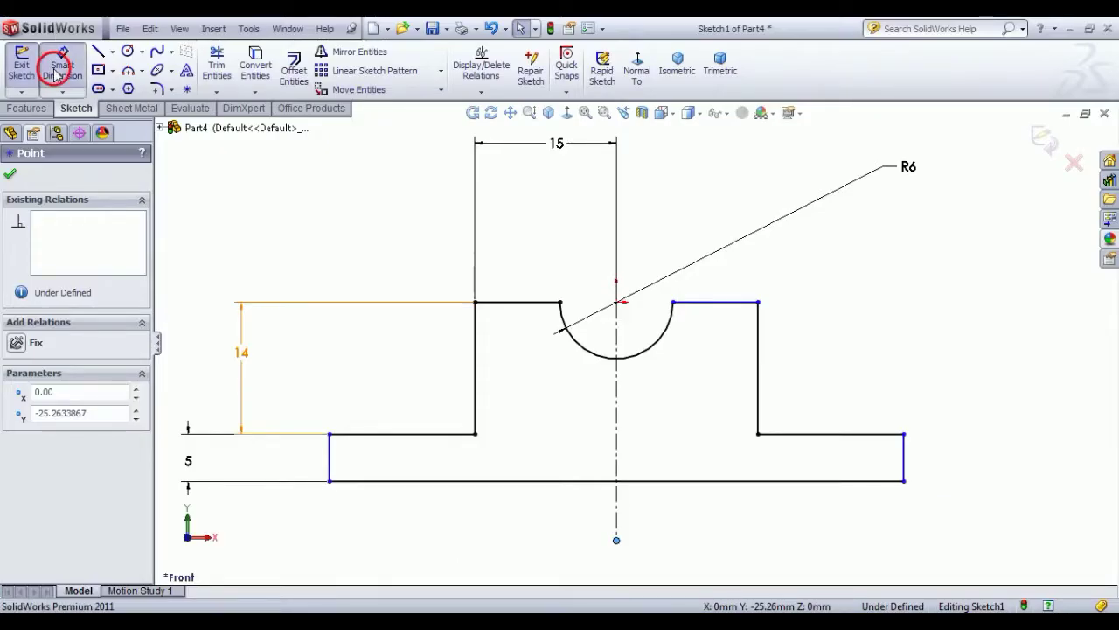
{"action": "left_click", "coordinate": [330, 463]}
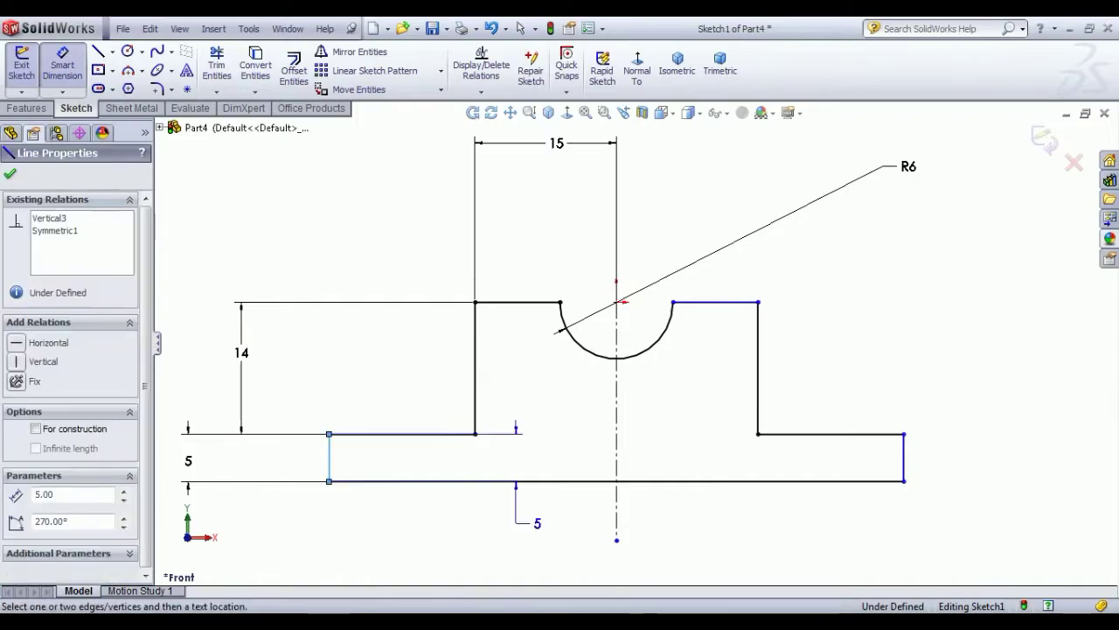
{"action": "left_click", "coordinate": [618, 518]}
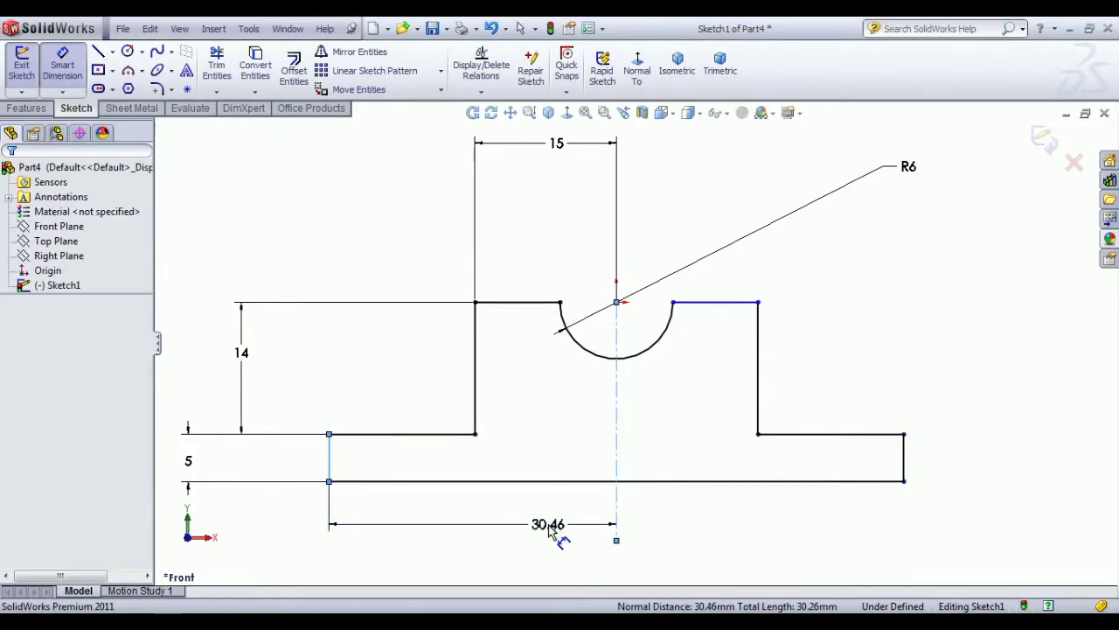
{"action": "left_click", "coordinate": [539, 525]}
{"action": "type", "text": "25"}
{"action": "key", "text": "Return"}
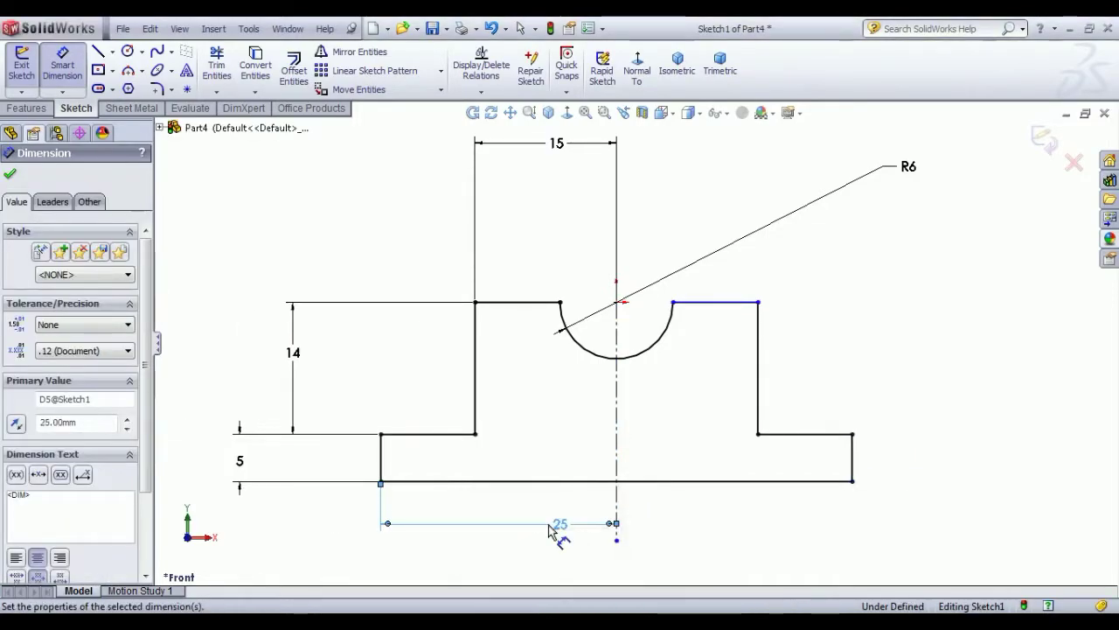
{"action": "right_click", "coordinate": [806, 282]}
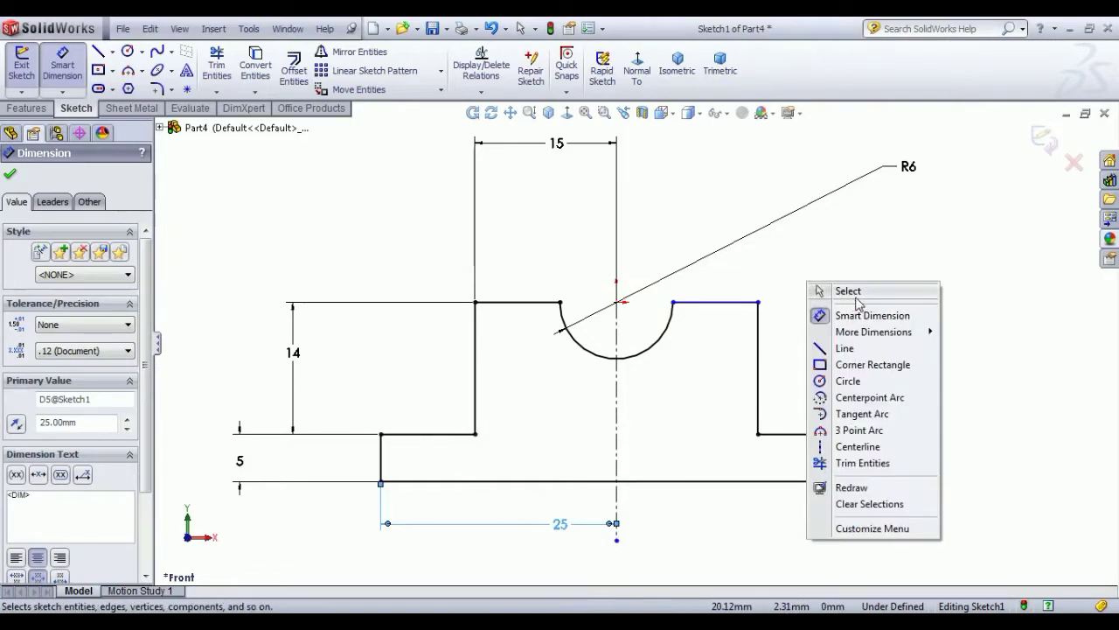
{"action": "left_click", "coordinate": [848, 290]}
Make the block's two top edges on either side of the semicircular notch equal in length.
{"action": "left_click", "coordinate": [699, 303]}
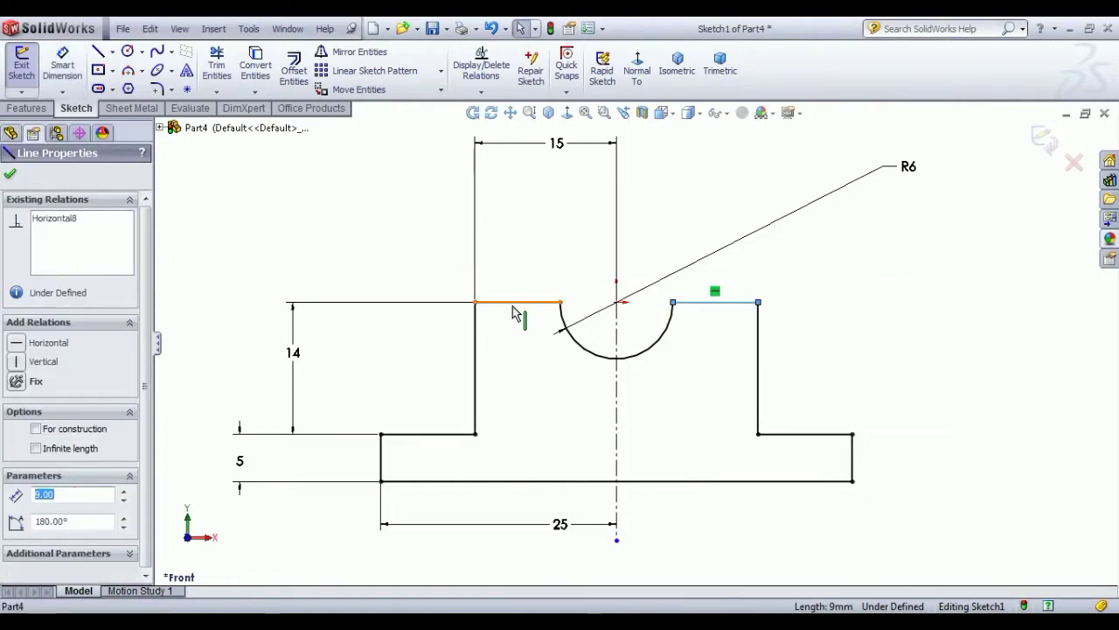
{"action": "left_click", "coordinate": [513, 308], "text": "ctrl"}
{"action": "left_click", "coordinate": [647, 237]}
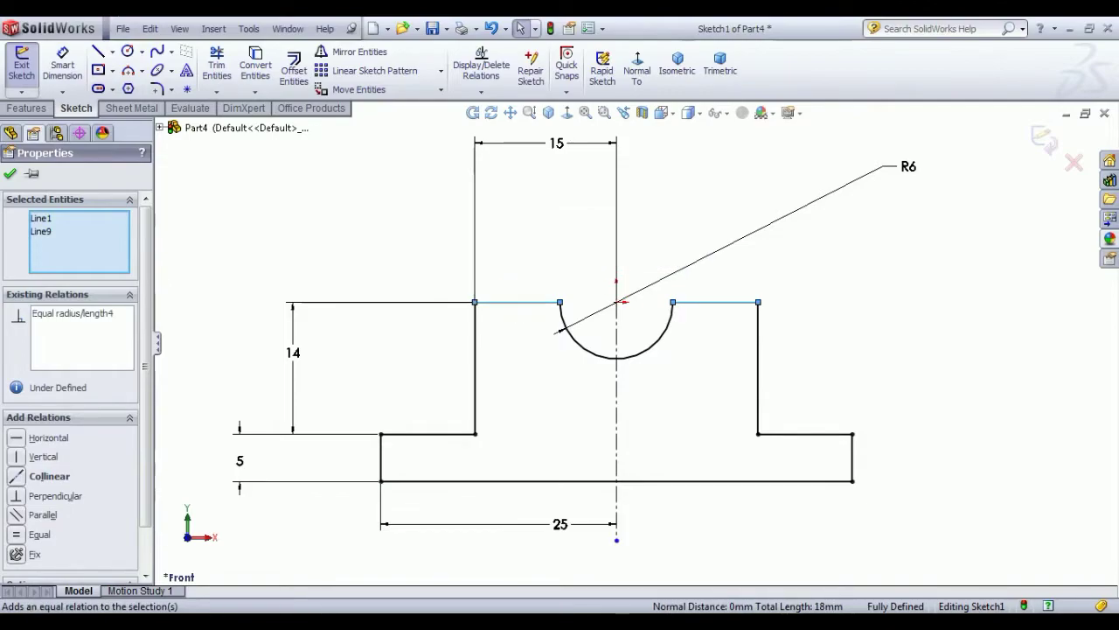
{"action": "left_click", "coordinate": [829, 341]}
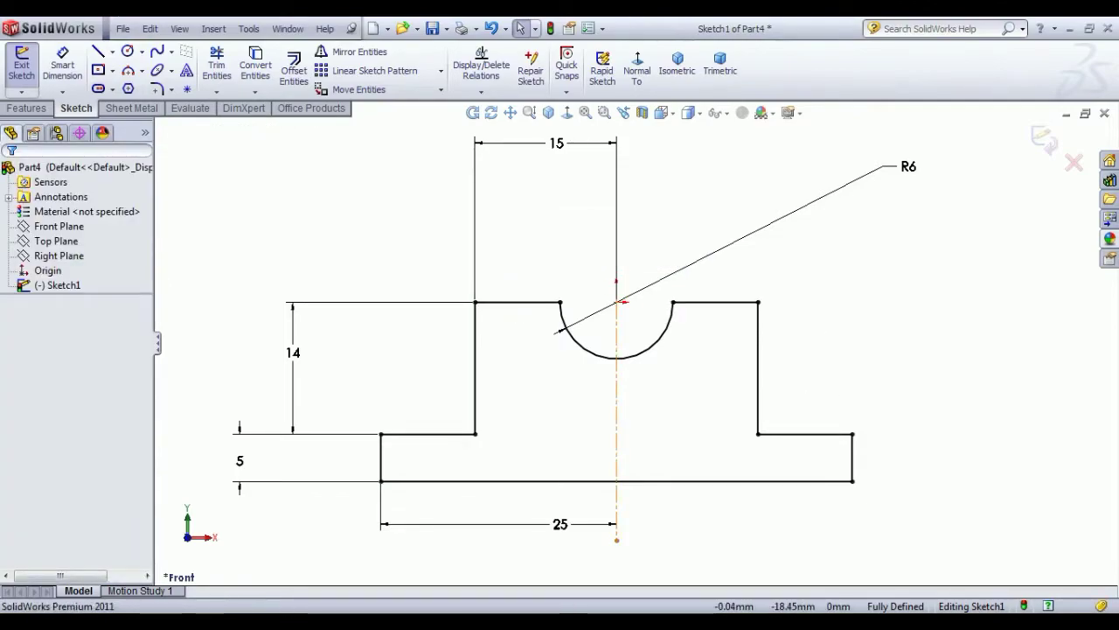
Check the bearing block in the PDF drawing and fillet both inner corners between the feet and the upright with a 1 mm radius.
{"action": "left_click", "coordinate": [234, 622]}
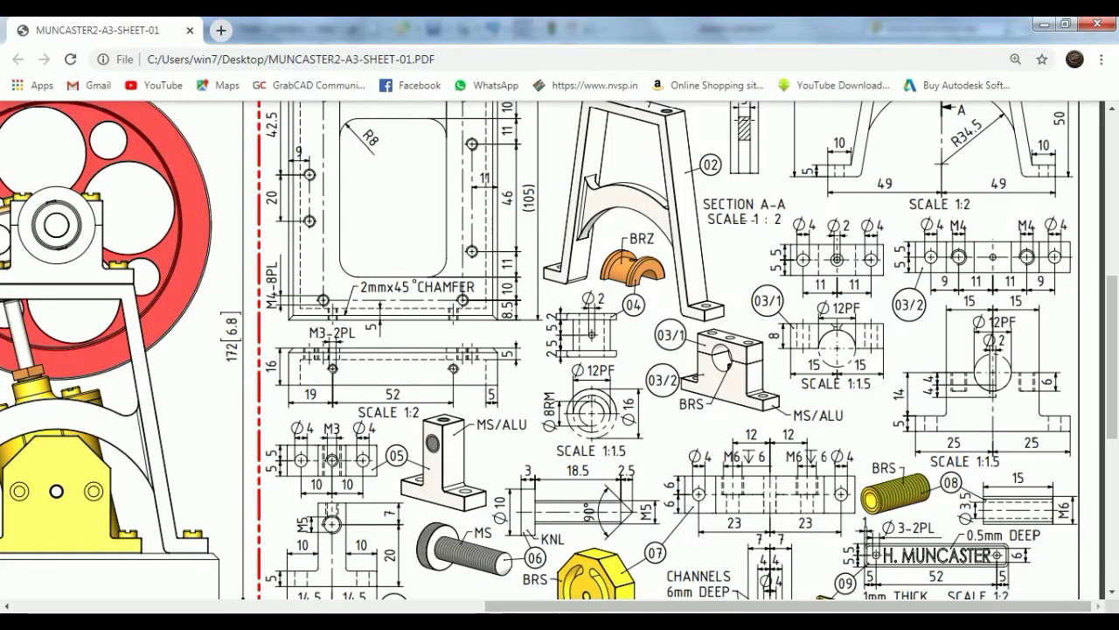
{"action": "left_click", "coordinate": [233, 621]}
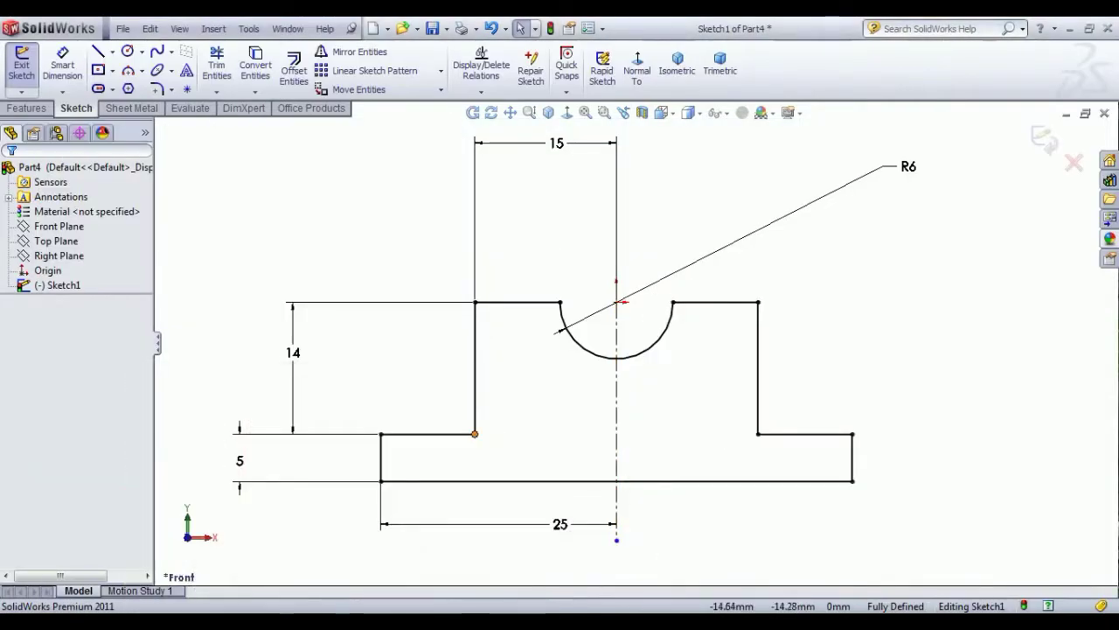
{"action": "left_click", "coordinate": [157, 90]}
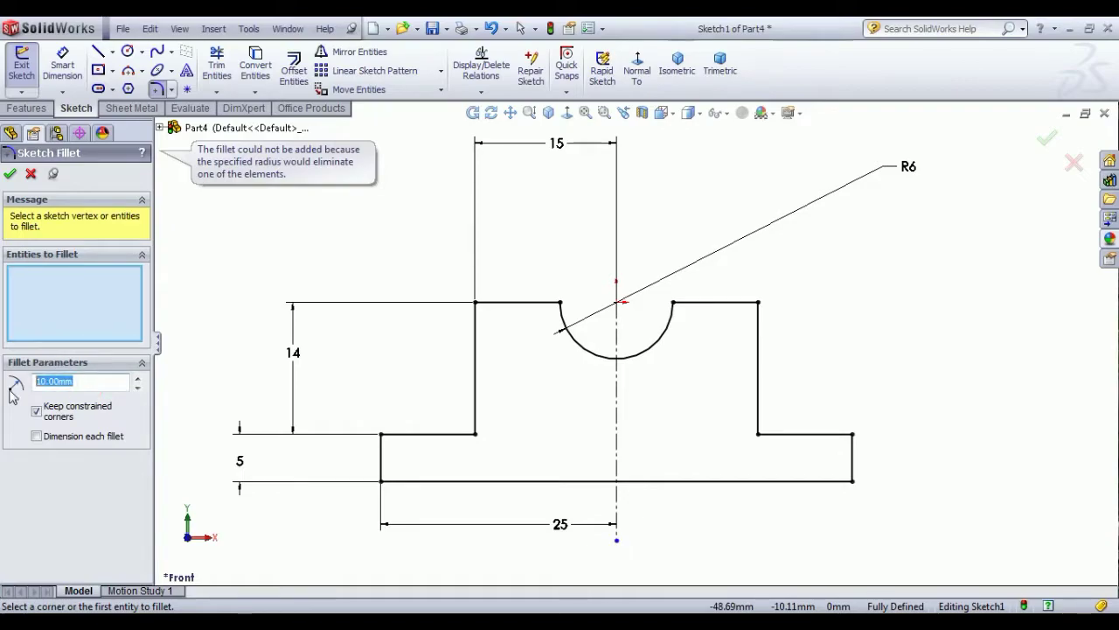
{"action": "type", "text": "1"}
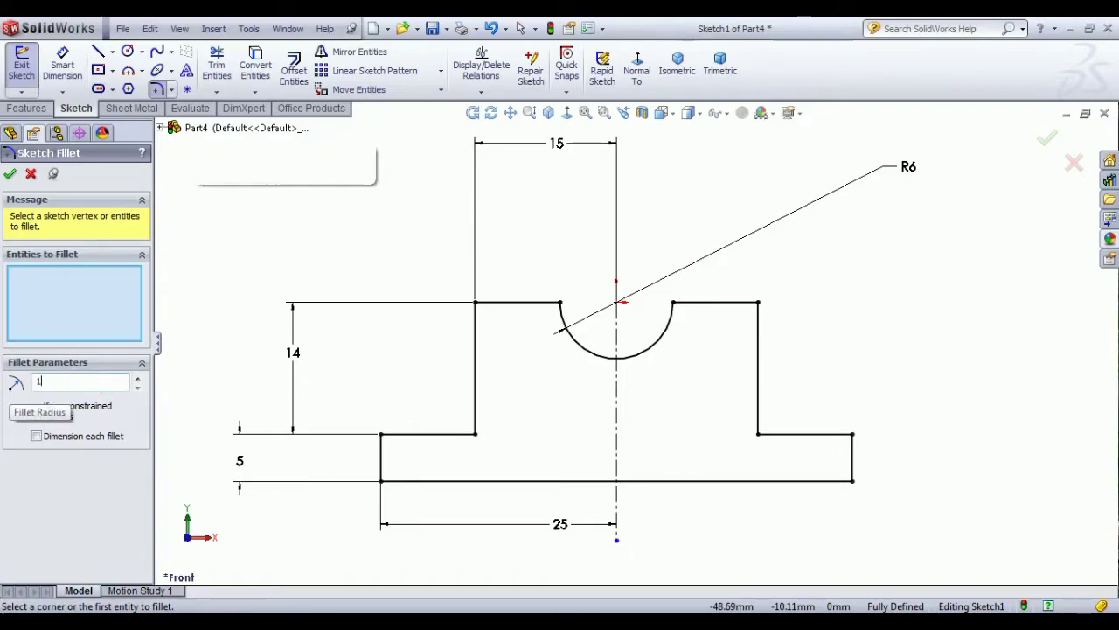
{"action": "left_click", "coordinate": [475, 434]}
{"action": "left_click", "coordinate": [759, 435]}
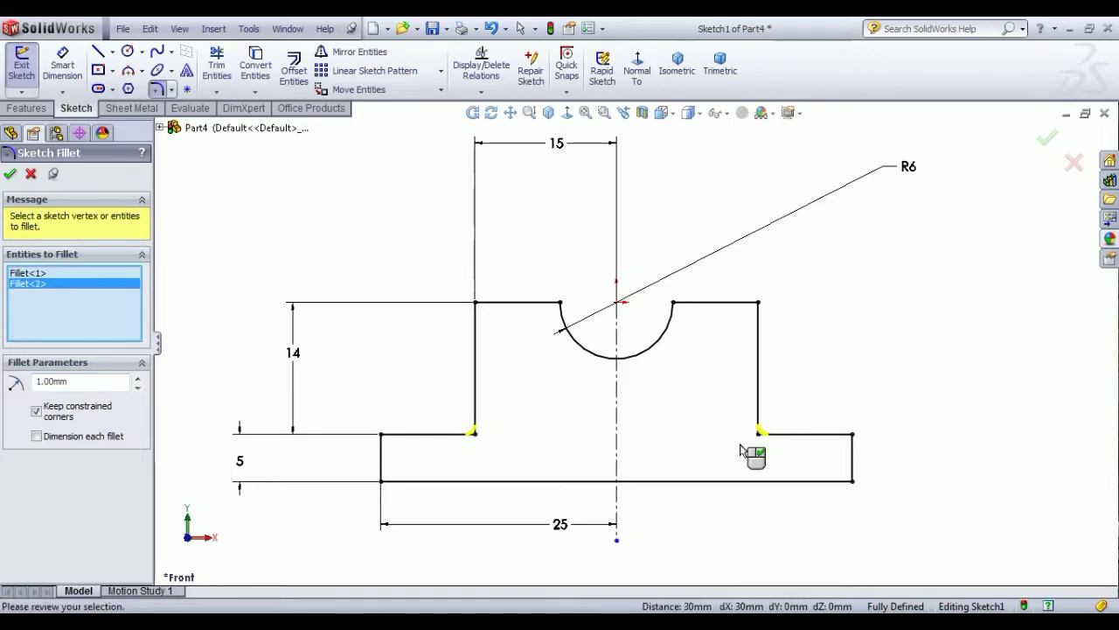
{"action": "left_click", "coordinate": [11, 173]}
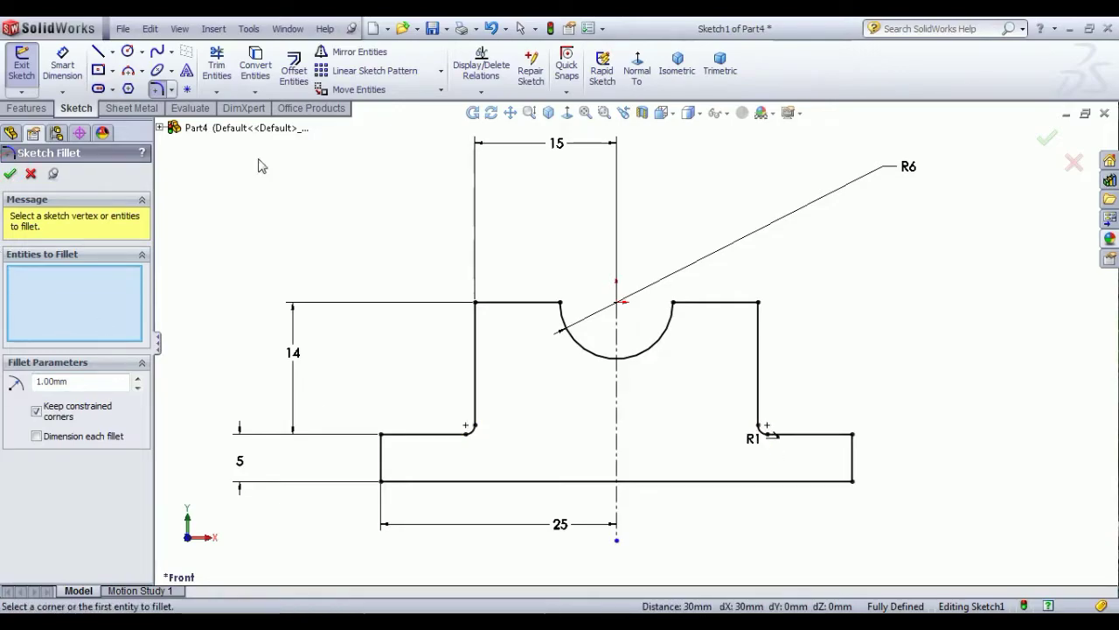
{"action": "left_click", "coordinate": [11, 172]}
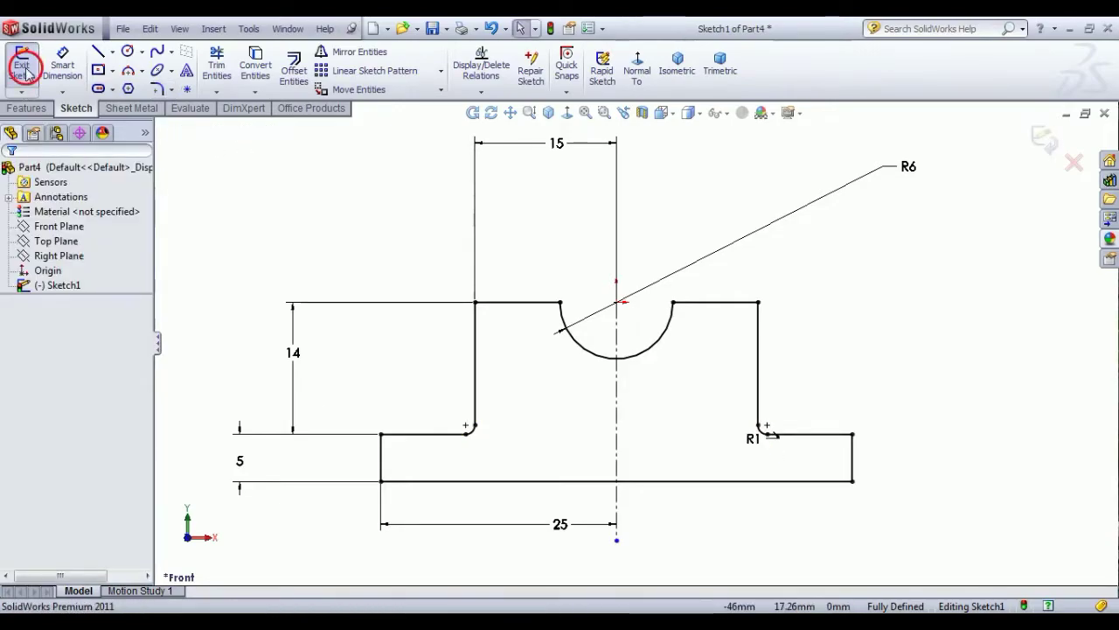
Finish the profile sketch and extrude it 10 mm with the Mid Plane end condition.
{"action": "left_click", "coordinate": [21, 65]}
{"action": "left_click", "coordinate": [41, 83]}
{"action": "left_click", "coordinate": [824, 66]}
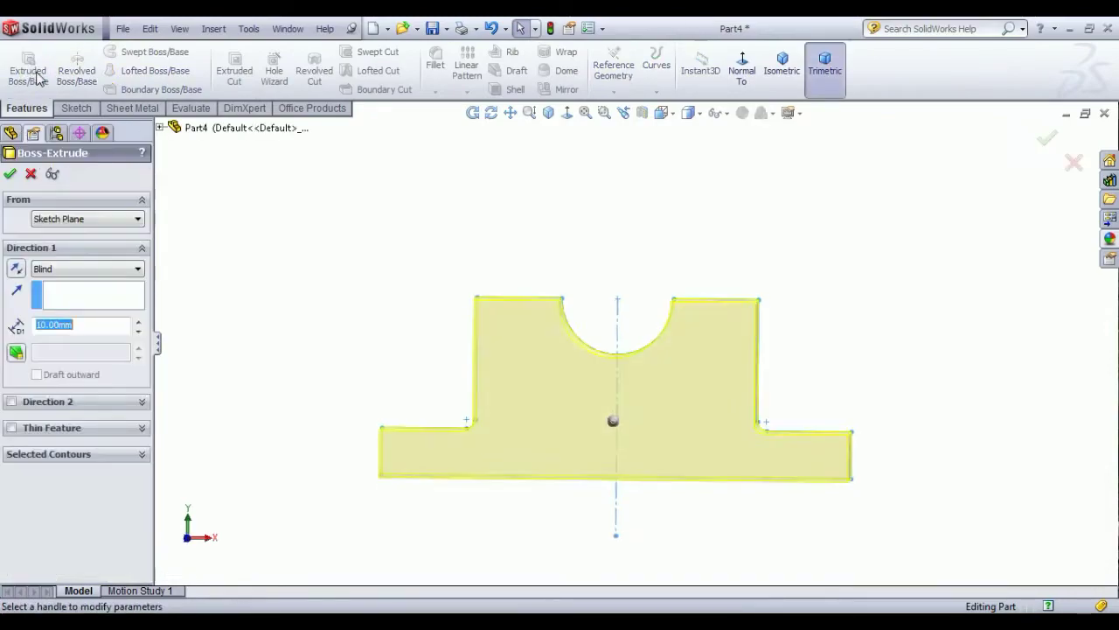
{"action": "left_click", "coordinate": [87, 269]}
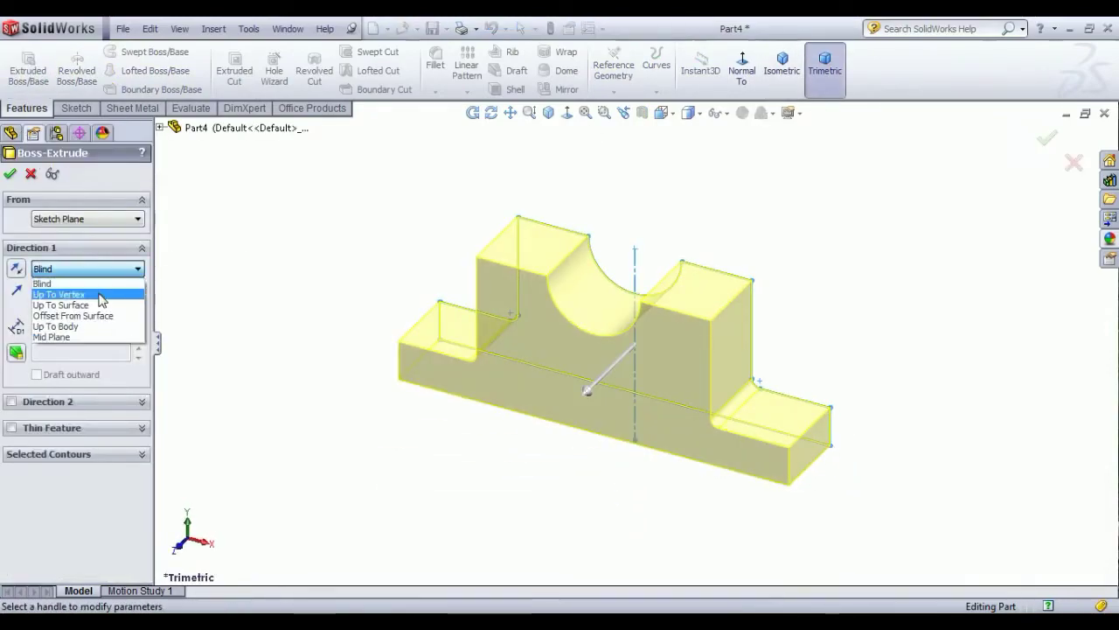
{"action": "left_click", "coordinate": [61, 342]}
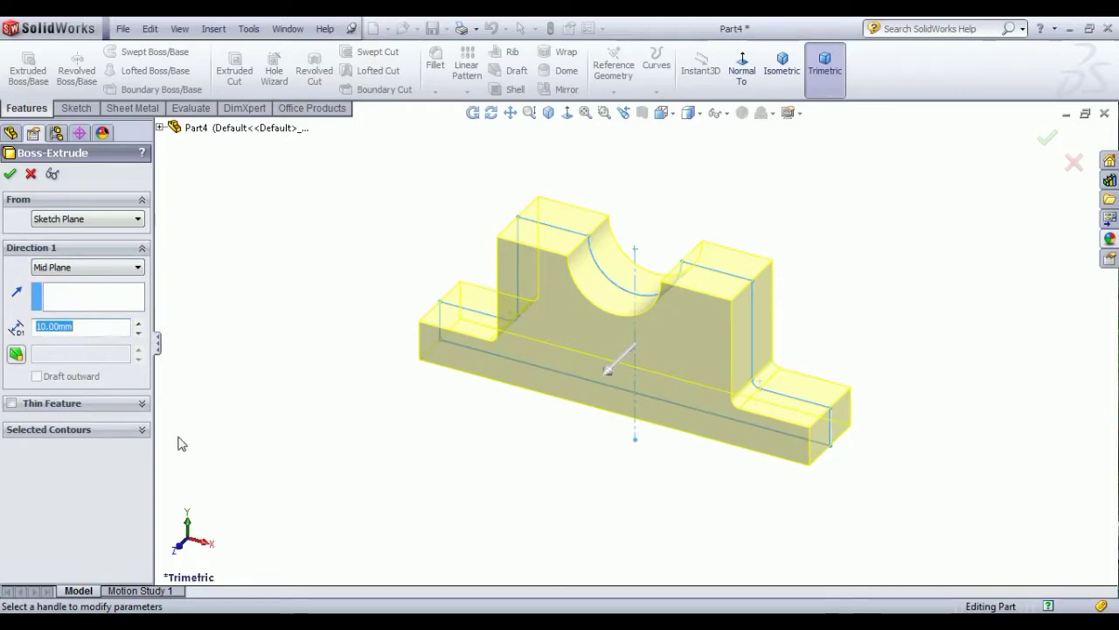
{"action": "left_click", "coordinate": [10, 174]}
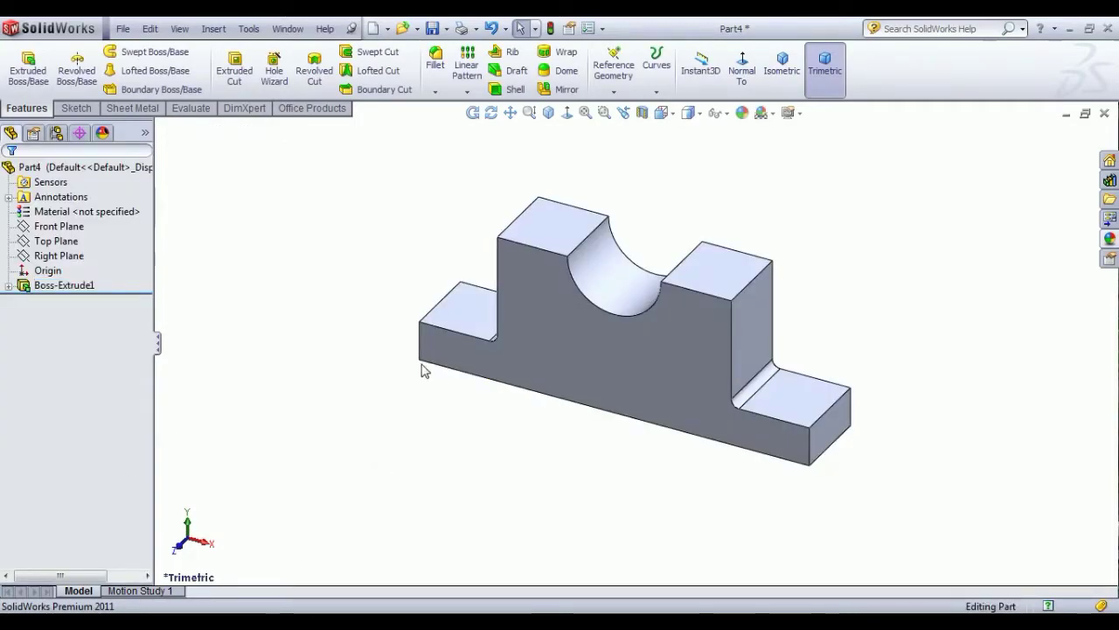
Sketch a circle about 3 mm in diameter on each foot's upper face, level with the origin, using the left foot's face as sketch plane.
{"action": "left_click", "coordinate": [461, 320]}
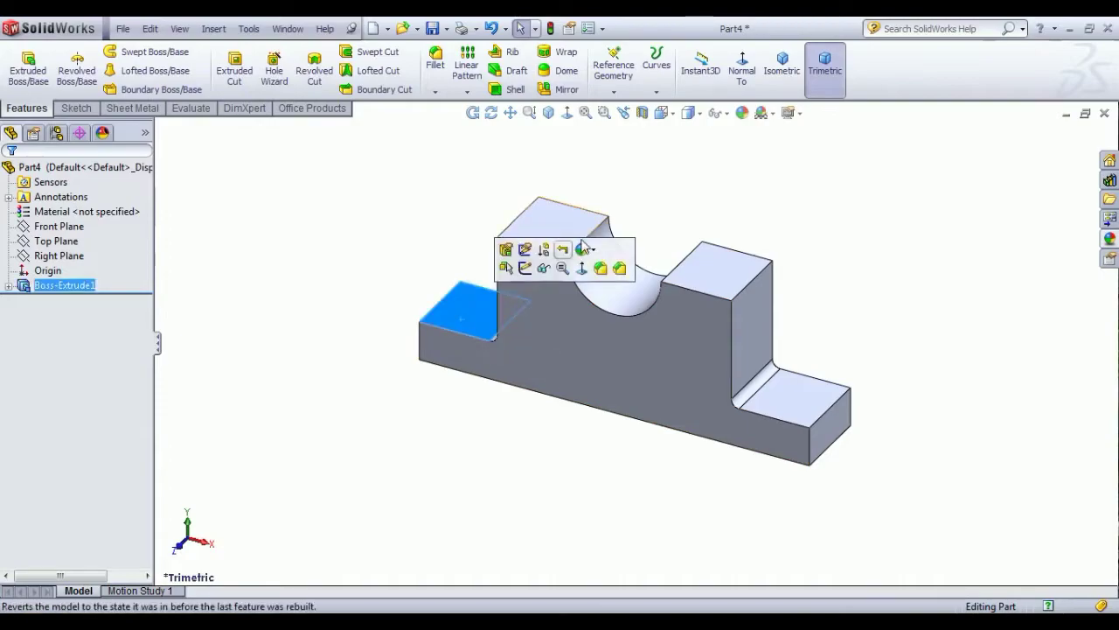
{"action": "left_click", "coordinate": [525, 268]}
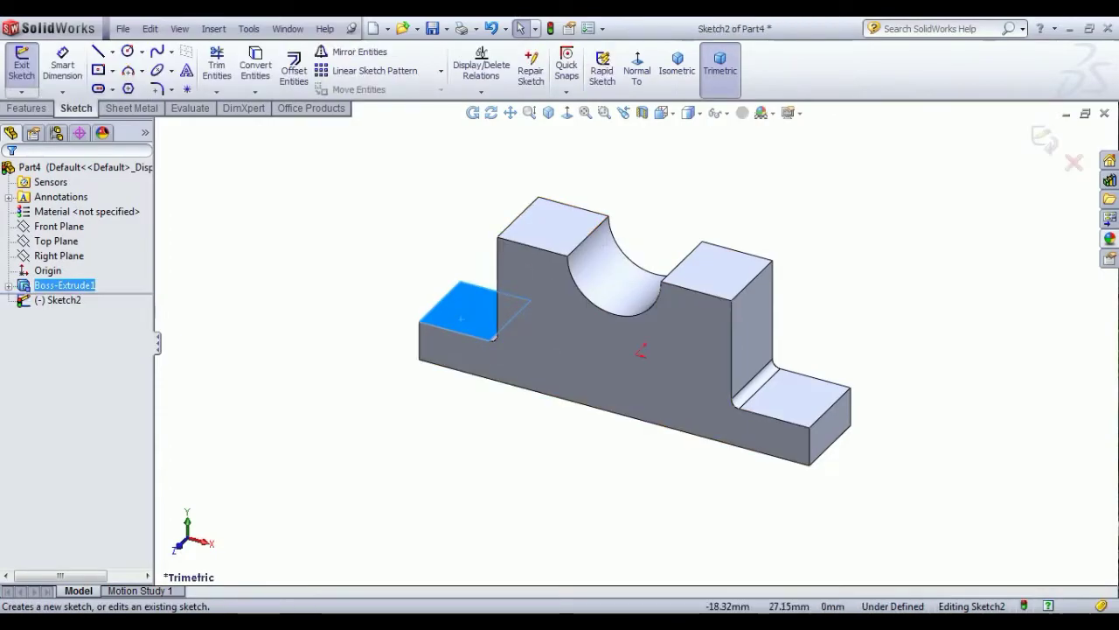
{"action": "left_click", "coordinate": [637, 68]}
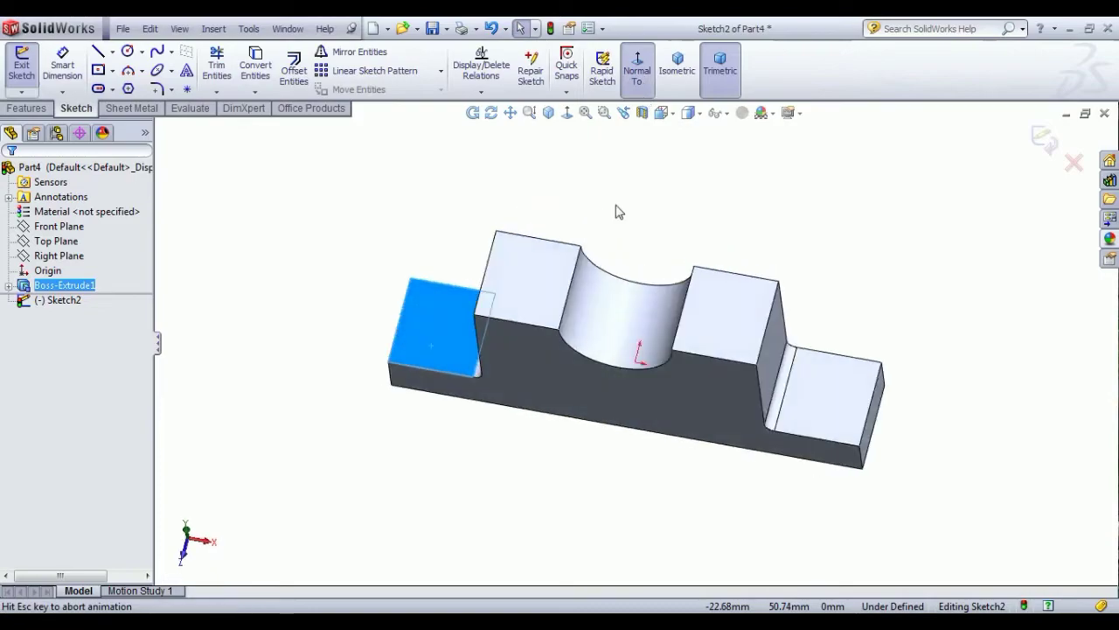
{"action": "left_click", "coordinate": [134, 54]}
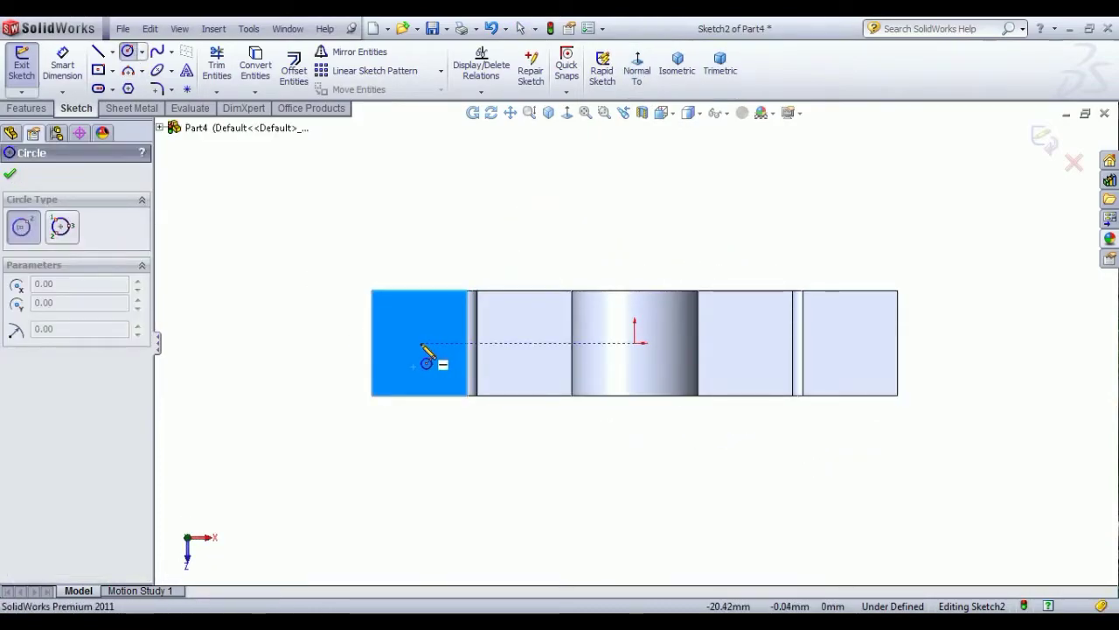
{"action": "left_click", "coordinate": [420, 343]}
{"action": "left_click", "coordinate": [429, 358]}
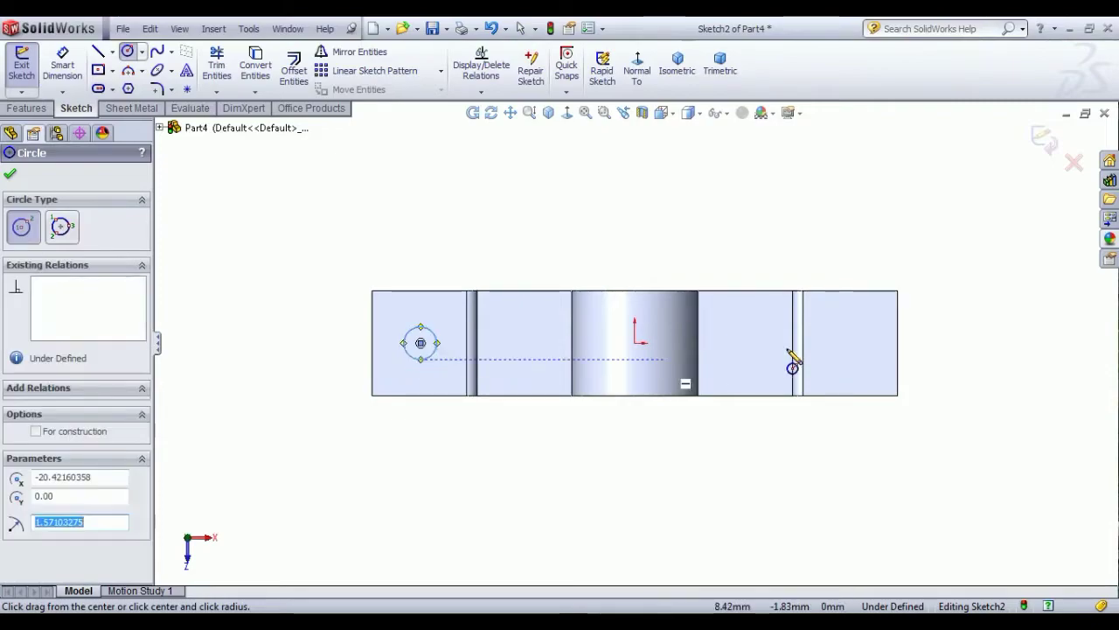
{"action": "left_click", "coordinate": [856, 343]}
{"action": "left_click", "coordinate": [863, 356]}
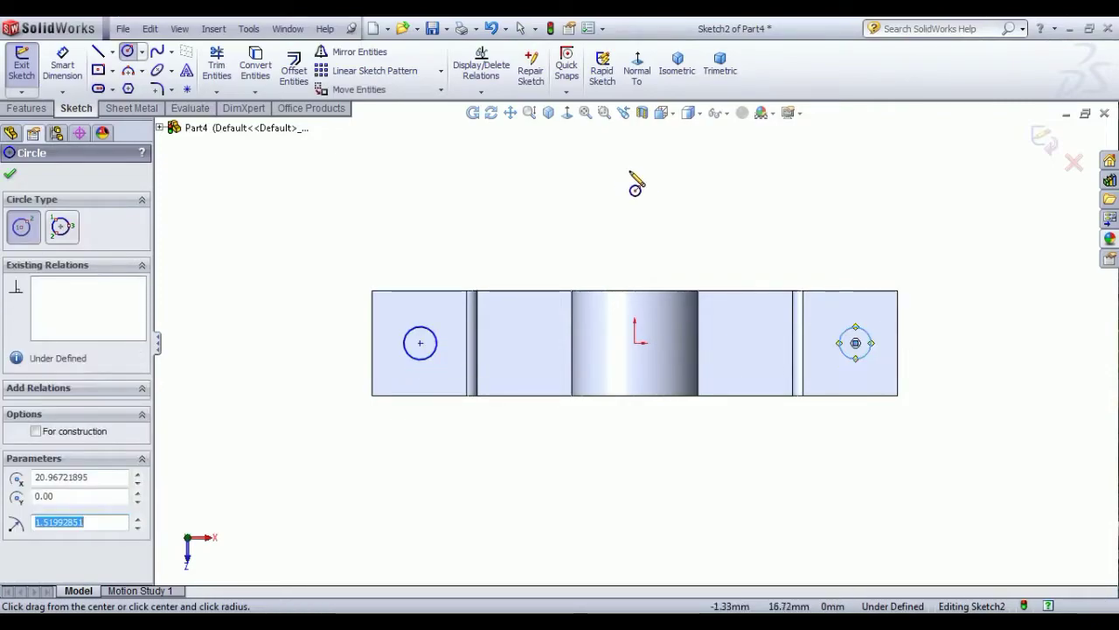
{"action": "left_click", "coordinate": [682, 189]}
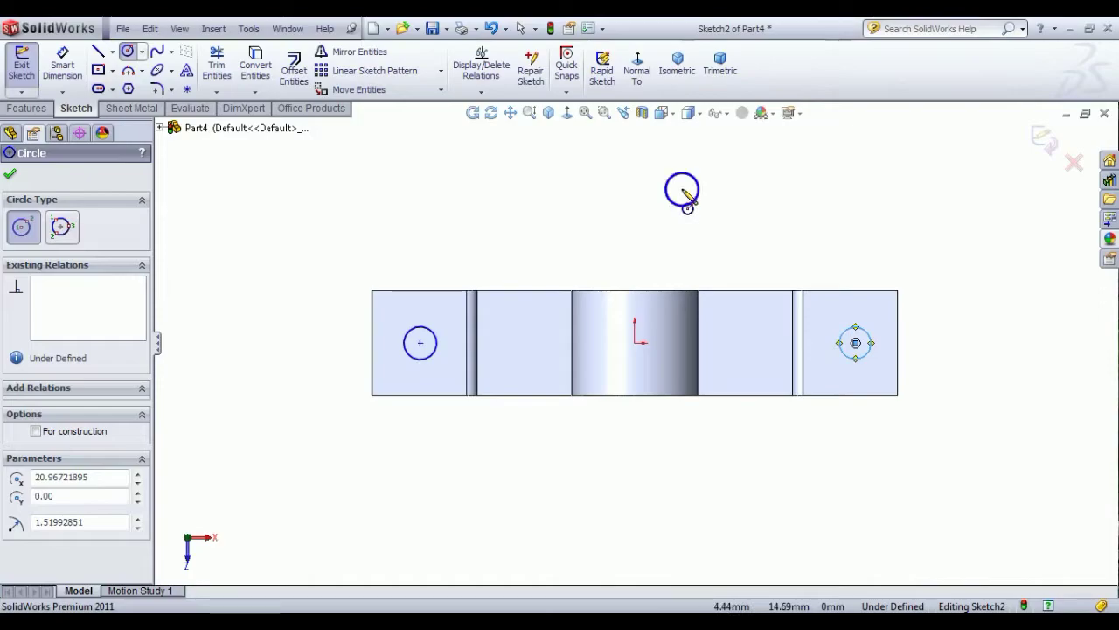
{"action": "right_click", "coordinate": [707, 174]}
{"action": "left_click", "coordinate": [738, 215]}
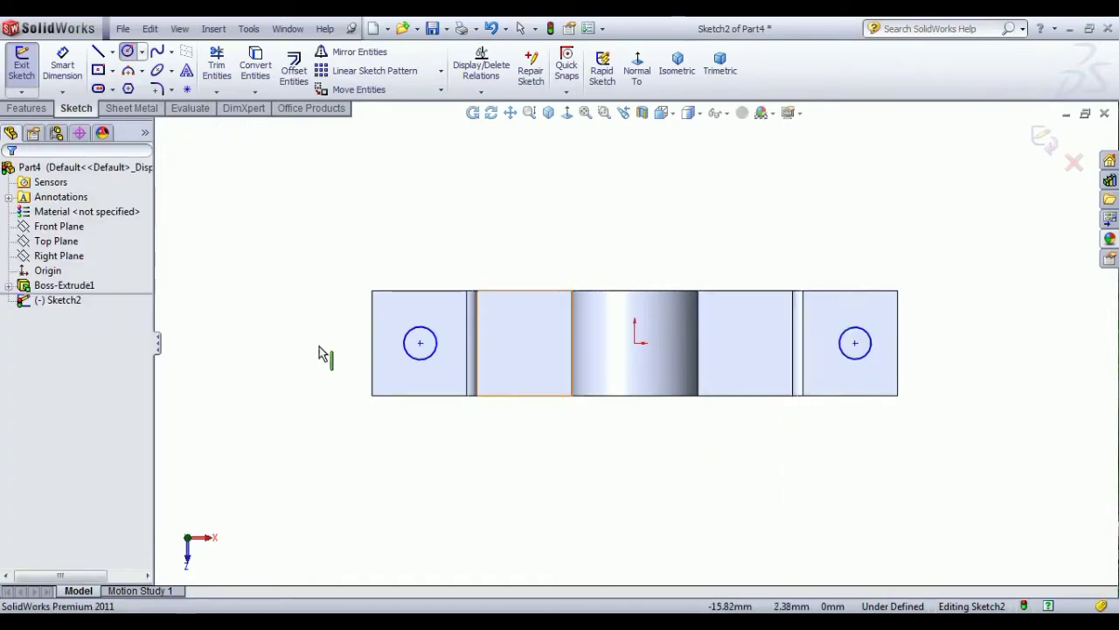
Add a horizontal relation between the two circle centres and the origin.
{"action": "left_click", "coordinate": [421, 343]}
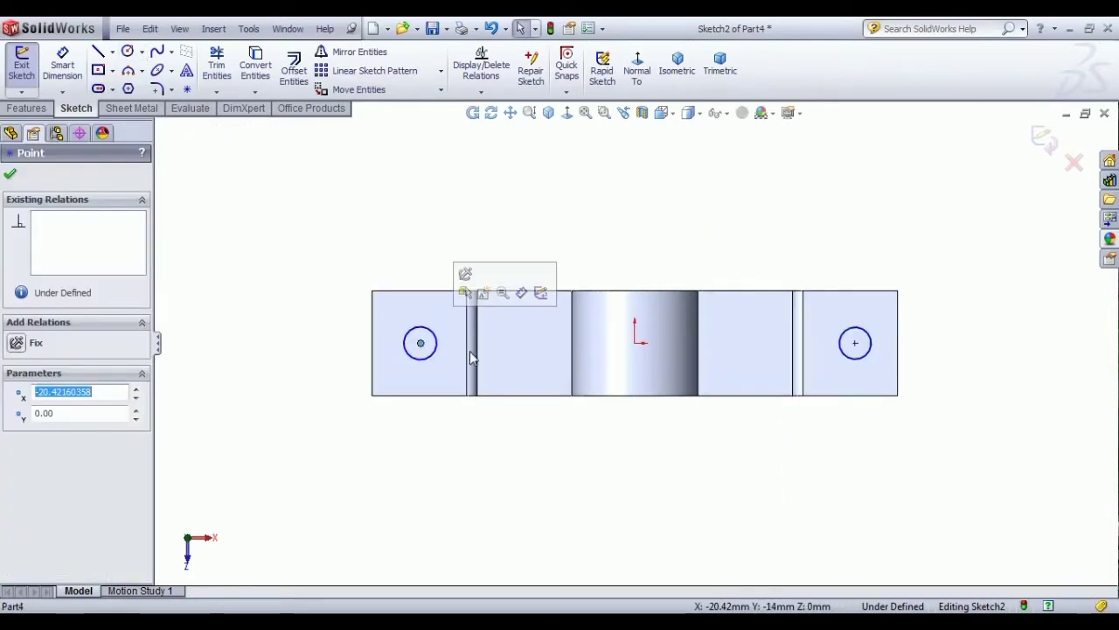
{"action": "left_click", "coordinate": [856, 343]}
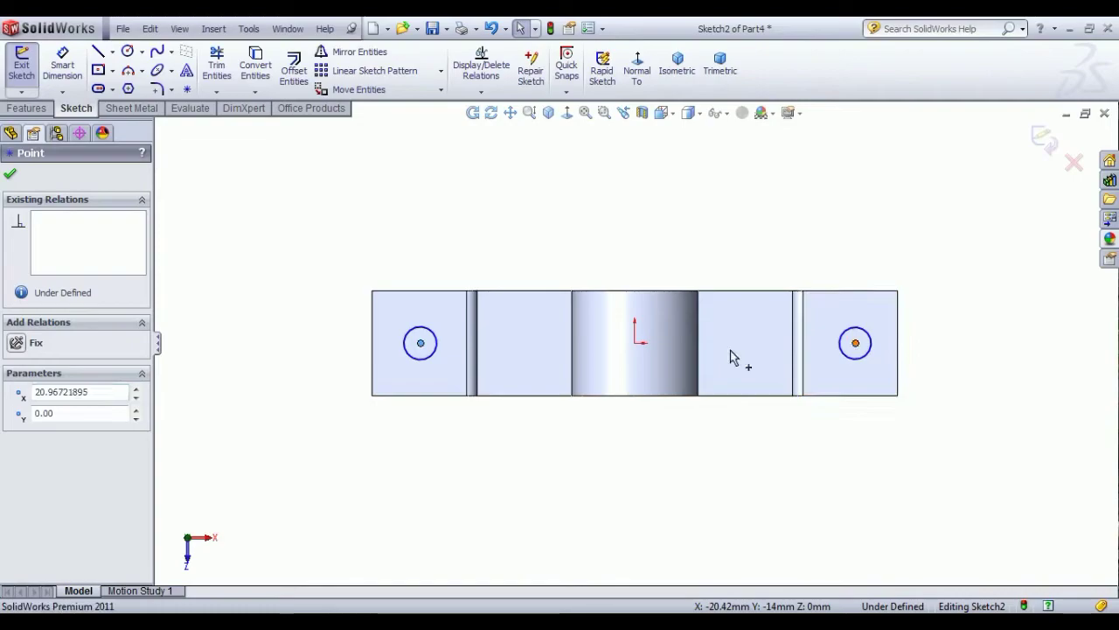
{"action": "left_click", "coordinate": [636, 343], "text": "ctrl"}
{"action": "left_click", "coordinate": [674, 277]}
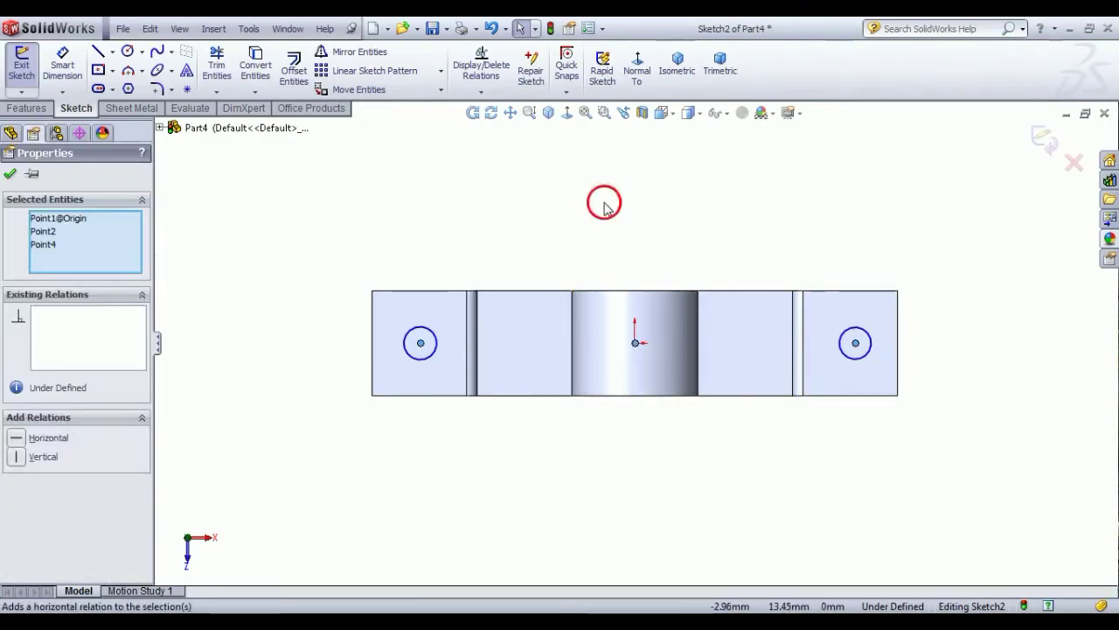
{"action": "left_click", "coordinate": [604, 200]}
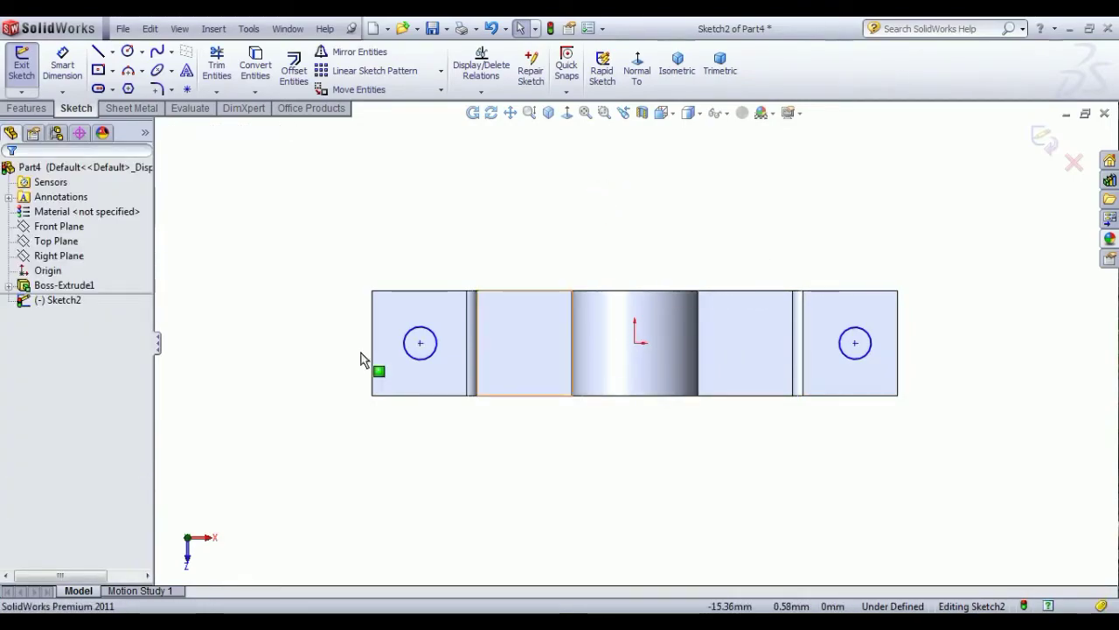
Make the two foot-hole circles equal in size.
{"action": "left_click", "coordinate": [424, 337]}
{"action": "left_click", "coordinate": [840, 342], "text": "ctrl"}
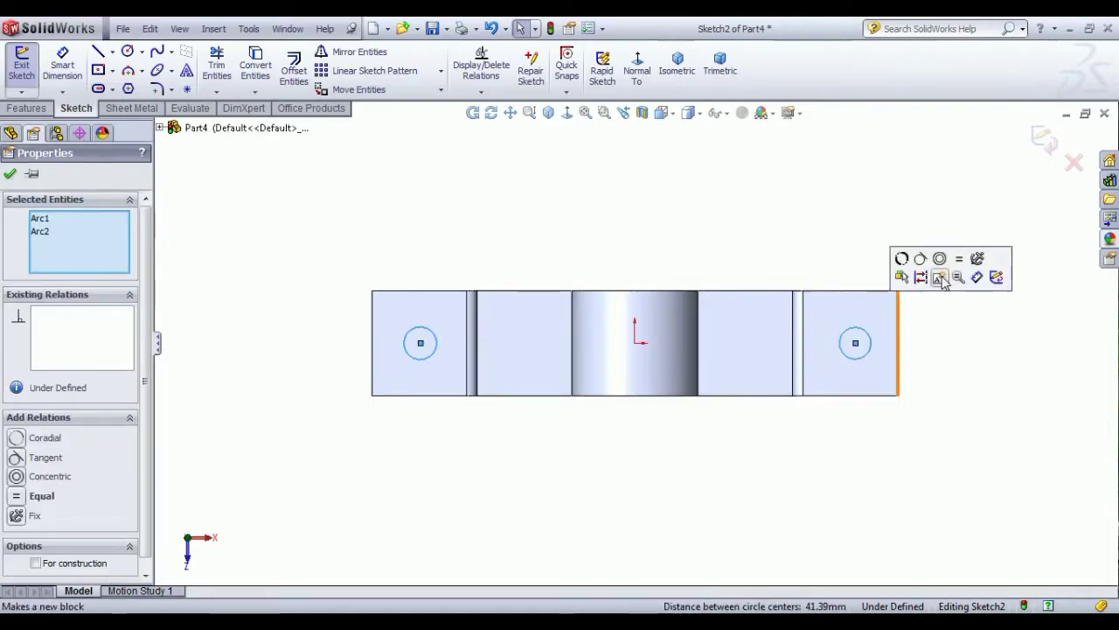
{"action": "left_click", "coordinate": [965, 232]}
{"action": "left_click", "coordinate": [882, 248]}
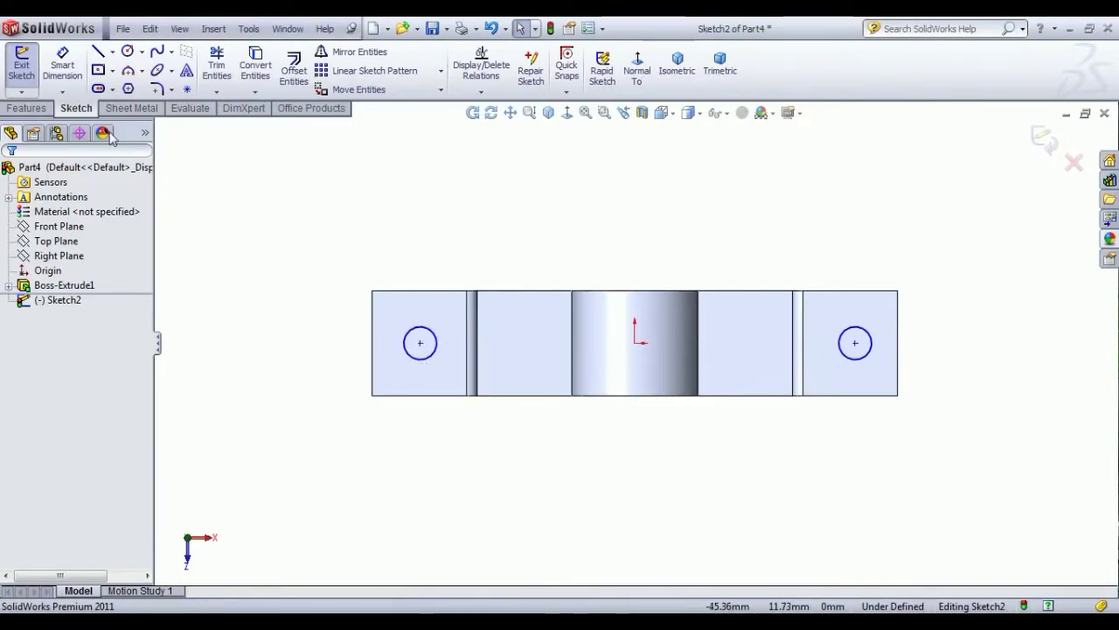
Dimension the left circle's diameter as 4 mm.
{"action": "left_click", "coordinate": [62, 66]}
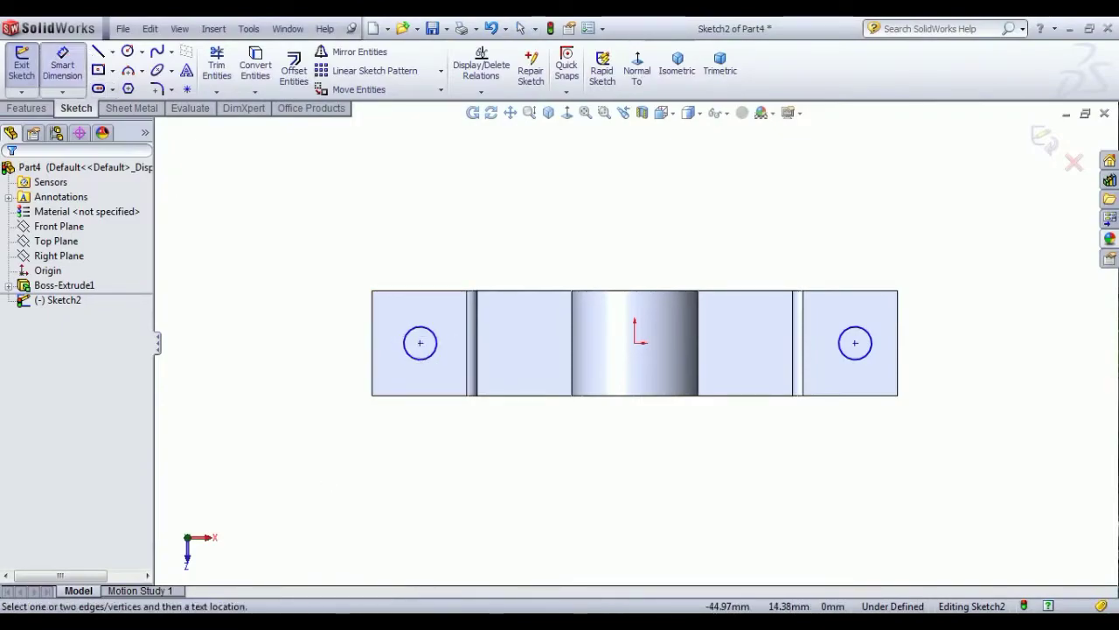
{"action": "left_click", "coordinate": [418, 337]}
{"action": "left_click", "coordinate": [441, 257]}
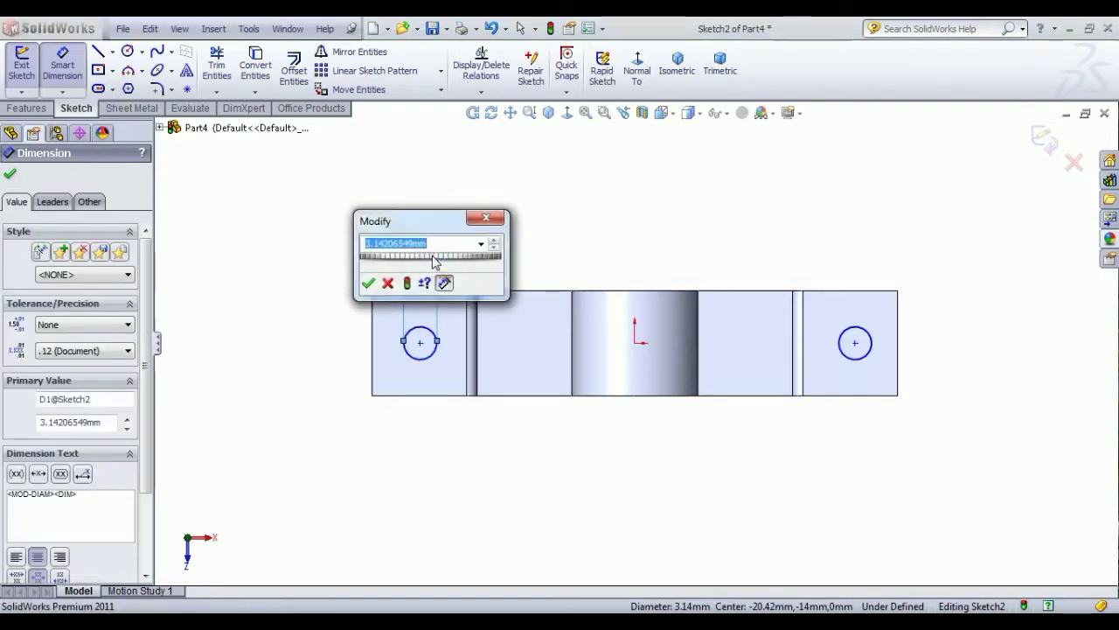
{"action": "type", "text": "4"}
{"action": "key", "text": "Return"}
Dimension the horizontal distance from the left circle's centre to the origin as 11+9 mm.
{"action": "left_click", "coordinate": [635, 341]}
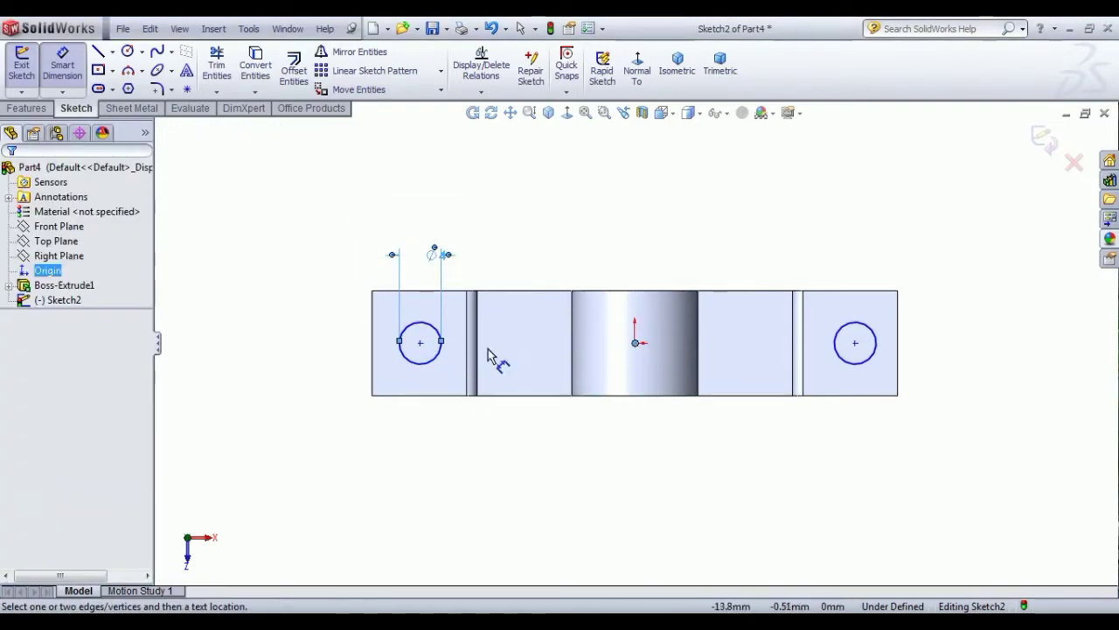
{"action": "left_click", "coordinate": [420, 342]}
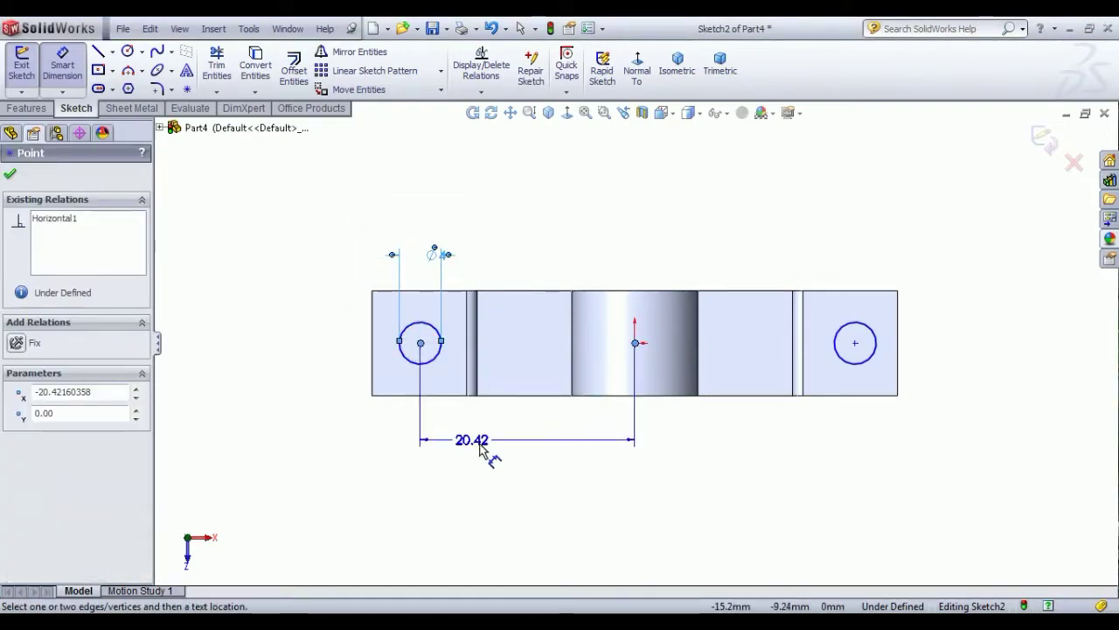
{"action": "left_click", "coordinate": [481, 444]}
{"action": "type", "text": "11+9"}
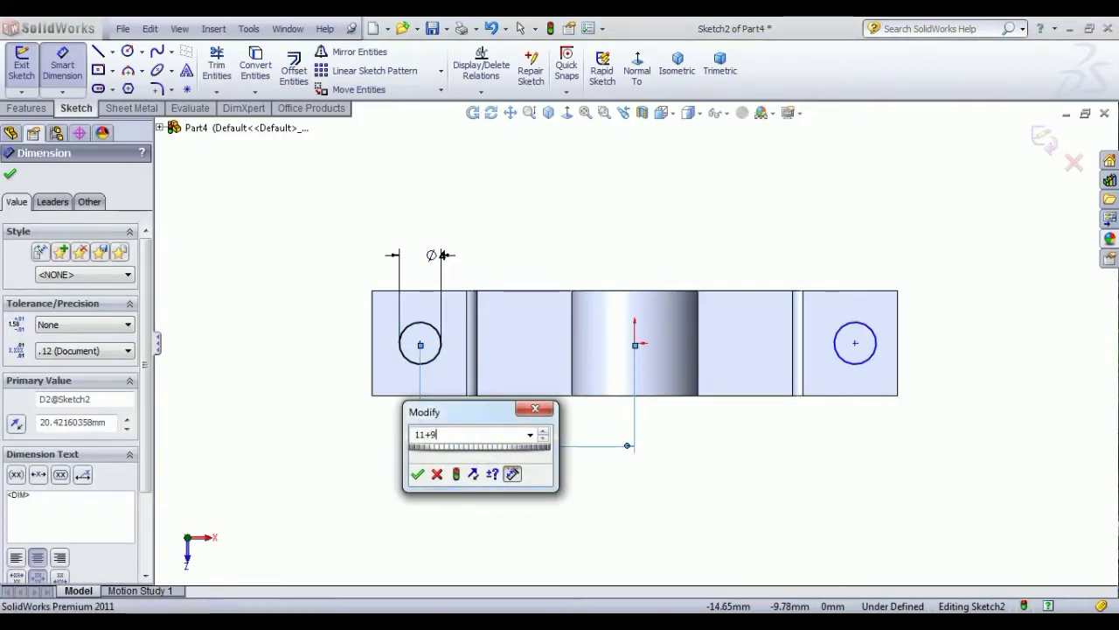
{"action": "key", "text": "Return"}
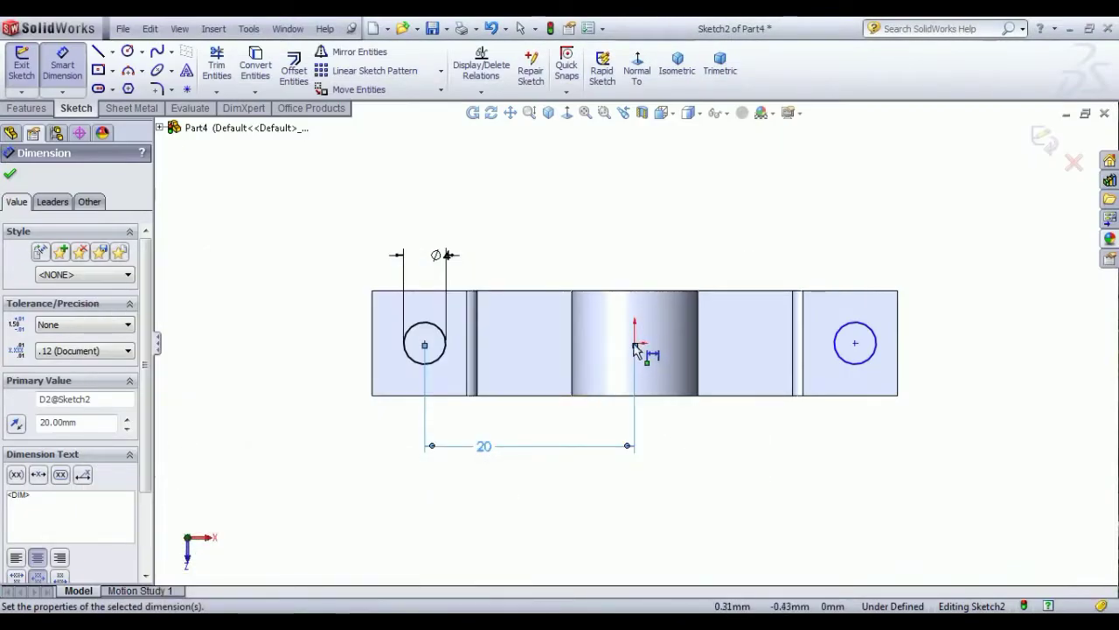
Dimension the horizontal distance from the right foot-hole circle's centre to the origin as 20 mm.
{"action": "key", "text": "Escape"}
{"action": "left_click_drag", "start_coordinate": [641, 349], "coordinate": [699, 389]}
{"action": "left_click", "coordinate": [61, 61]}
{"action": "left_click", "coordinate": [857, 343]}
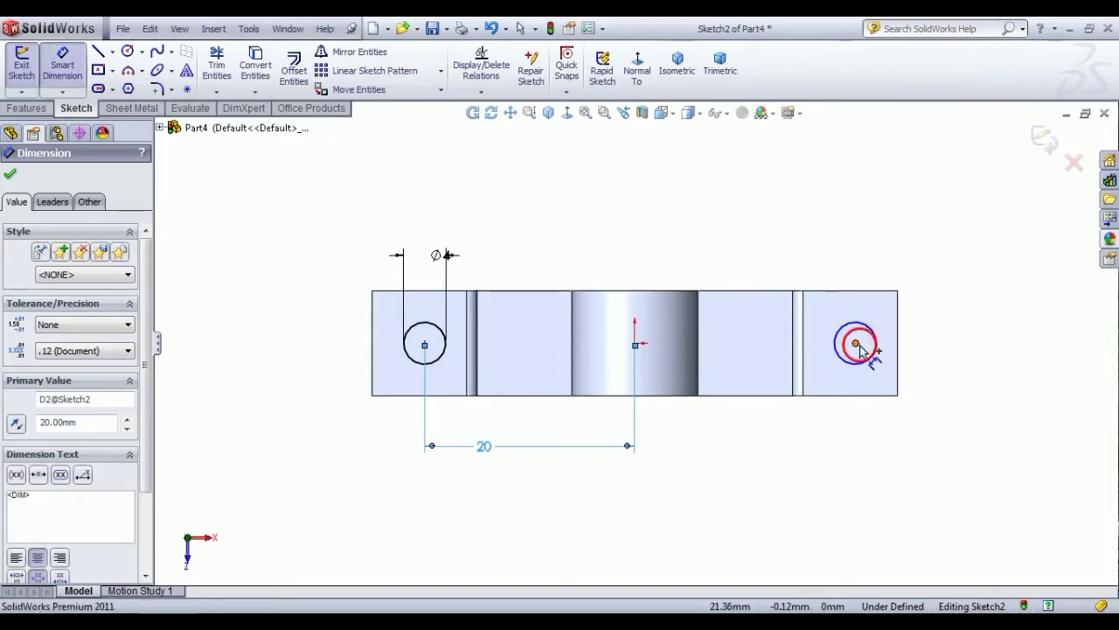
{"action": "left_click", "coordinate": [634, 345]}
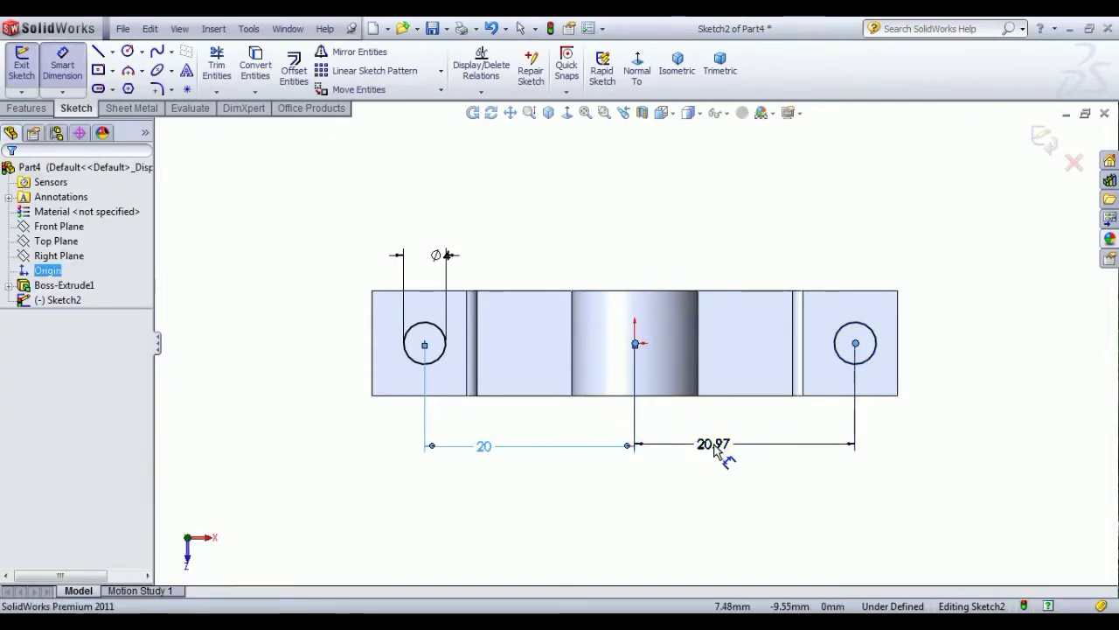
{"action": "left_click", "coordinate": [713, 447]}
{"action": "type", "text": "20"}
{"action": "key", "text": "Return"}
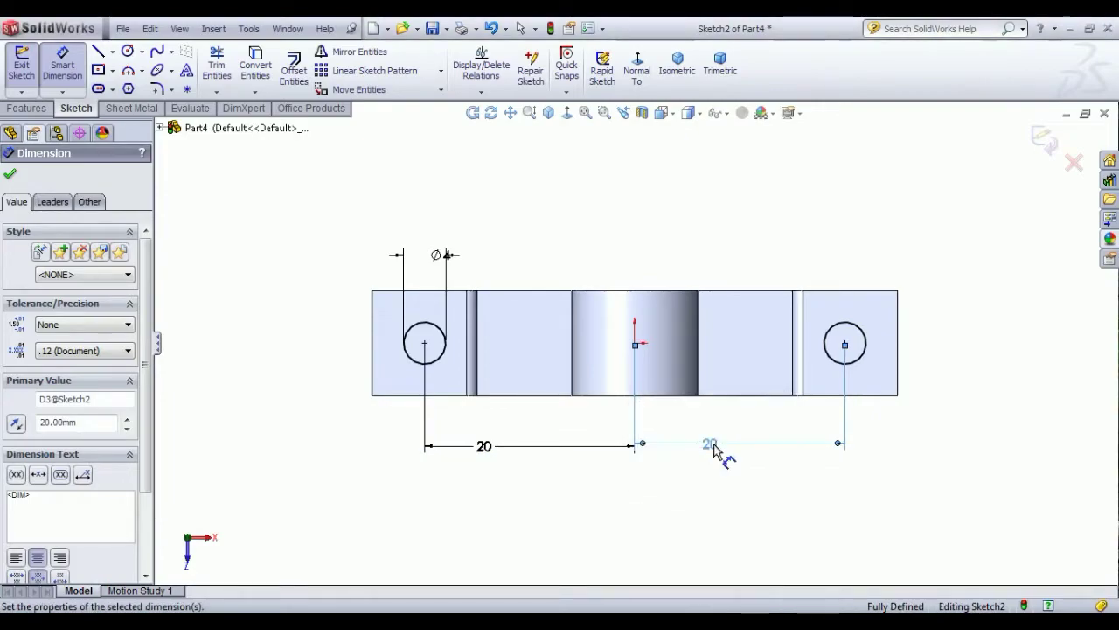
{"action": "right_click", "coordinate": [661, 226]}
{"action": "left_click", "coordinate": [689, 233]}
Cut the two foot-hole circles through all of the bearing block.
{"action": "left_click", "coordinate": [12, 67]}
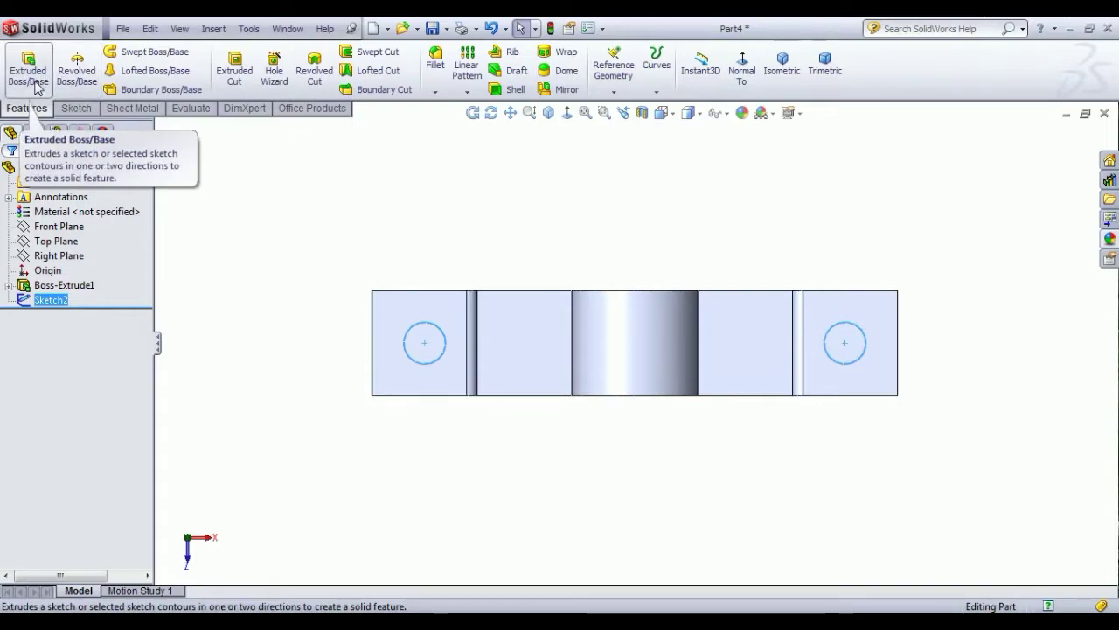
{"action": "left_click", "coordinate": [234, 70]}
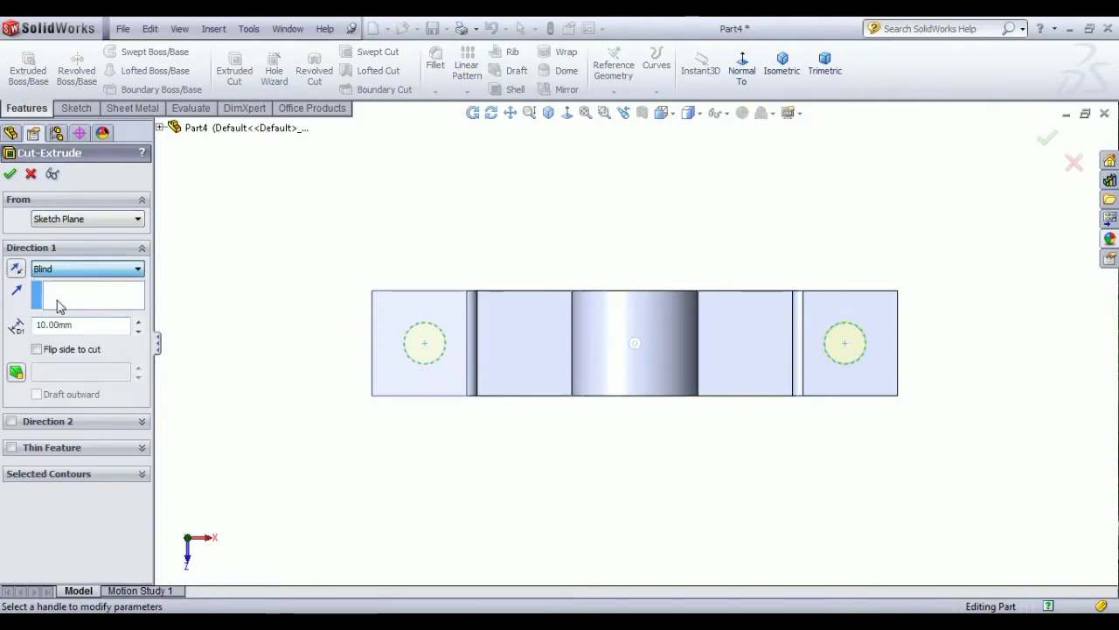
{"action": "left_click", "coordinate": [66, 268]}
{"action": "left_click", "coordinate": [63, 294]}
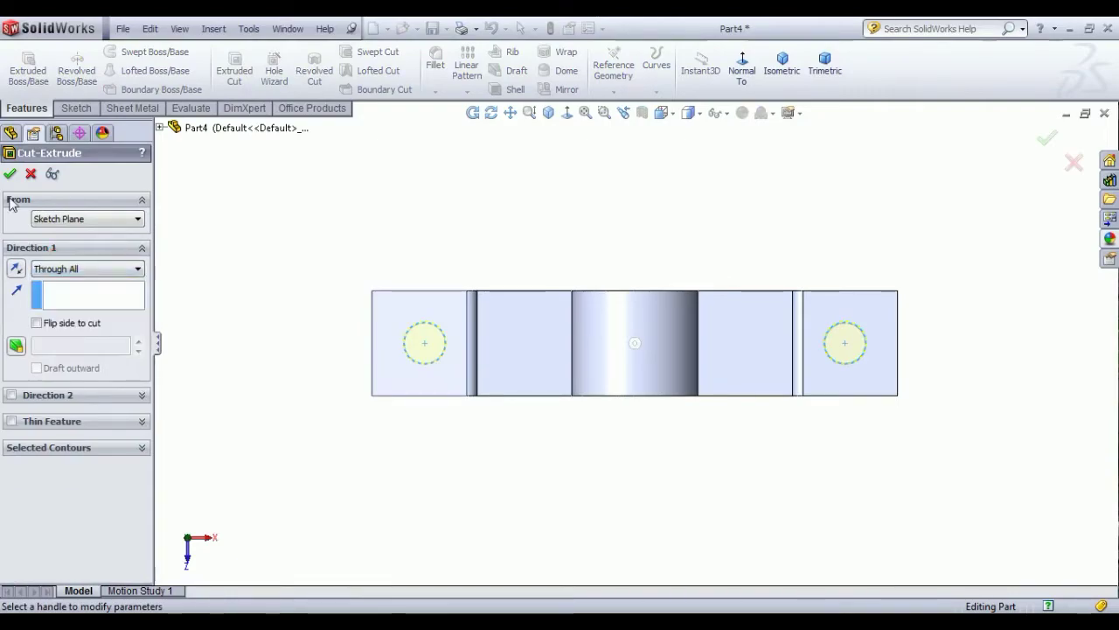
{"action": "left_click", "coordinate": [13, 176]}
Start a sketch on the top face of the block's right pillar, face it straight on, and check the drawing's hole layout.
{"action": "middle_click_drag", "start_coordinate": [674, 559], "coordinate": [629, 314]}
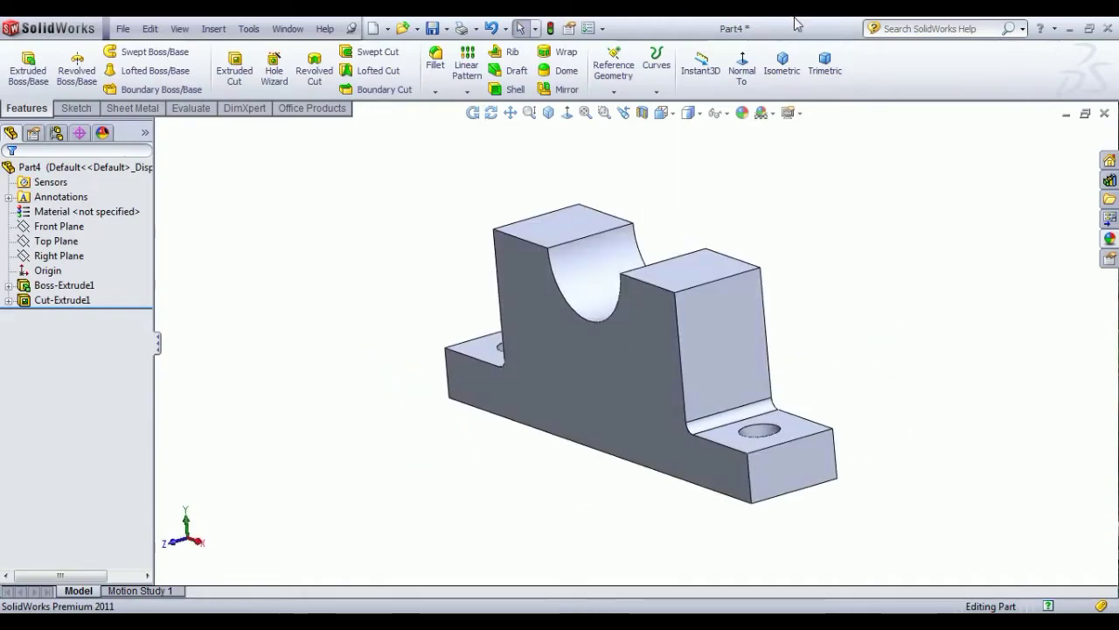
{"action": "left_click", "coordinate": [782, 63]}
{"action": "left_click", "coordinate": [702, 328]}
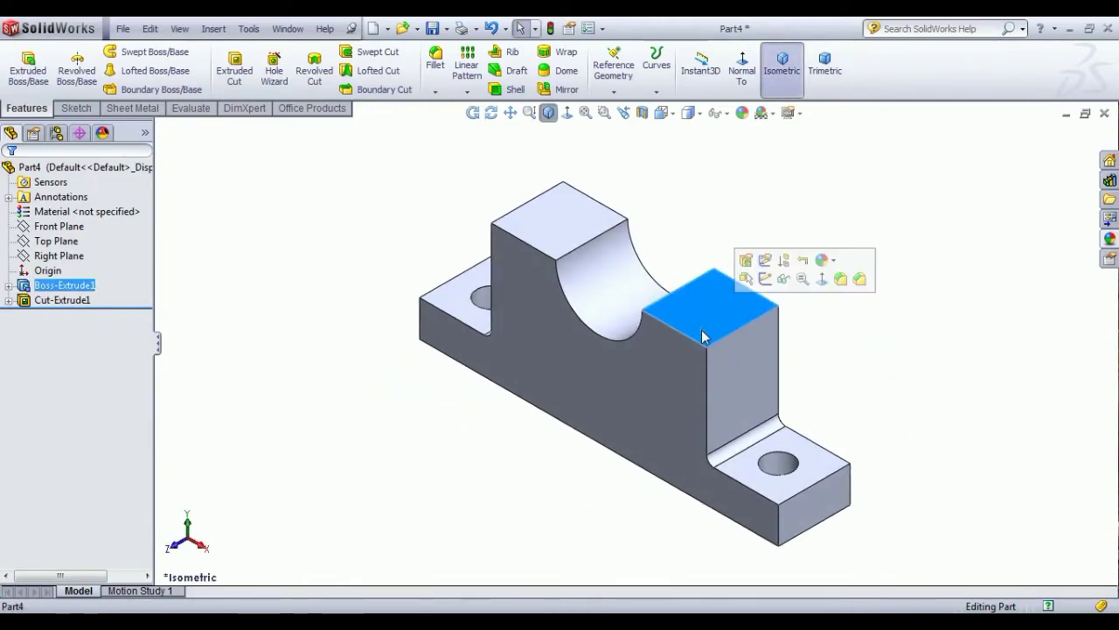
{"action": "left_click", "coordinate": [774, 279]}
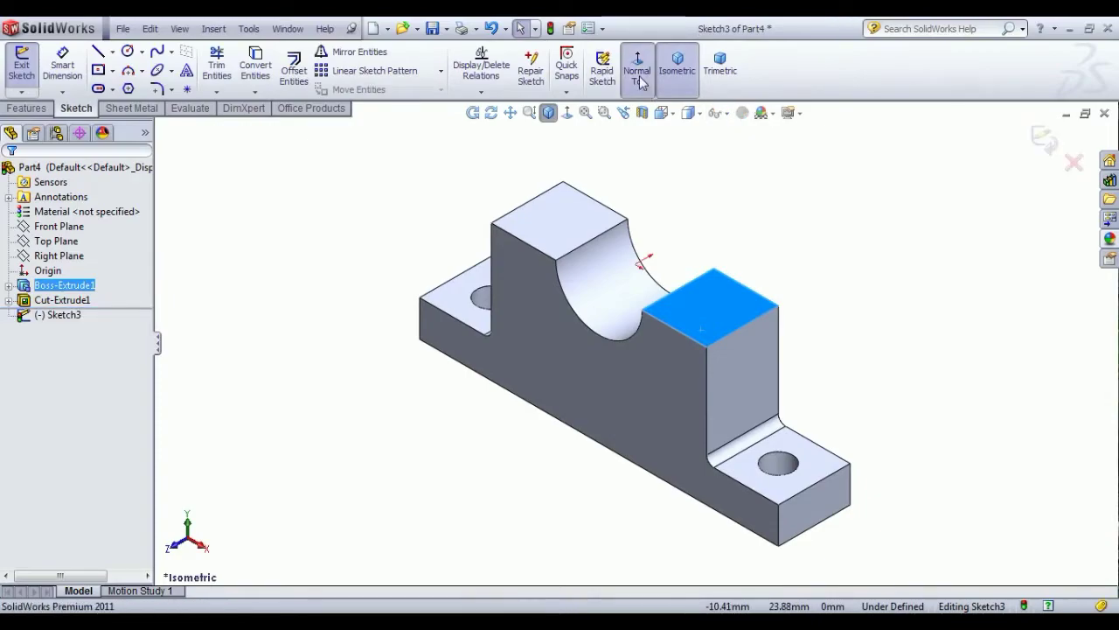
{"action": "left_click", "coordinate": [639, 81]}
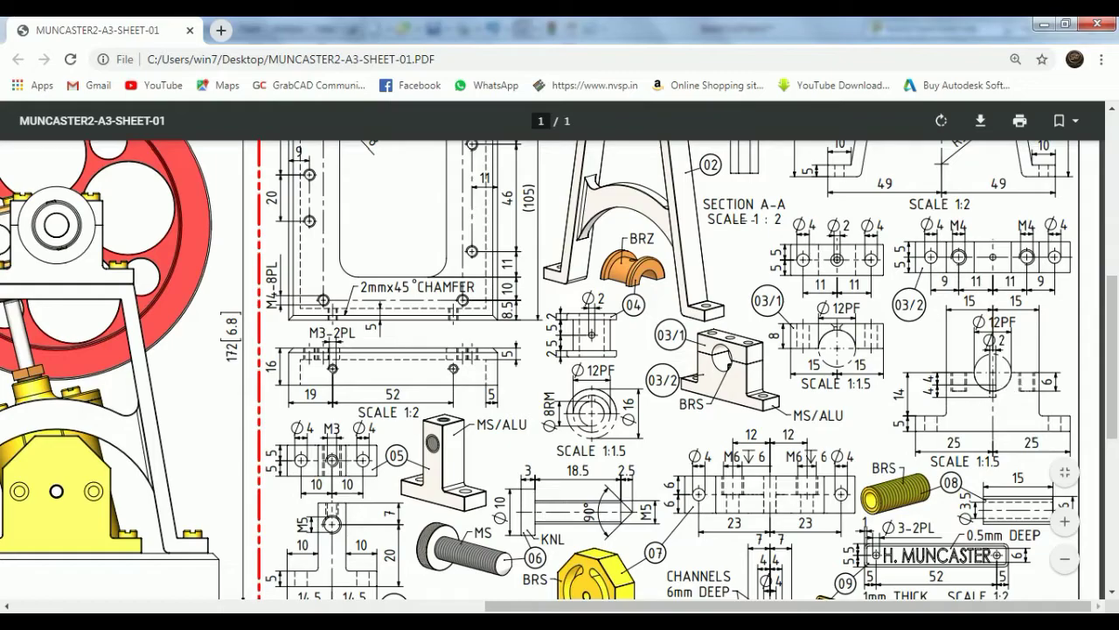
{"action": "key", "text": "alt+Tab"}
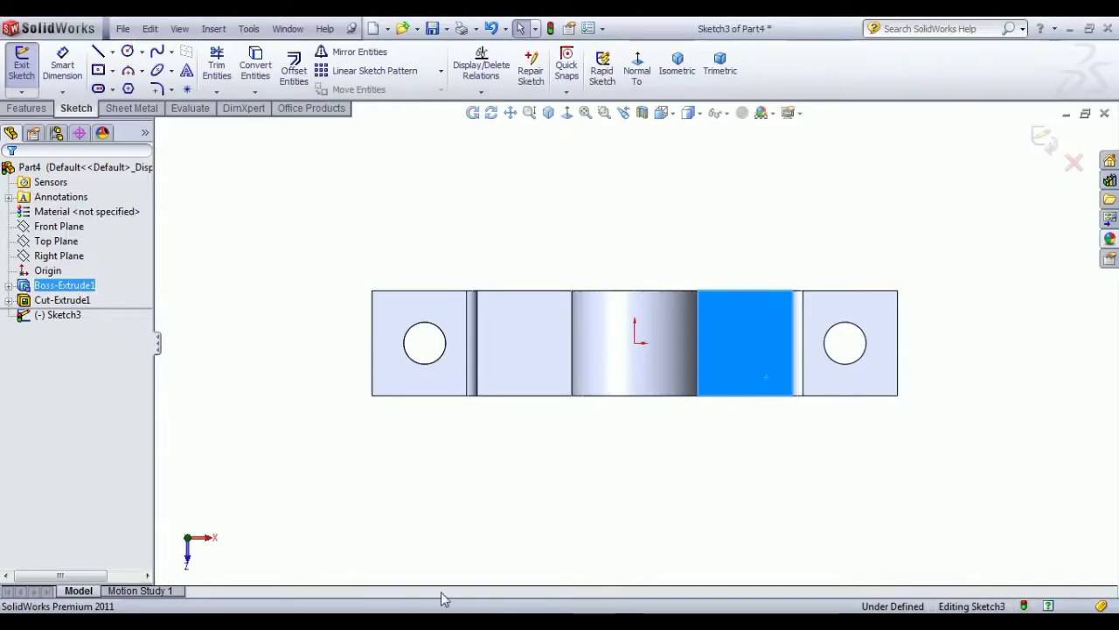
Sketch two circles level with the origin, about 3.7 mm diameter on the left pillar and about 2.6 mm on the right pillar.
{"action": "left_click", "coordinate": [128, 52]}
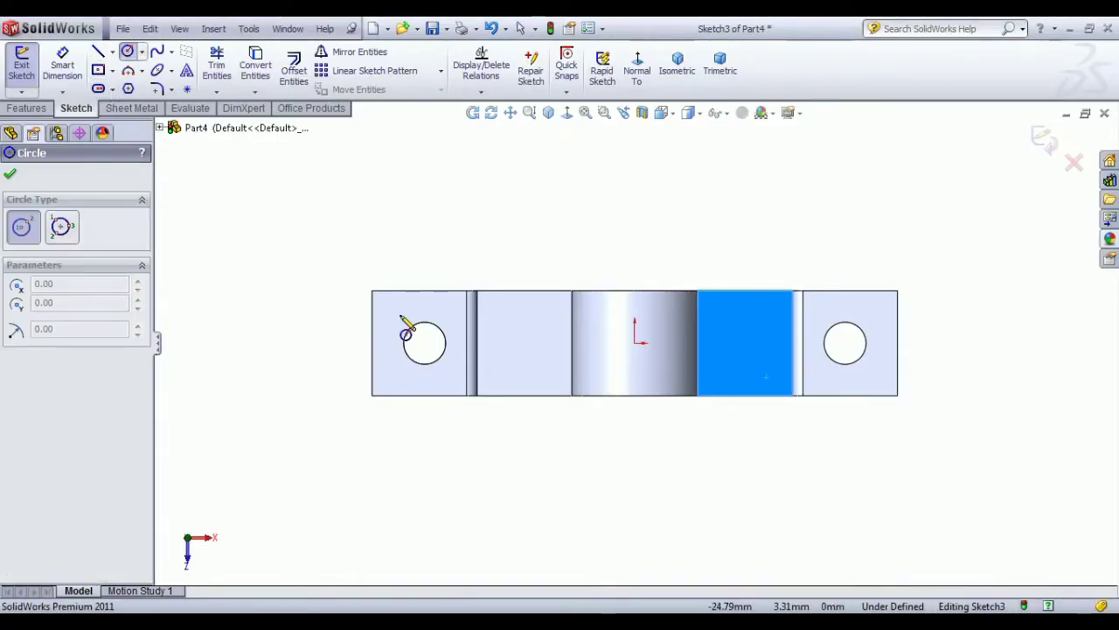
{"action": "left_click_drag", "start_coordinate": [523, 343], "coordinate": [536, 357]}
{"action": "left_click_drag", "start_coordinate": [753, 342], "coordinate": [762, 353]}
{"action": "right_click", "coordinate": [678, 234]}
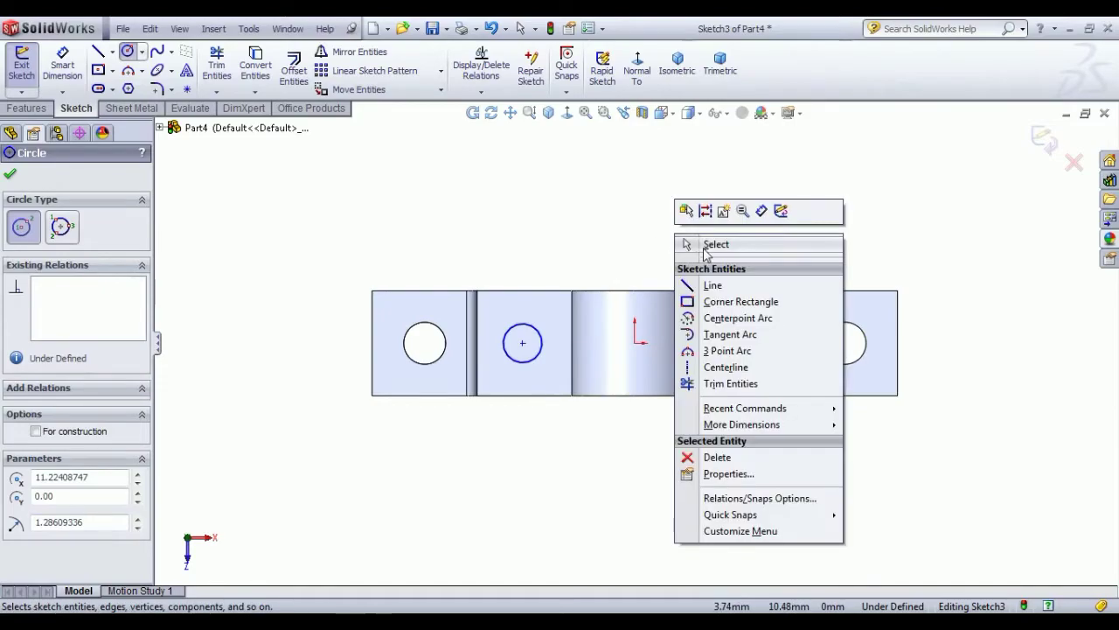
{"action": "left_click", "coordinate": [697, 247]}
Make the two pillar circles equal in size.
{"action": "left_click", "coordinate": [537, 359]}
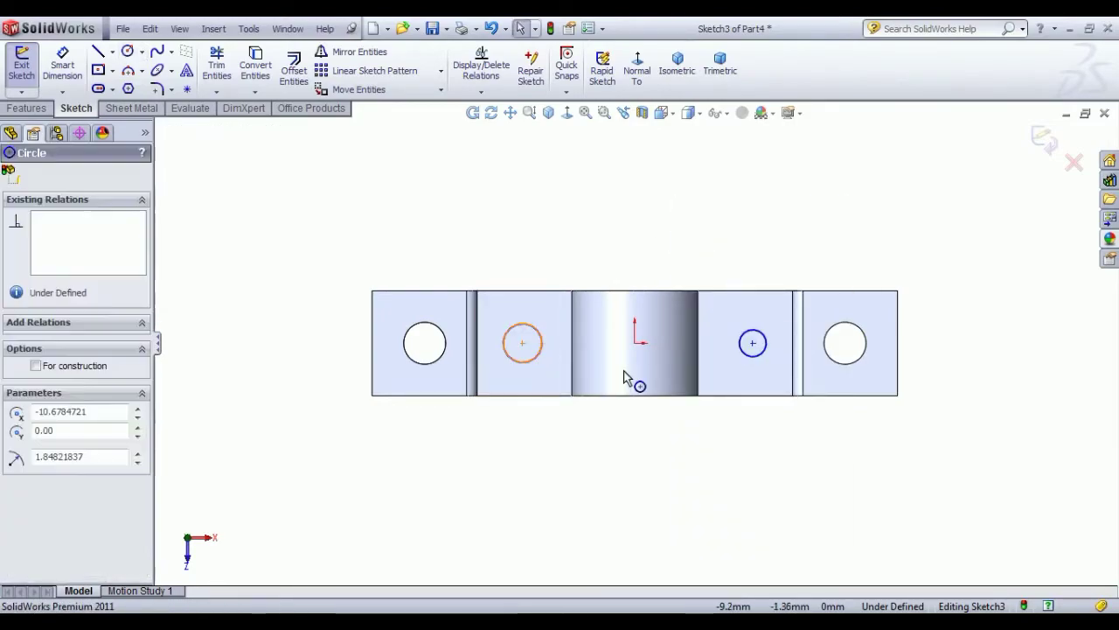
{"action": "left_click", "coordinate": [746, 356], "text": "ctrl"}
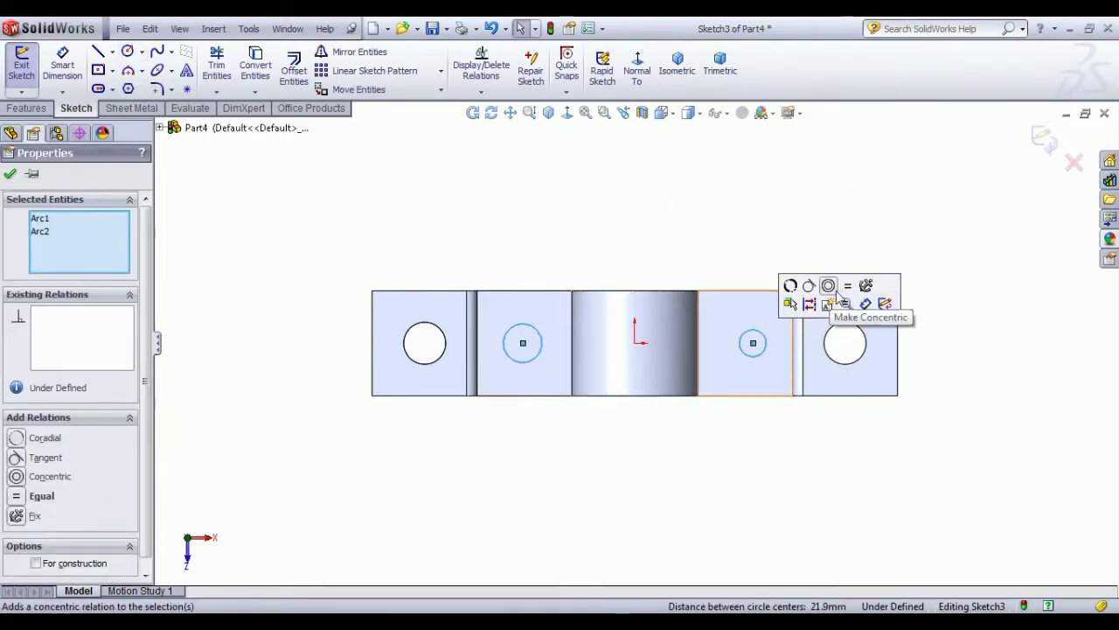
{"action": "left_click", "coordinate": [849, 288]}
{"action": "left_click", "coordinate": [690, 229]}
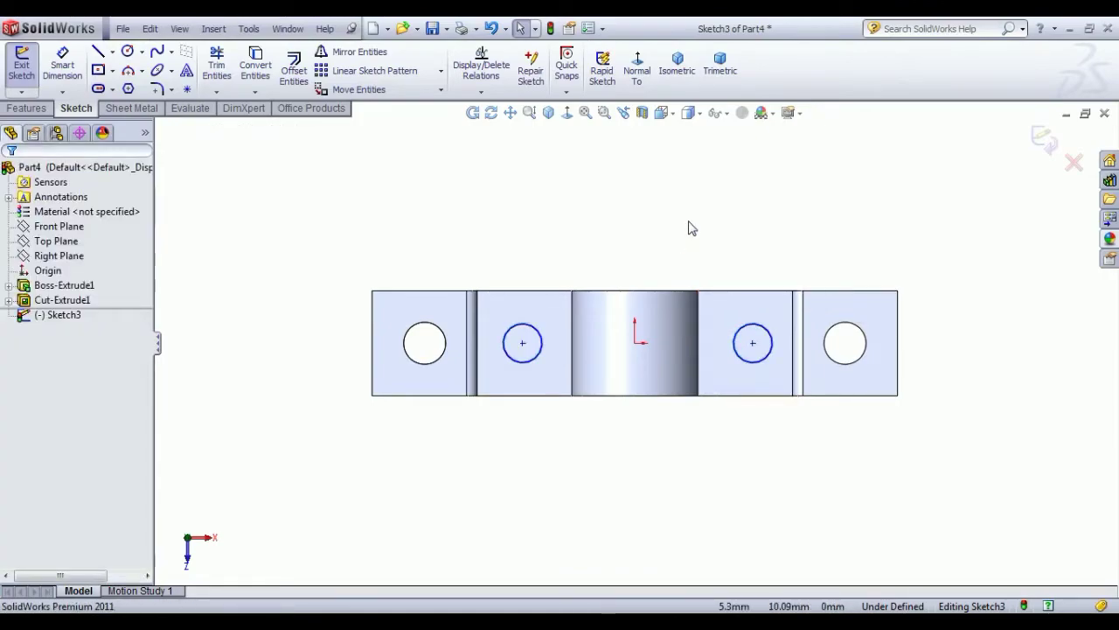
Add a horizontal relation between the two pillar circles' centres and the origin.
{"action": "left_click", "coordinate": [523, 343]}
{"action": "left_click", "coordinate": [752, 344], "text": "ctrl"}
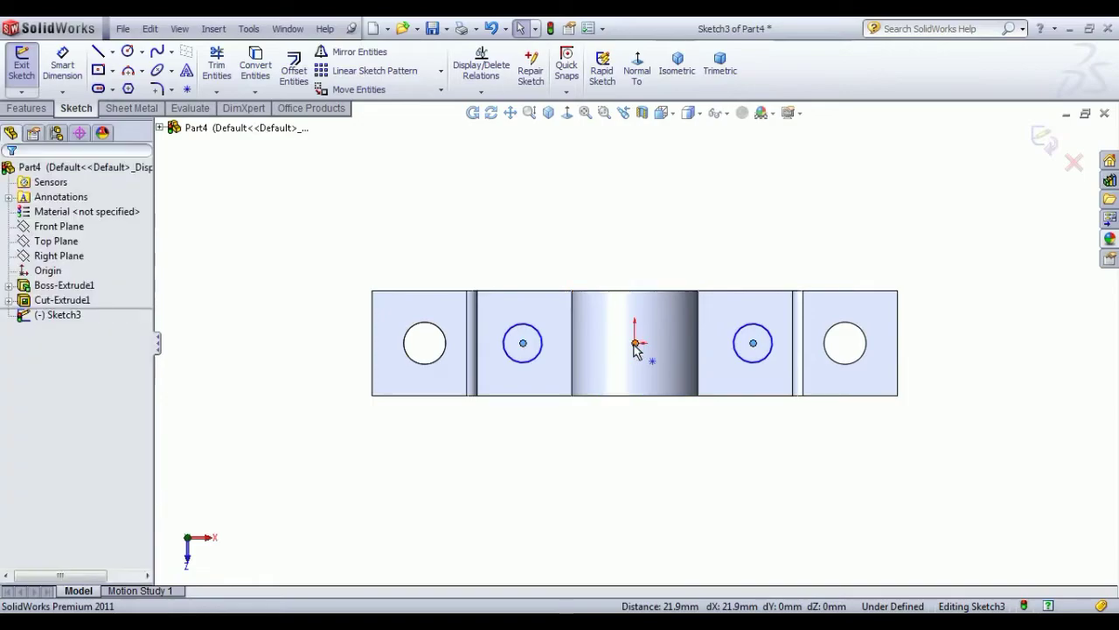
{"action": "left_click", "coordinate": [634, 345], "text": "ctrl"}
{"action": "left_click", "coordinate": [614, 224]}
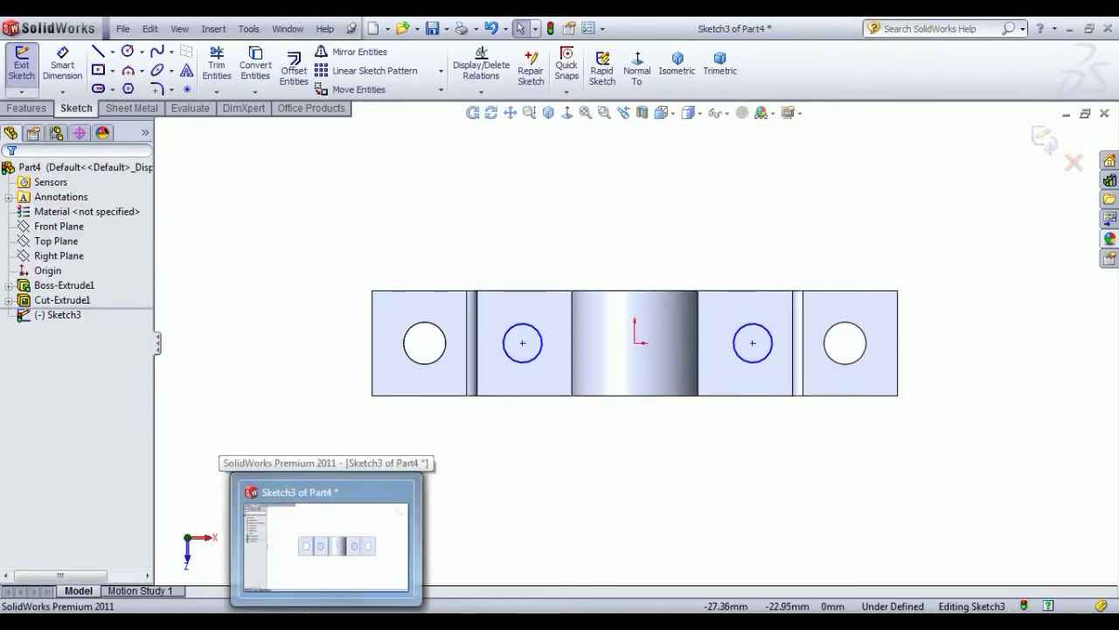
Check the upper hole spacing in the PDF drawing and dimension the left pillar circle's centre 11 mm from the origin.
{"action": "left_click", "coordinate": [328, 625]}
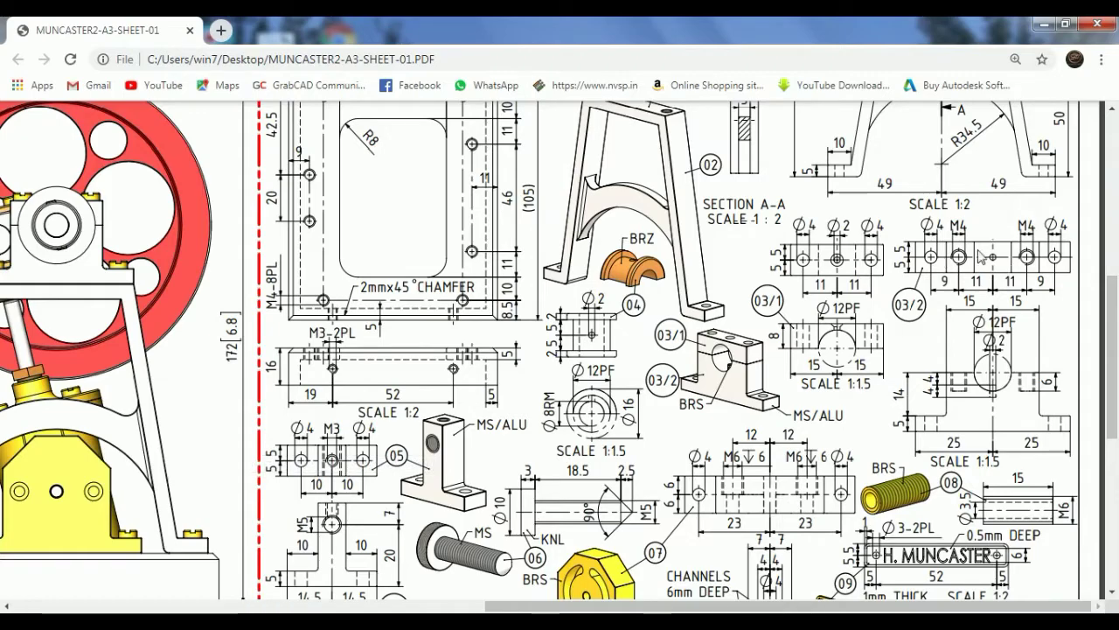
{"action": "left_click", "coordinate": [328, 626]}
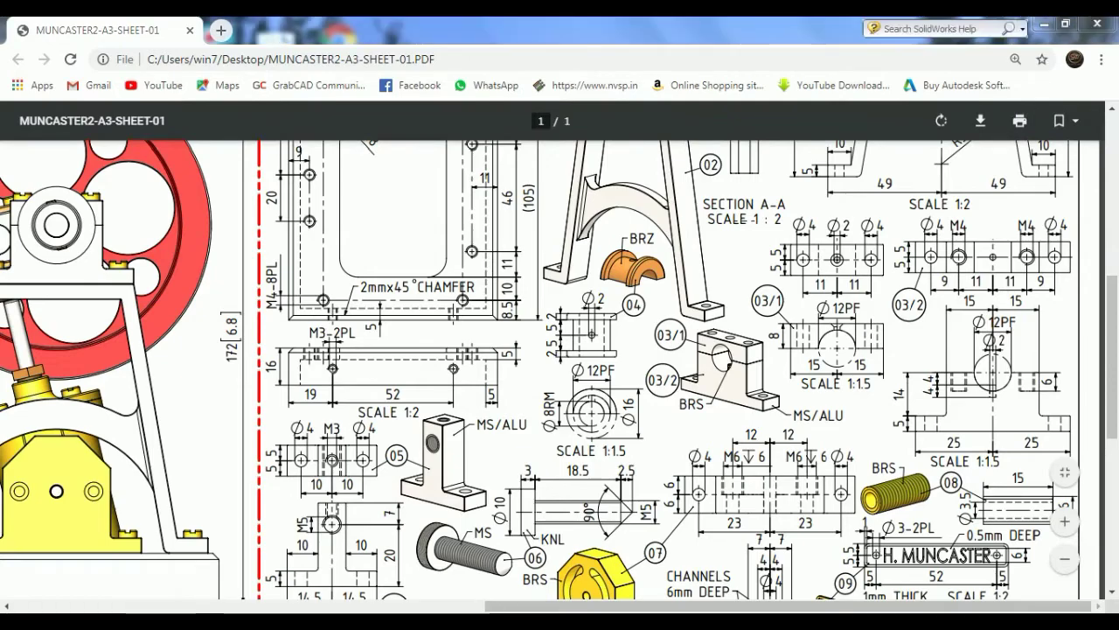
{"action": "left_click", "coordinate": [62, 66]}
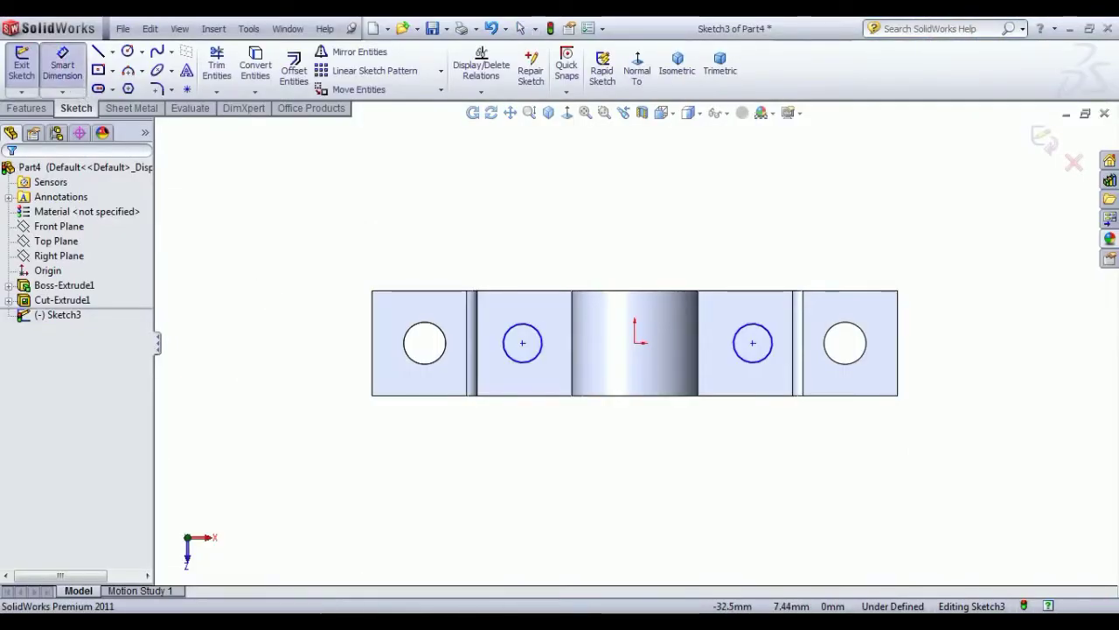
{"action": "left_click", "coordinate": [523, 343]}
{"action": "left_click", "coordinate": [635, 343]}
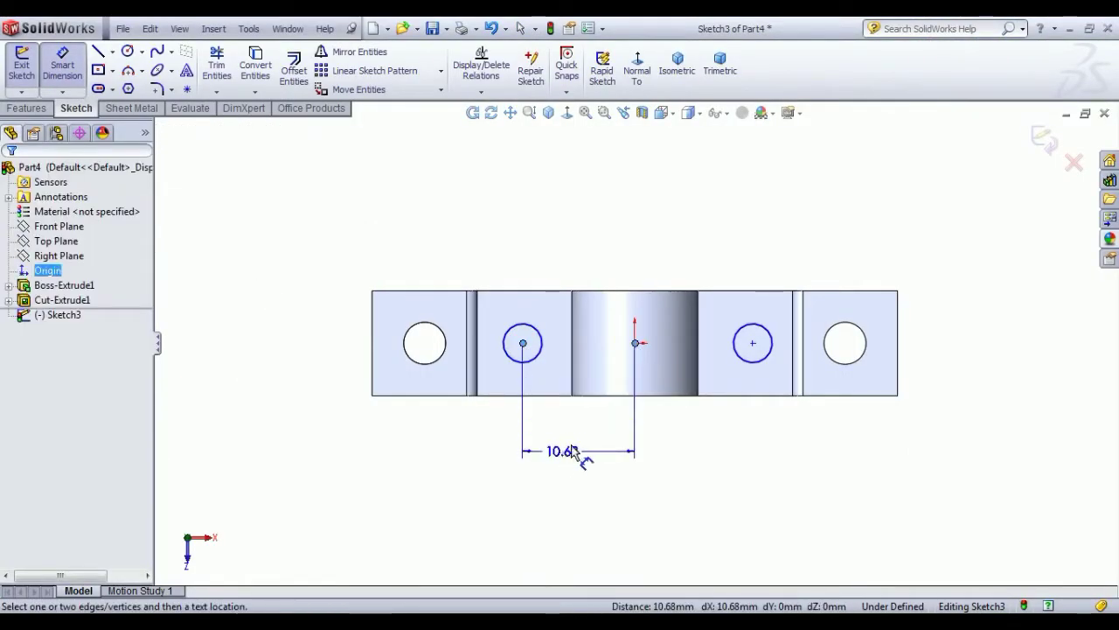
{"action": "left_click", "coordinate": [575, 446]}
{"action": "type", "text": "11"}
{"action": "key", "text": "Return"}
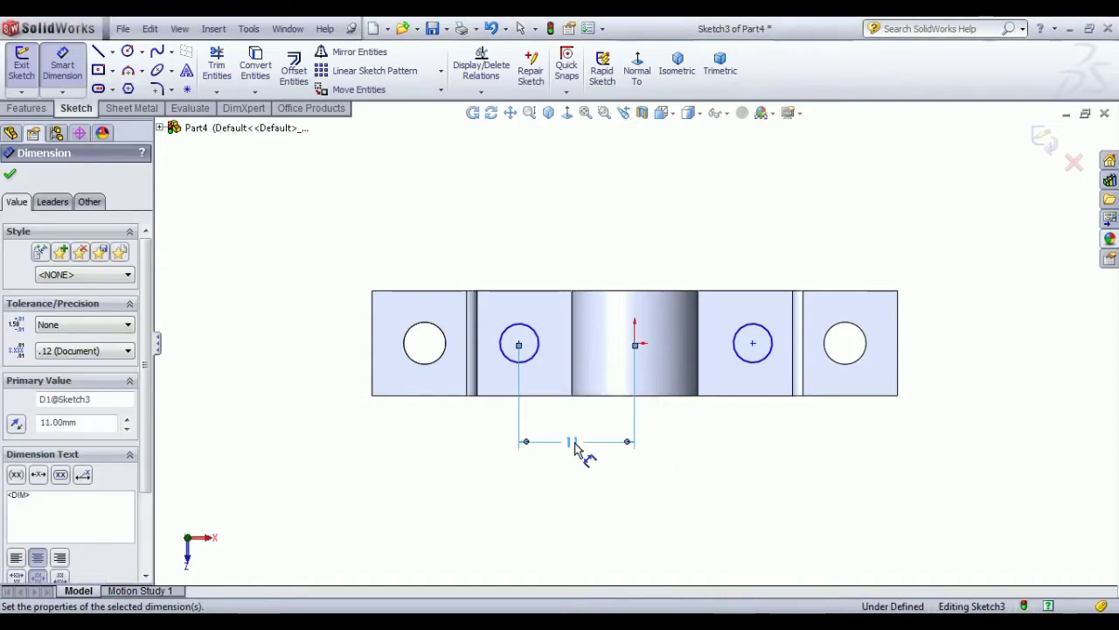
Dimension the left pillar circle's diameter as 4 mm.
{"action": "left_click", "coordinate": [526, 323]}
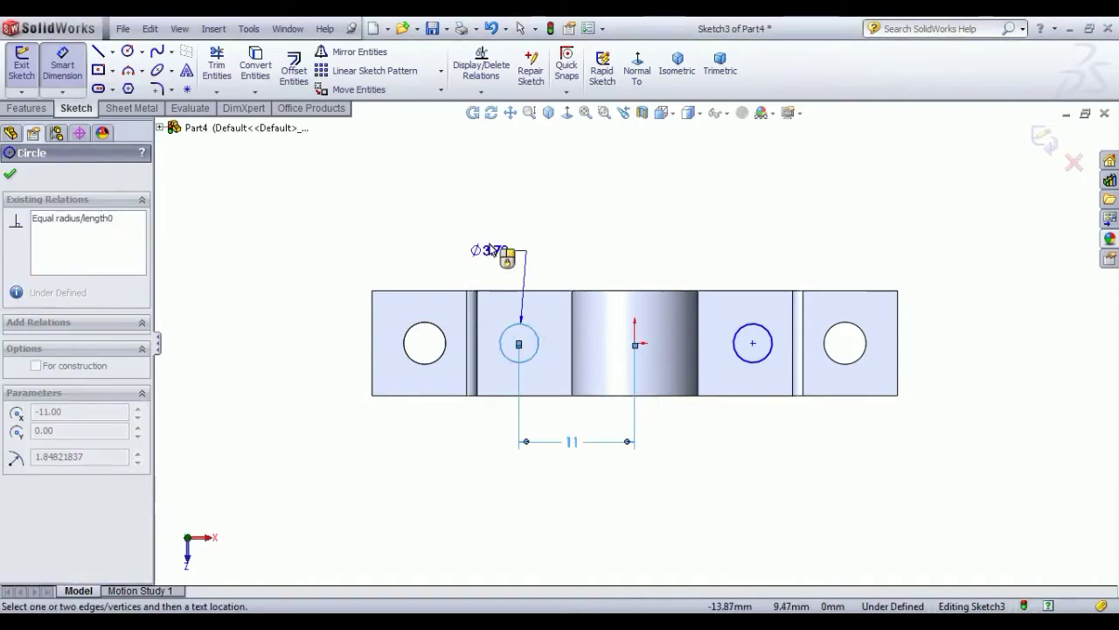
{"action": "left_click", "coordinate": [472, 246]}
{"action": "type", "text": "4"}
{"action": "key", "text": "Return"}
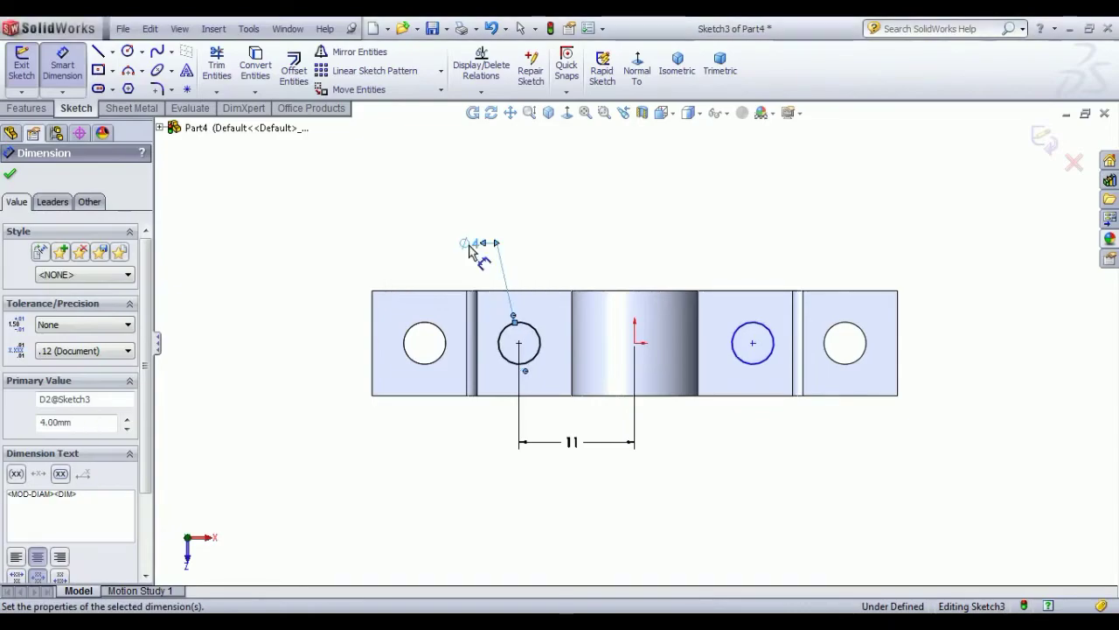
Dimension the horizontal distance from the origin to the right pillar circle's centre as 11 mm.
{"action": "left_click", "coordinate": [636, 343]}
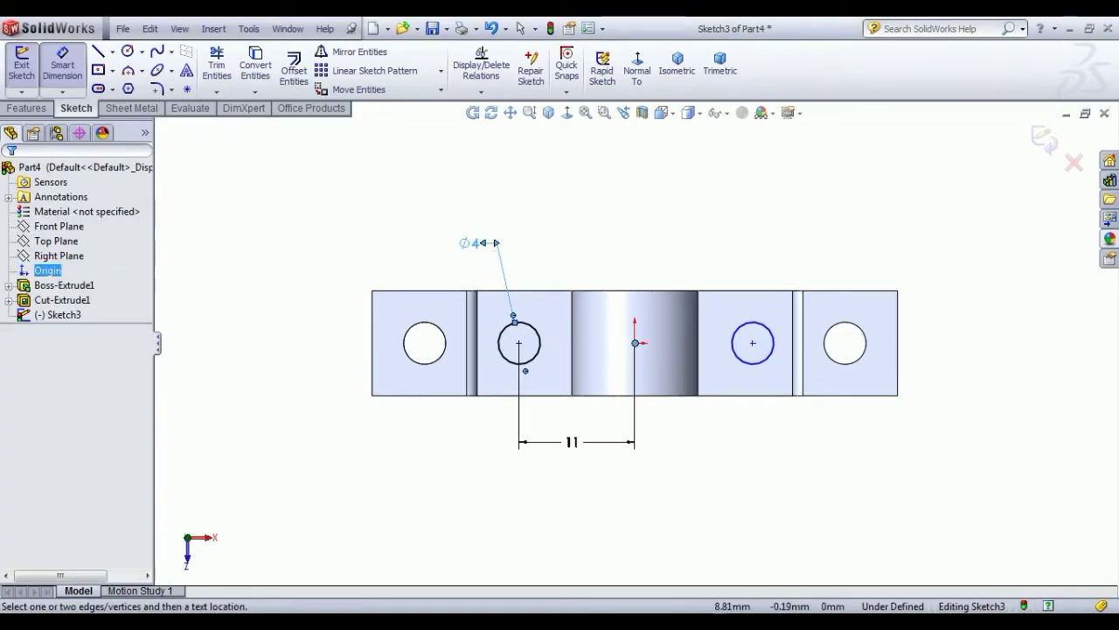
{"action": "left_click", "coordinate": [752, 345]}
{"action": "left_click", "coordinate": [706, 442]}
{"action": "type", "text": "11"}
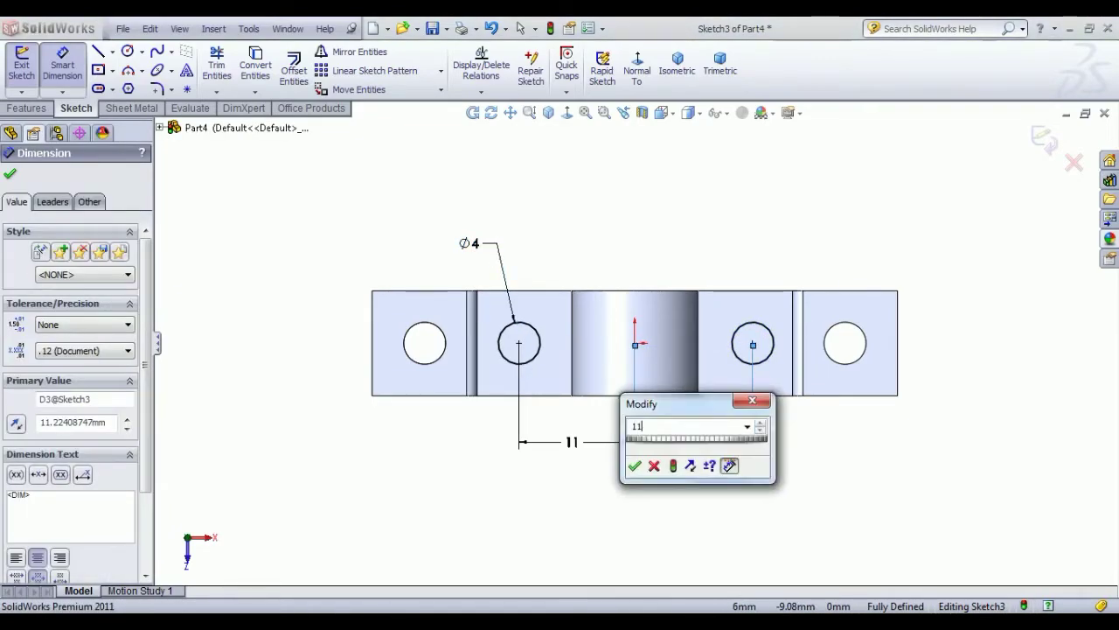
{"action": "key", "text": "Return"}
{"action": "right_click", "coordinate": [586, 174]}
{"action": "left_click", "coordinate": [621, 184]}
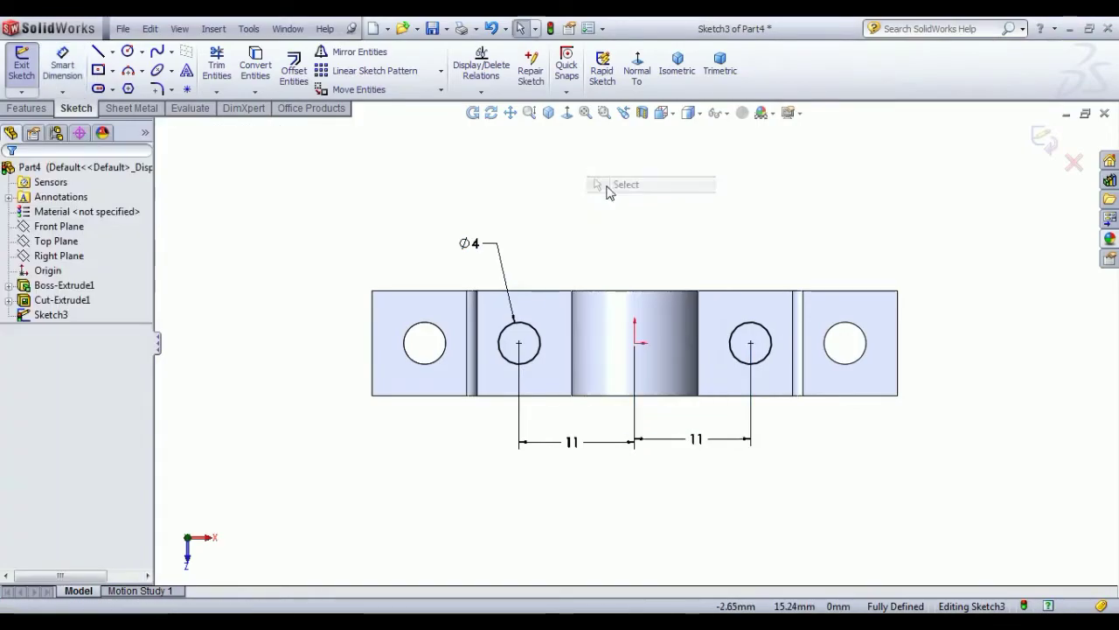
Cut the two pillar circles as blind holes 5 mm deep into the bearing block.
{"action": "left_click", "coordinate": [23, 66]}
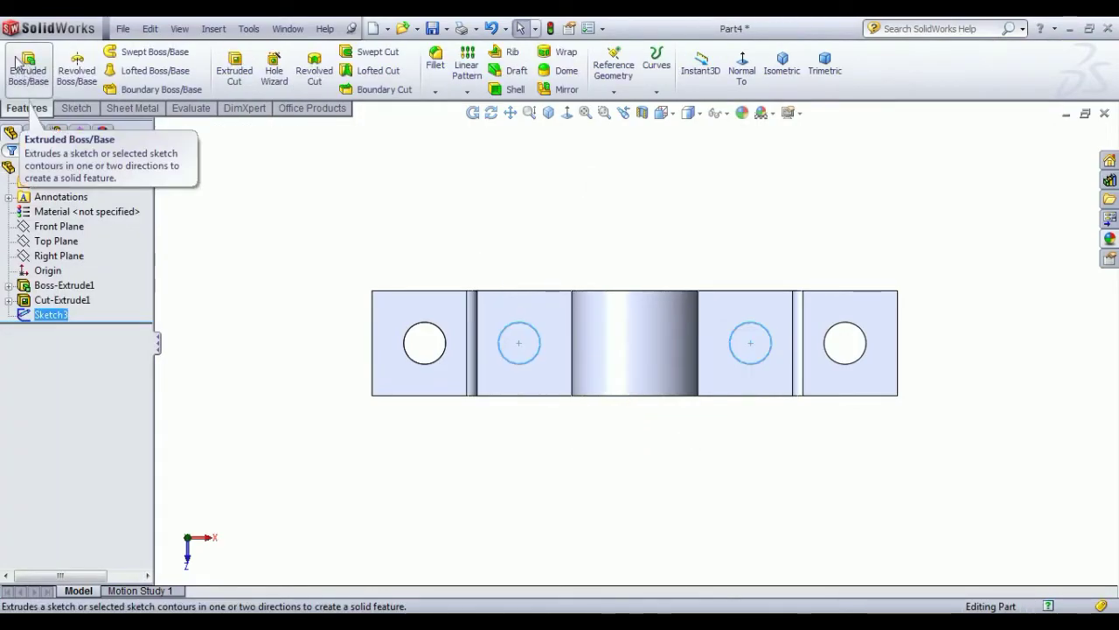
{"action": "left_click", "coordinate": [230, 72]}
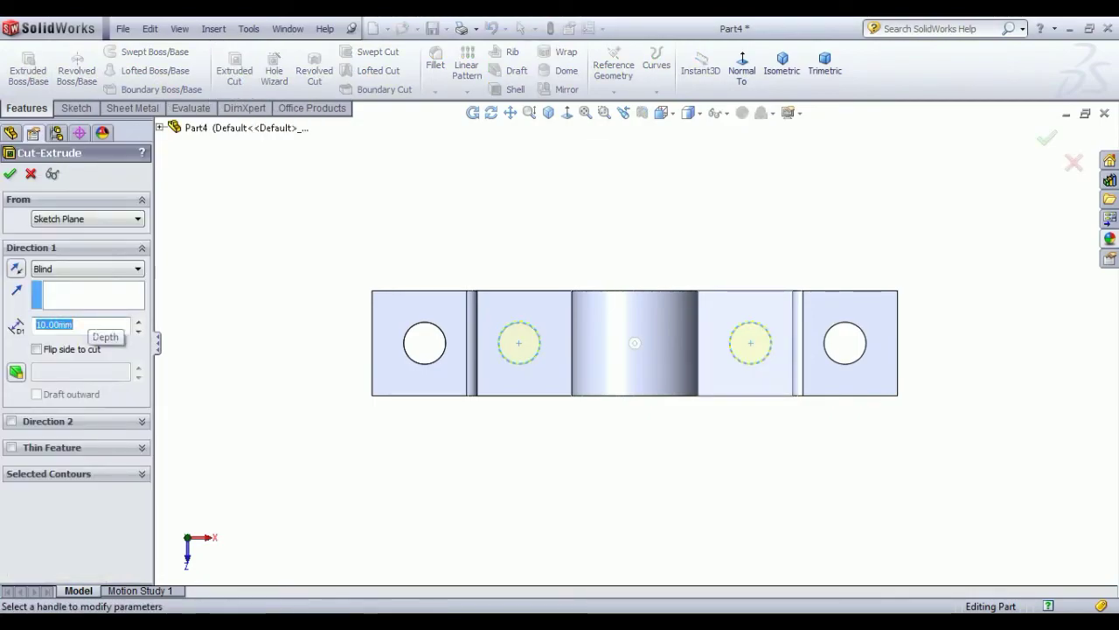
{"action": "key", "text": "Return"}
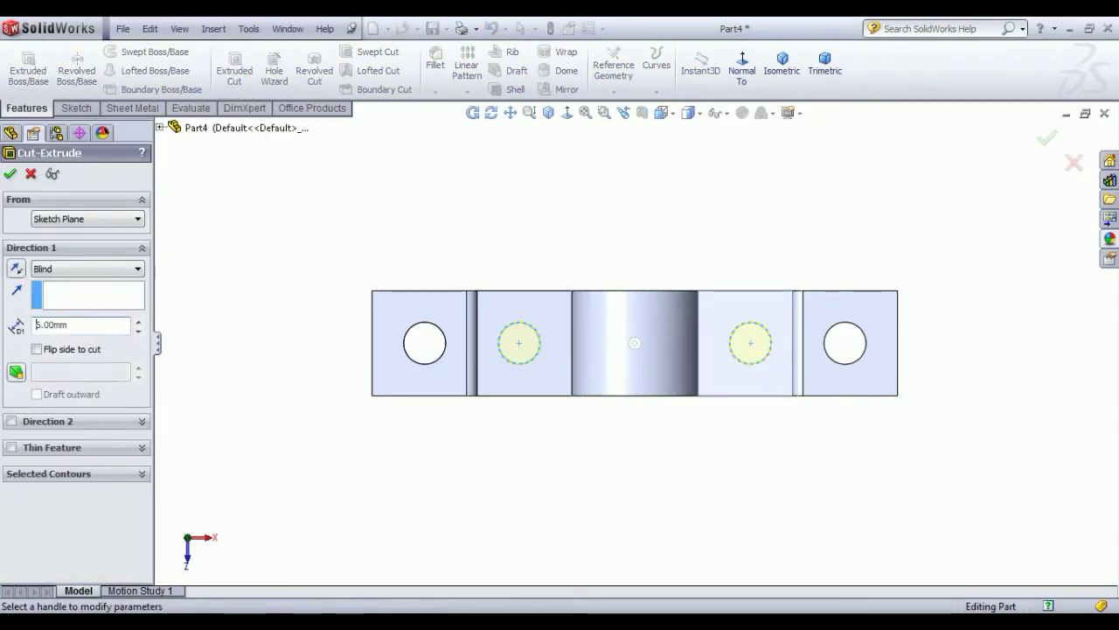
{"action": "left_click", "coordinate": [11, 173]}
Sketch a circle about 2.9 mm in diameter centred on the origin, on the plane of the left pillar's top face.
{"action": "middle_click_drag", "start_coordinate": [475, 542], "coordinate": [481, 489]}
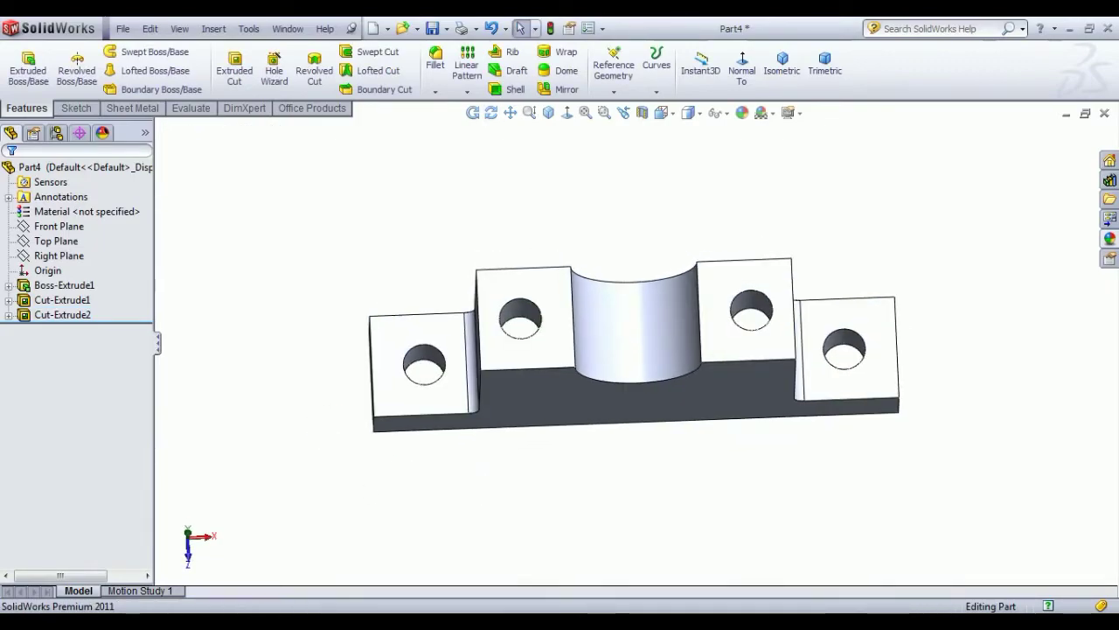
{"action": "left_click", "coordinate": [554, 362]}
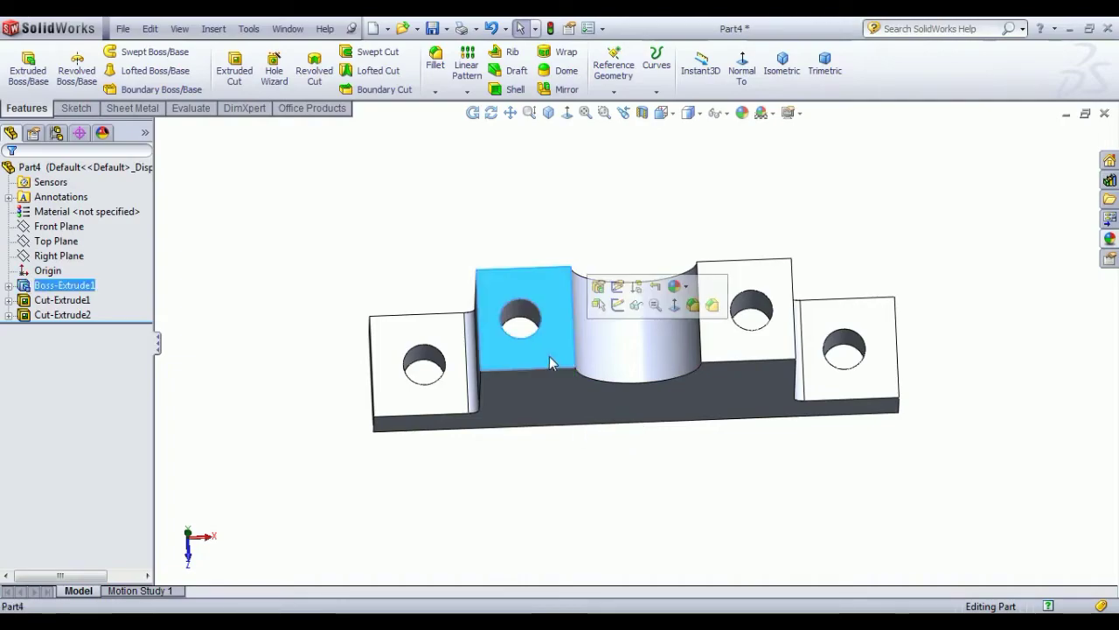
{"action": "left_click", "coordinate": [619, 304]}
{"action": "left_click", "coordinate": [636, 66]}
{"action": "left_click", "coordinate": [128, 51]}
{"action": "left_click", "coordinate": [635, 343]}
{"action": "left_click", "coordinate": [639, 356]}
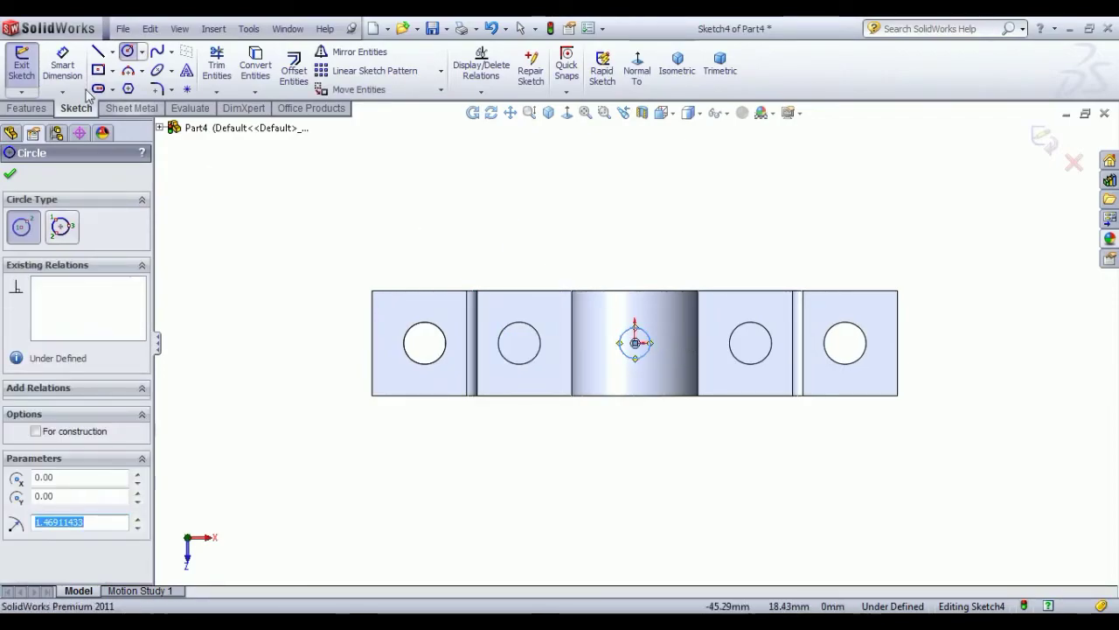
Dimension the diameter of the circle at the origin as 2 mm.
{"action": "left_click", "coordinate": [63, 66]}
{"action": "left_click", "coordinate": [635, 329]}
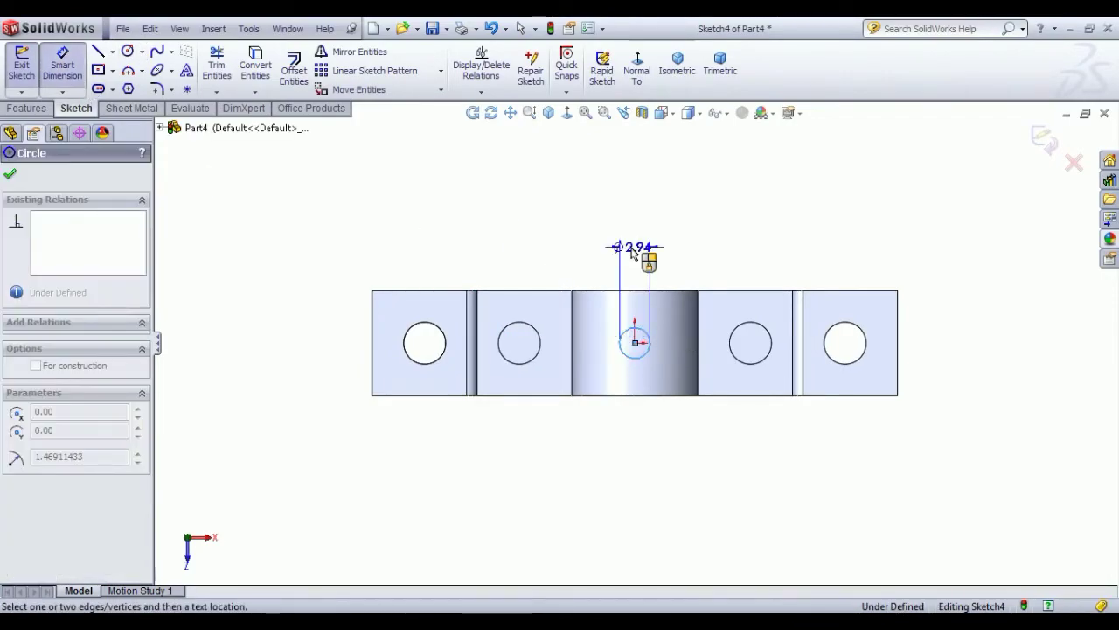
{"action": "left_click", "coordinate": [633, 247]}
{"action": "type", "text": "2"}
{"action": "key", "text": "Return"}
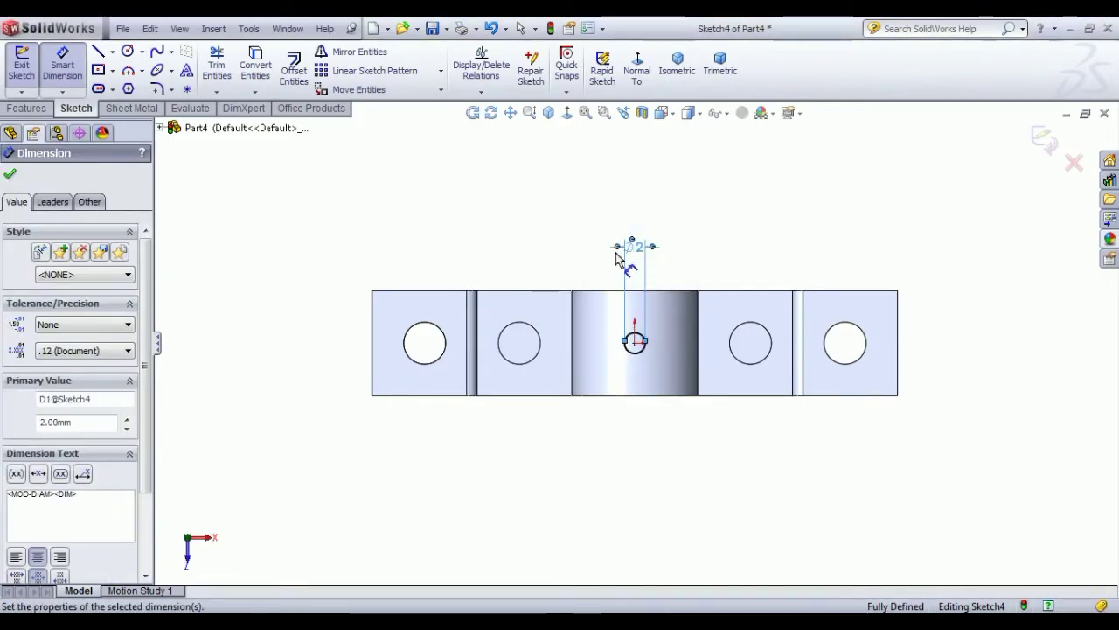
Cut the 2 mm circle as a blind hole 8 mm deep into the bearing block's central saddle.
{"action": "key", "text": "alt+Tab"}
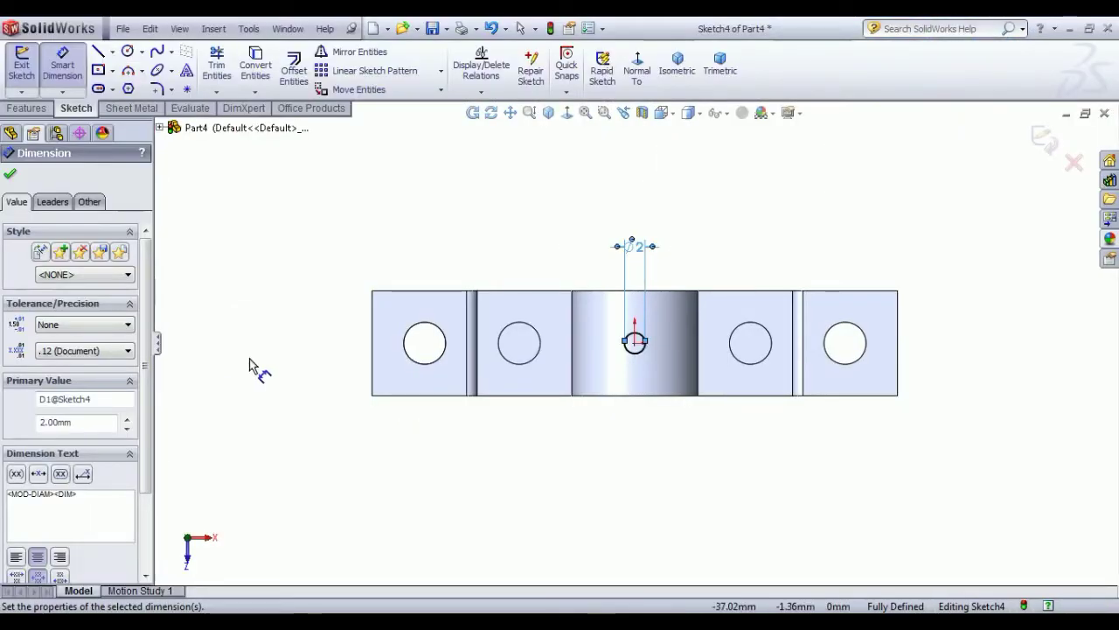
{"action": "left_click", "coordinate": [21, 66]}
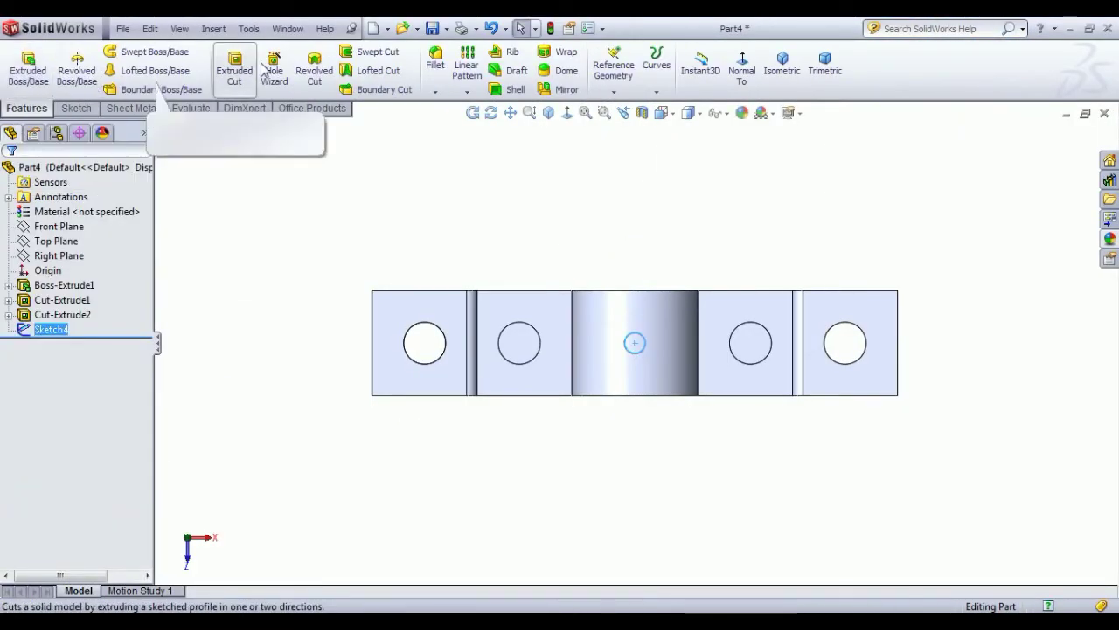
{"action": "left_click", "coordinate": [234, 65]}
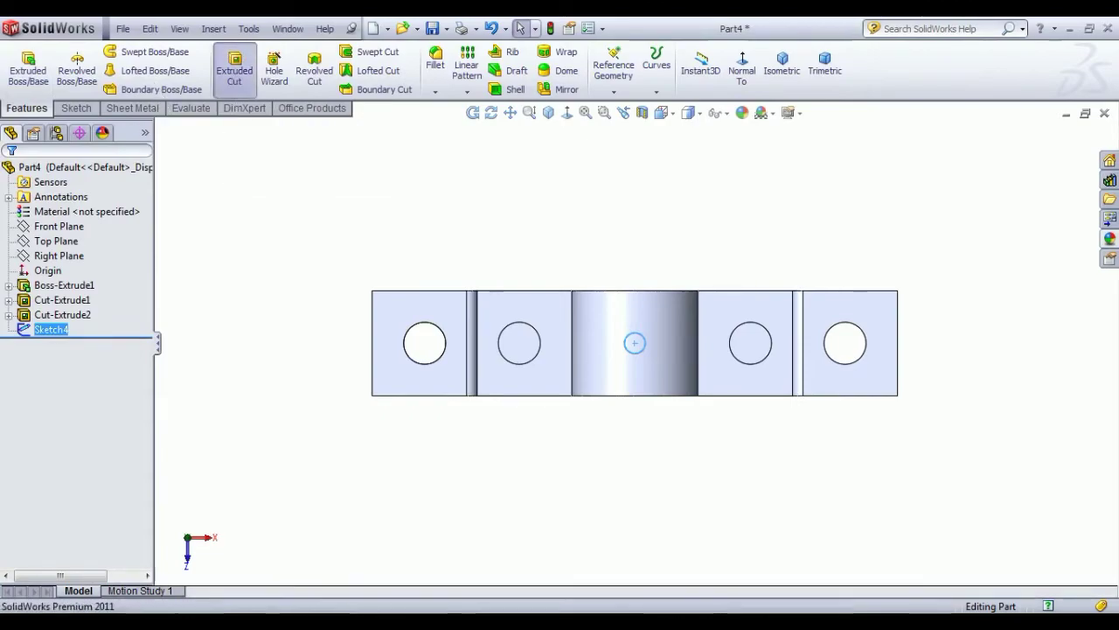
{"action": "left_click", "coordinate": [784, 85]}
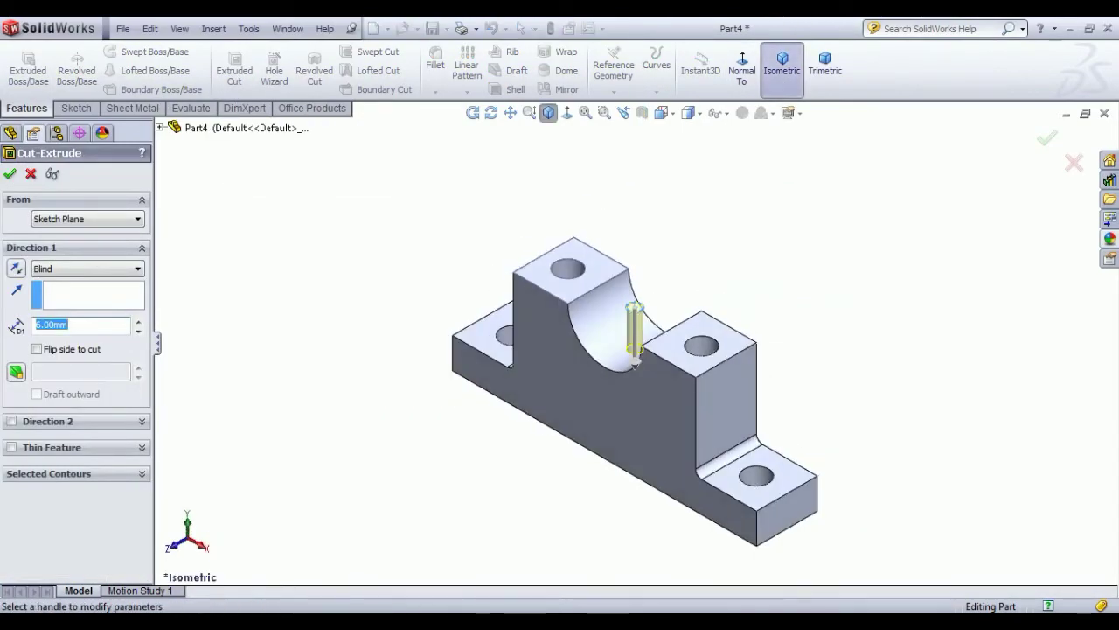
{"action": "type", "text": "8"}
{"action": "key", "text": "Return"}
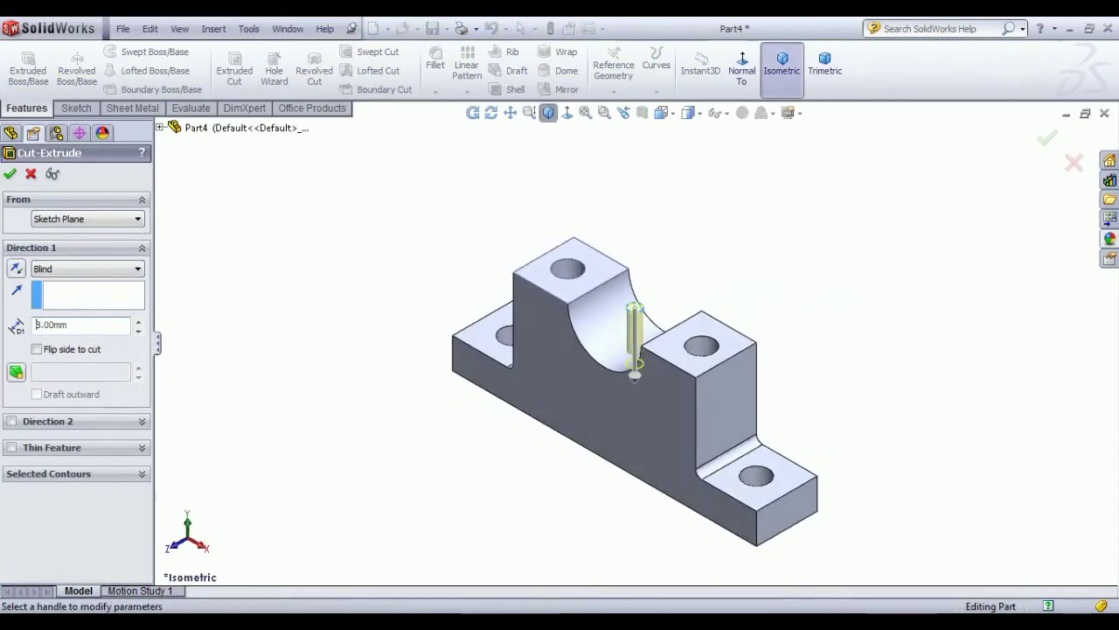
{"action": "left_click", "coordinate": [10, 175]}
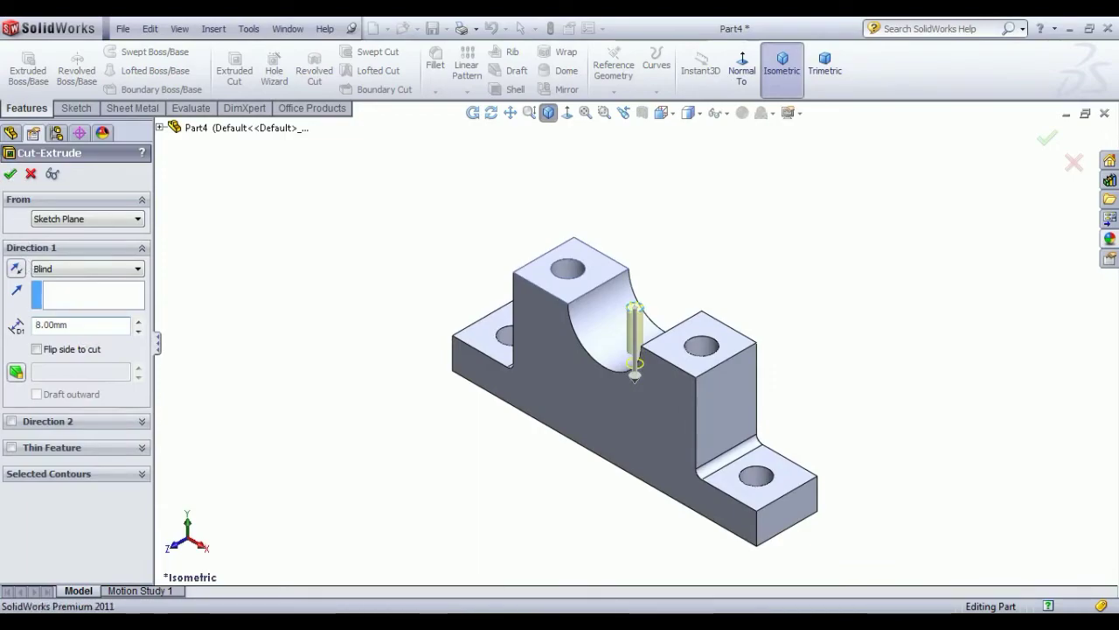
{"action": "middle_click_drag", "start_coordinate": [568, 400], "coordinate": [572, 525]}
{"action": "left_click", "coordinate": [782, 66]}
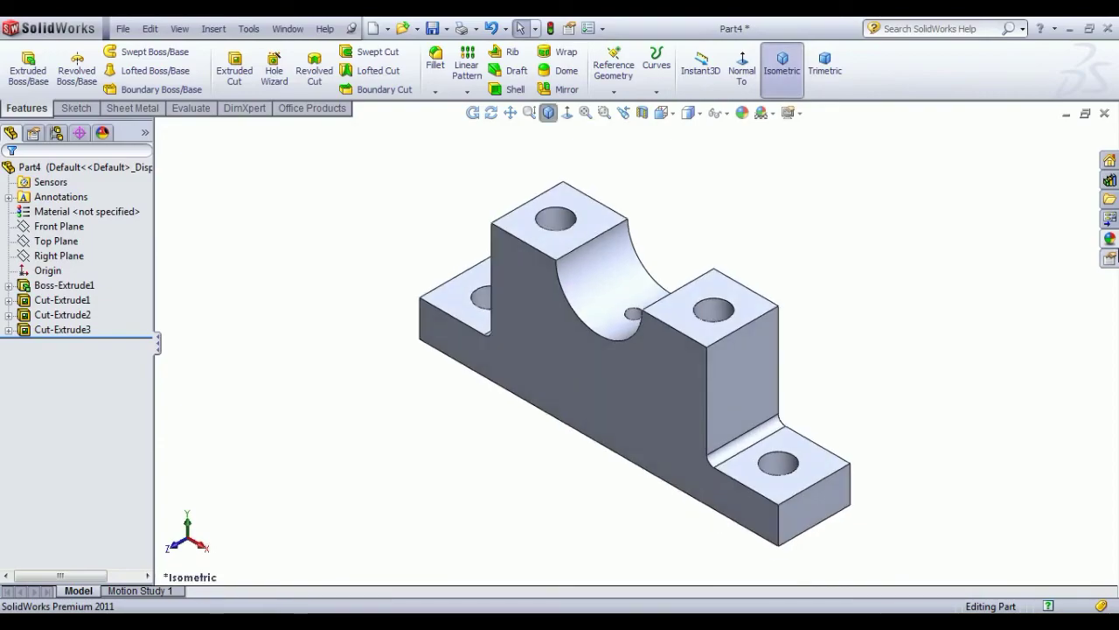
Apply a neutral grey appearance to the bearing block and switch to the MUNCASTER2-A3-SHEET-01 PDF drawing in the browser.
{"action": "left_click", "coordinate": [1110, 238]}
{"action": "left_click", "coordinate": [1000, 421]}
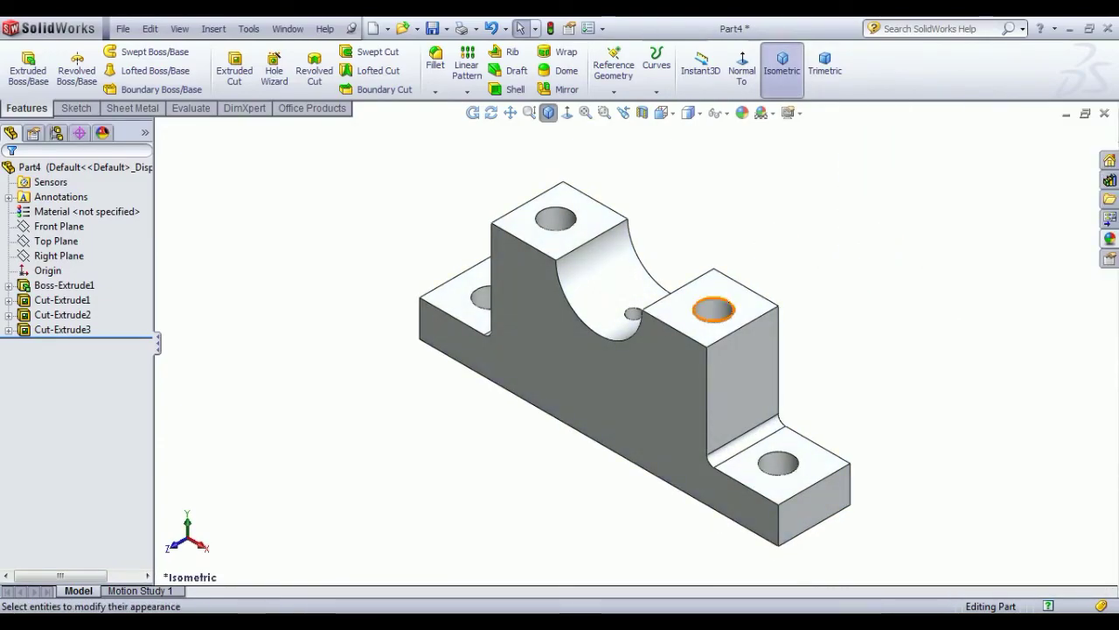
{"action": "key", "text": "alt+Tab"}
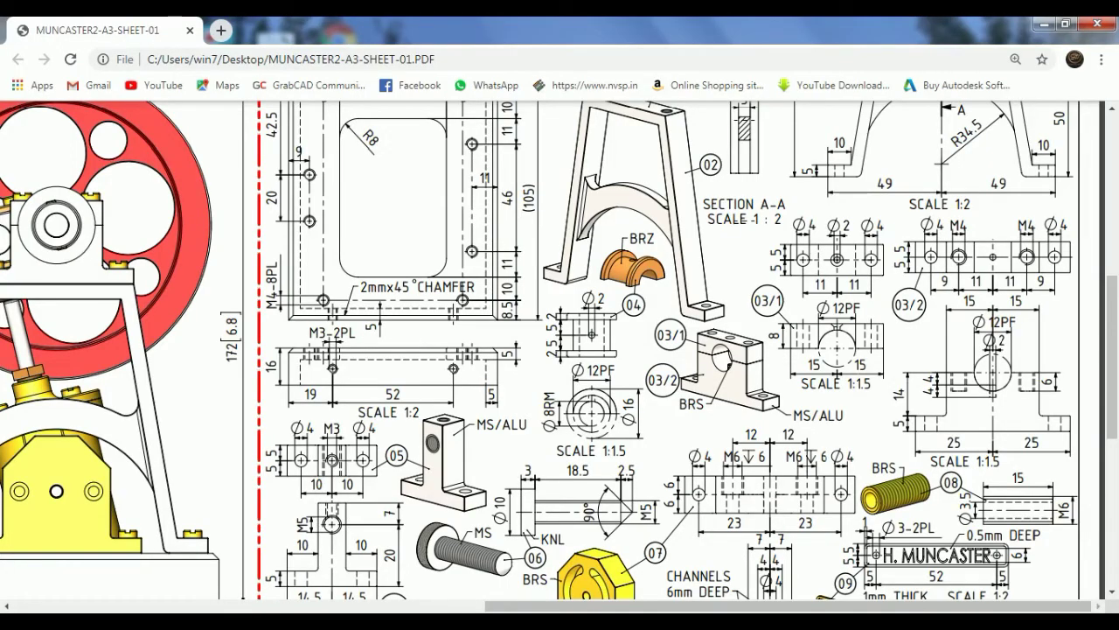